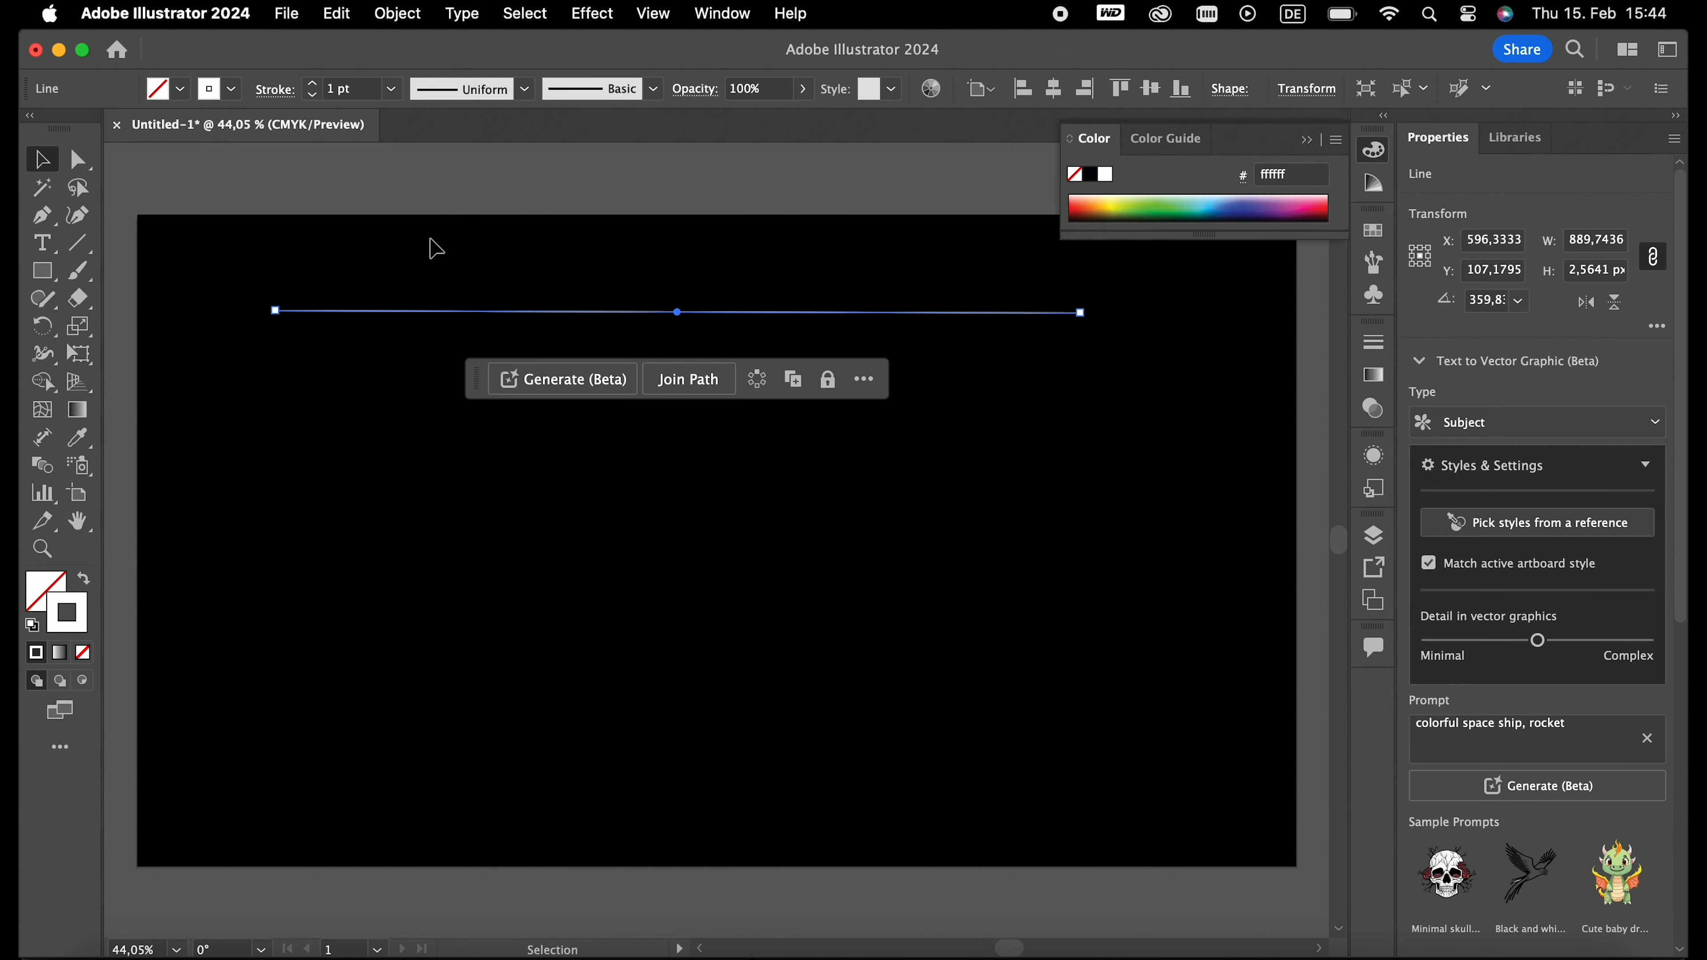
- Set the line's stroke weight to 10 pt and deselect it
{"action": "double_click", "coordinate": [328, 89]}
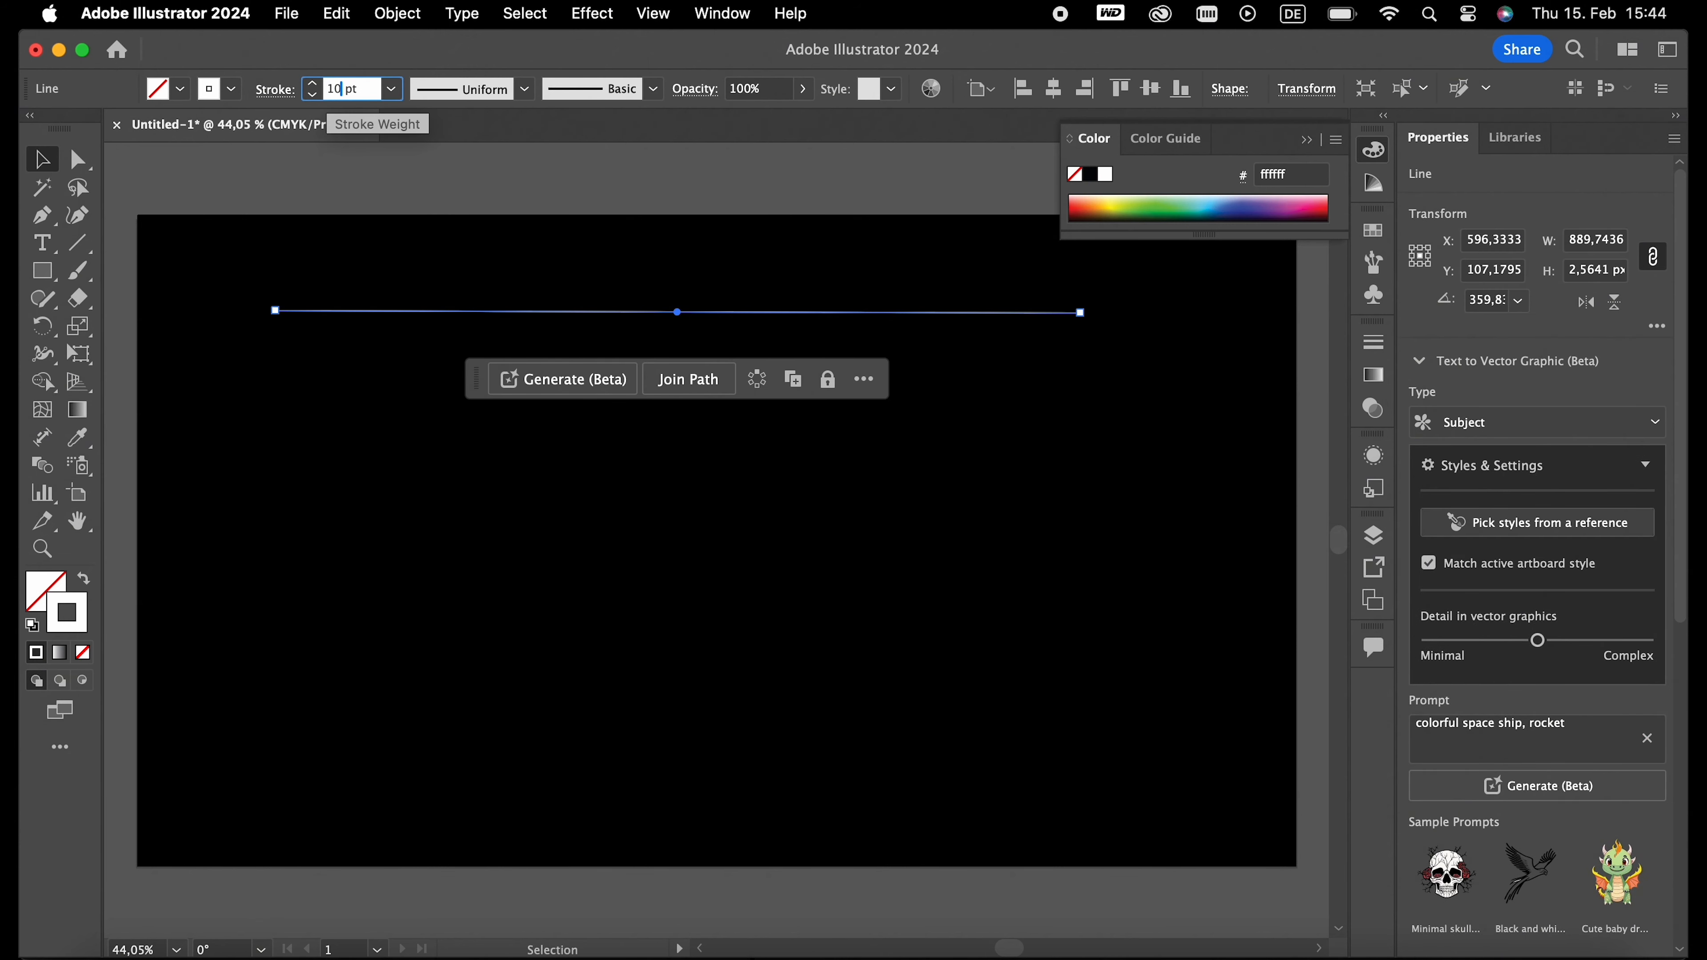
{"action": "type", "text": "10"}
{"action": "key", "text": "Return"}
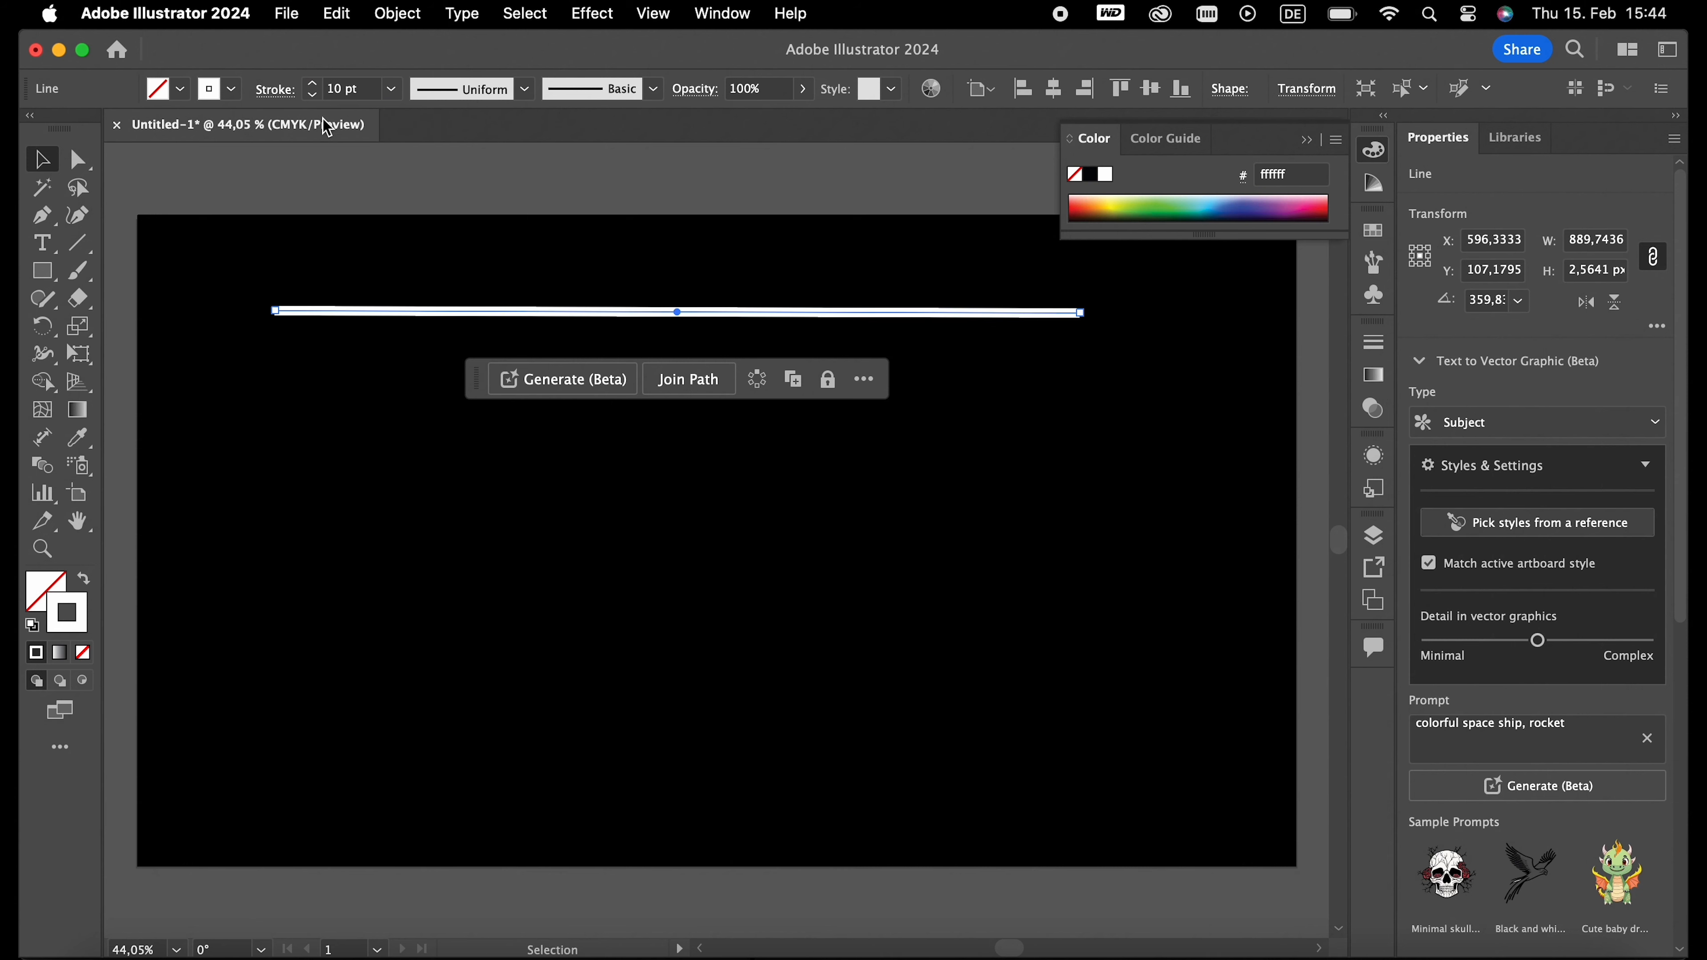
{"action": "left_click", "coordinate": [330, 173]}
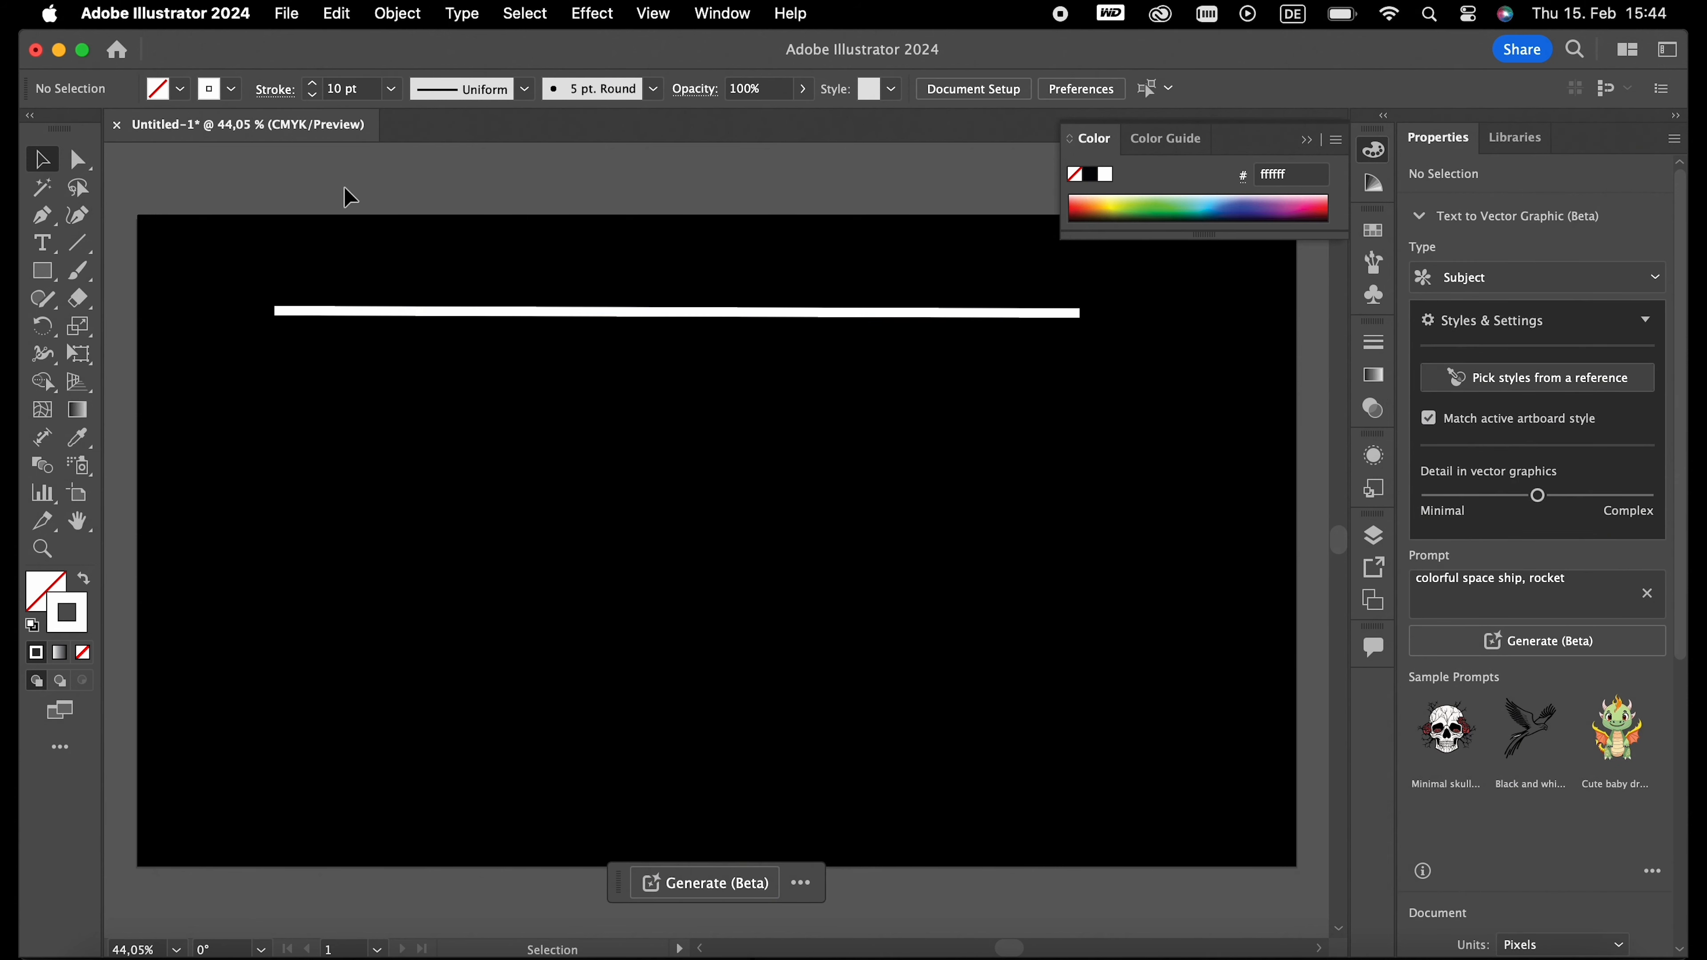
- Give the line's stroke a round cap and a round corner join
{"action": "left_click", "coordinate": [380, 318]}
{"action": "left_click", "coordinate": [282, 95]}
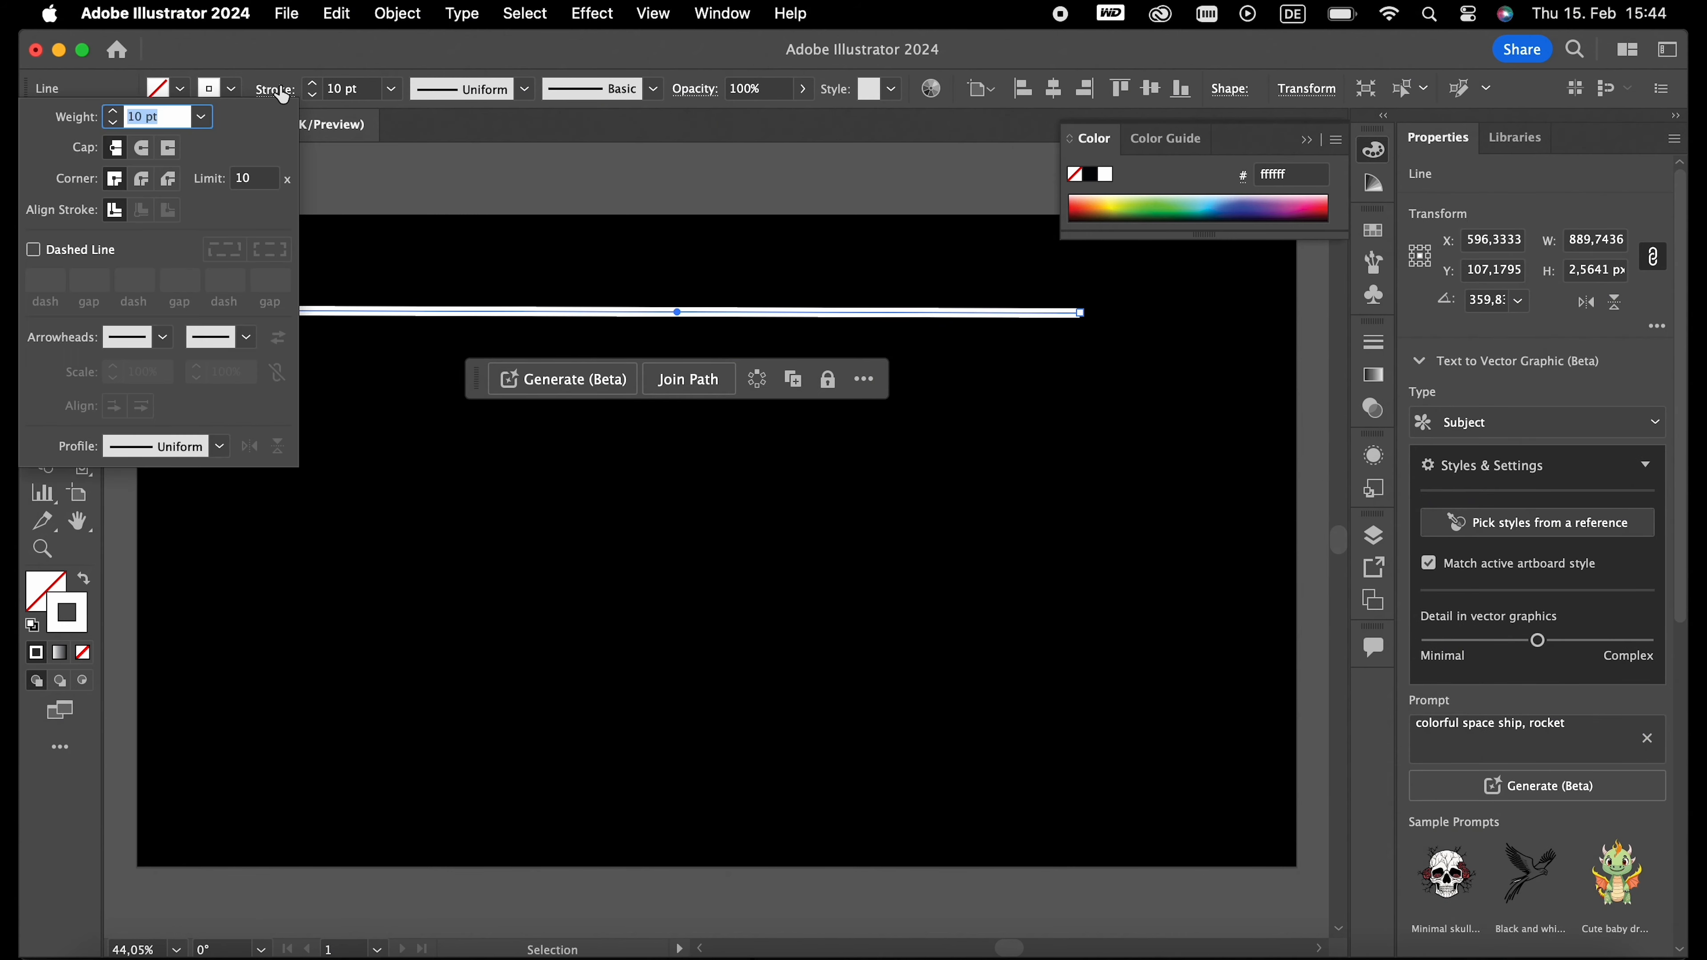
{"action": "left_click", "coordinate": [141, 151]}
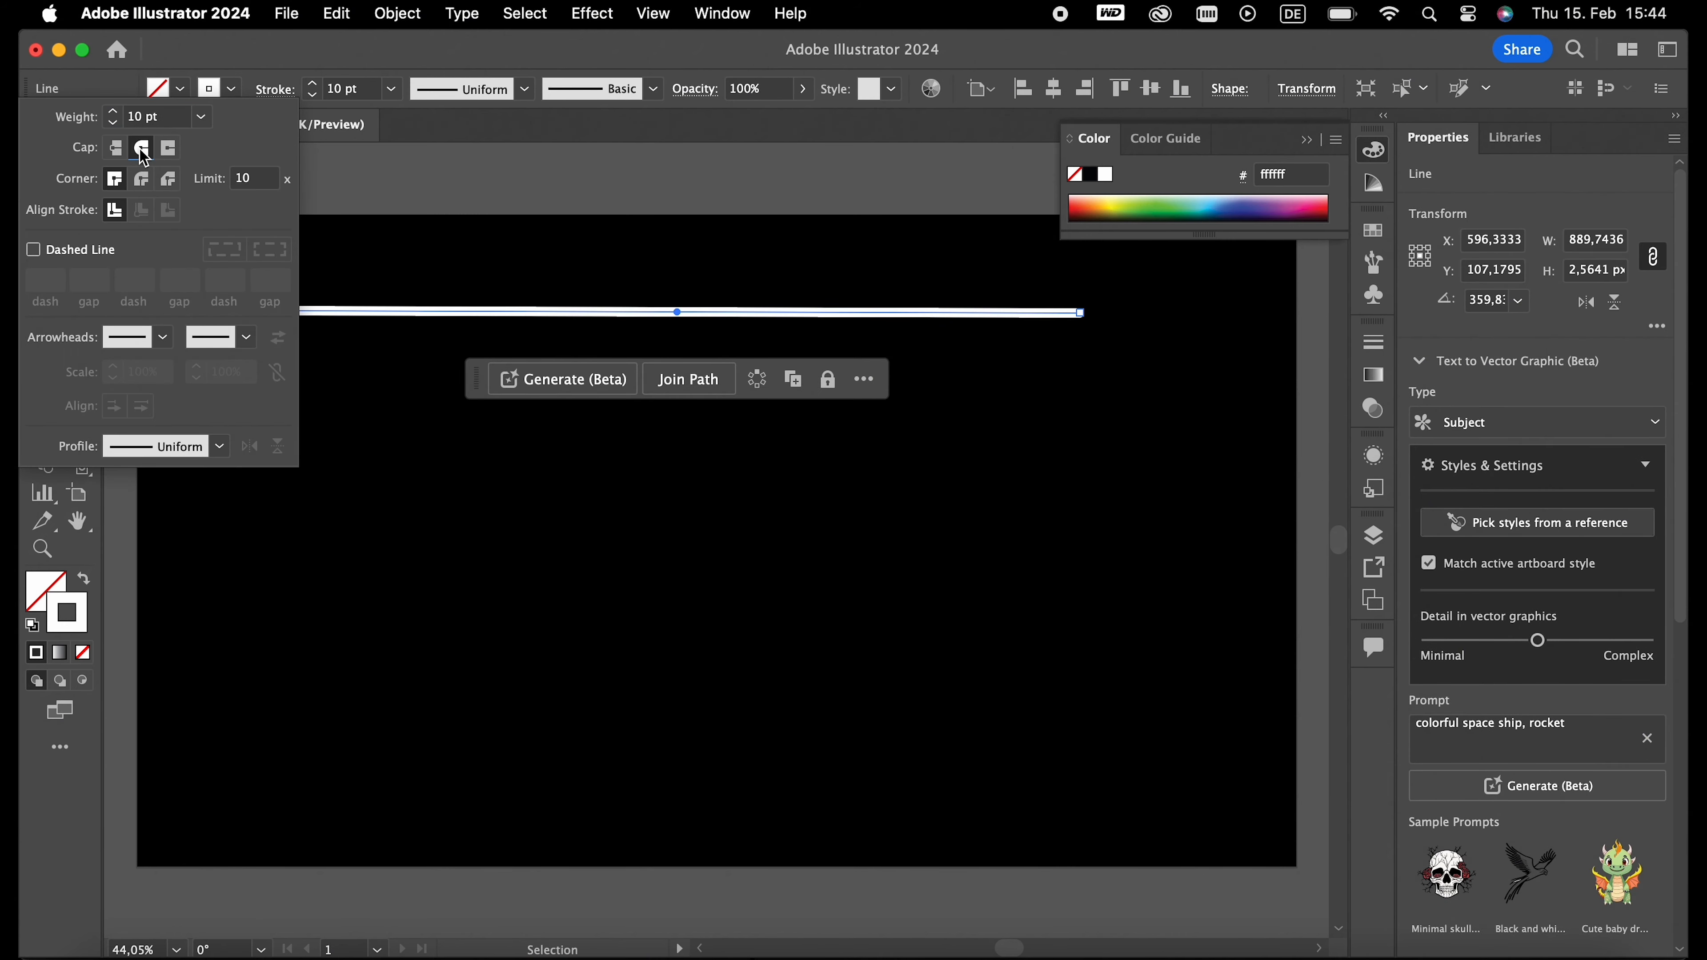
{"action": "left_click", "coordinate": [142, 181]}
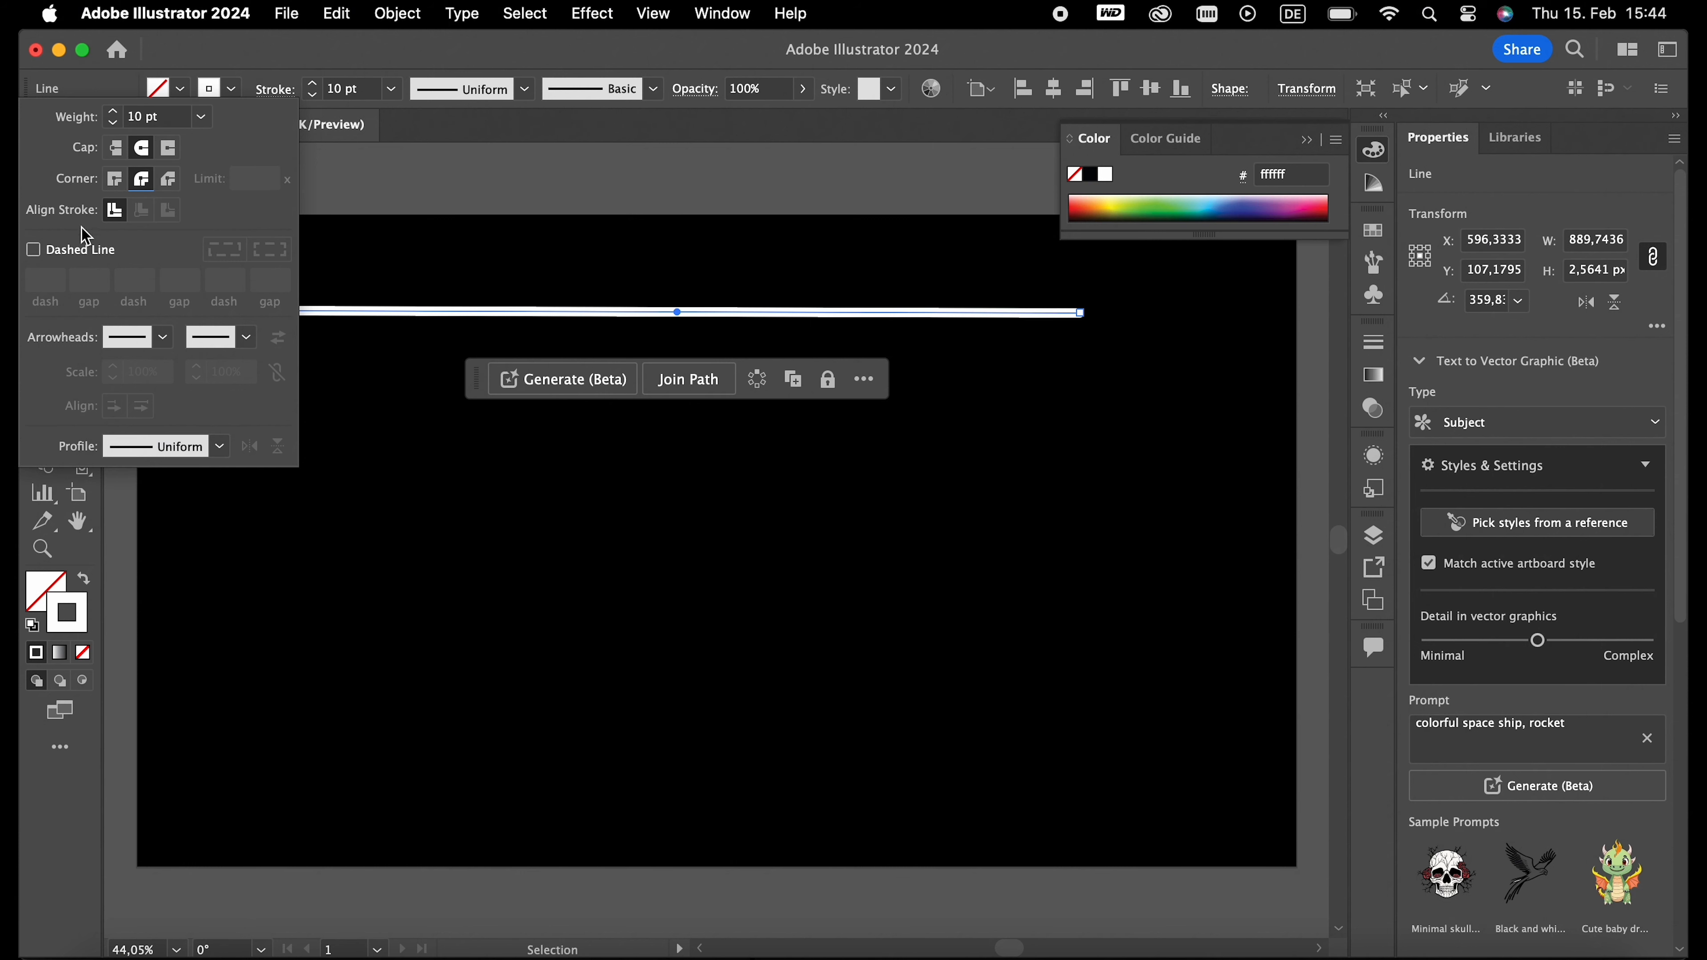
- Make the line a dashed stroke with a 0 pt dash and a 15 pt gap
{"action": "left_click", "coordinate": [39, 251]}
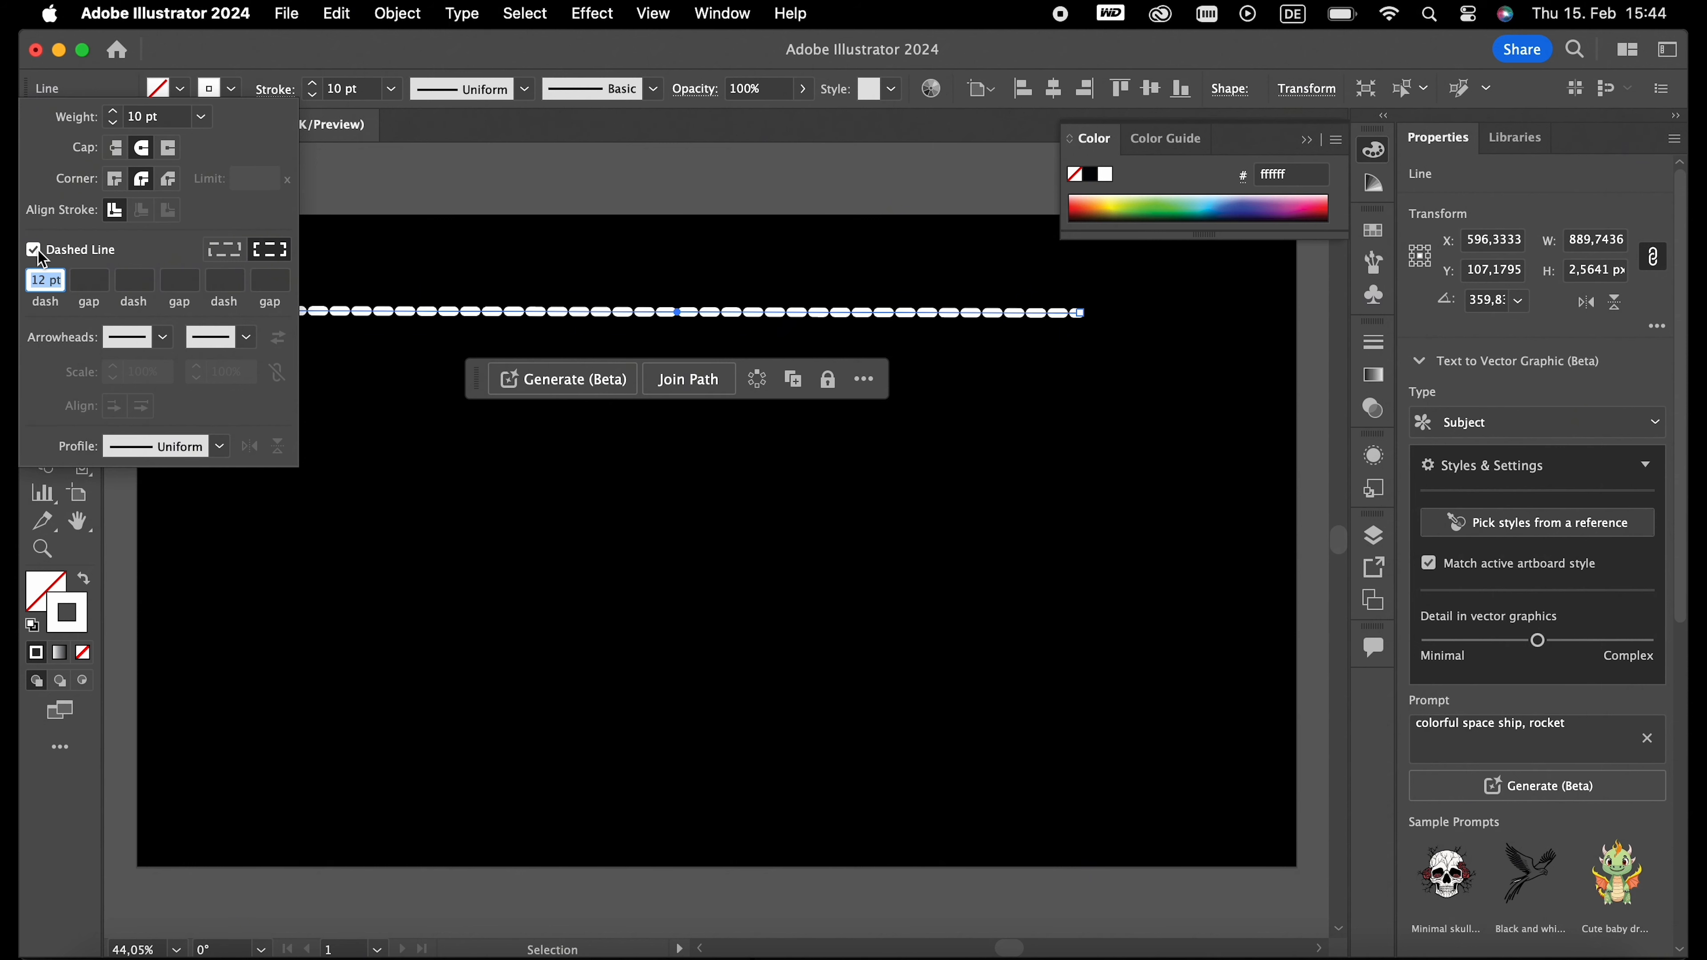
{"action": "left_click", "coordinate": [90, 282]}
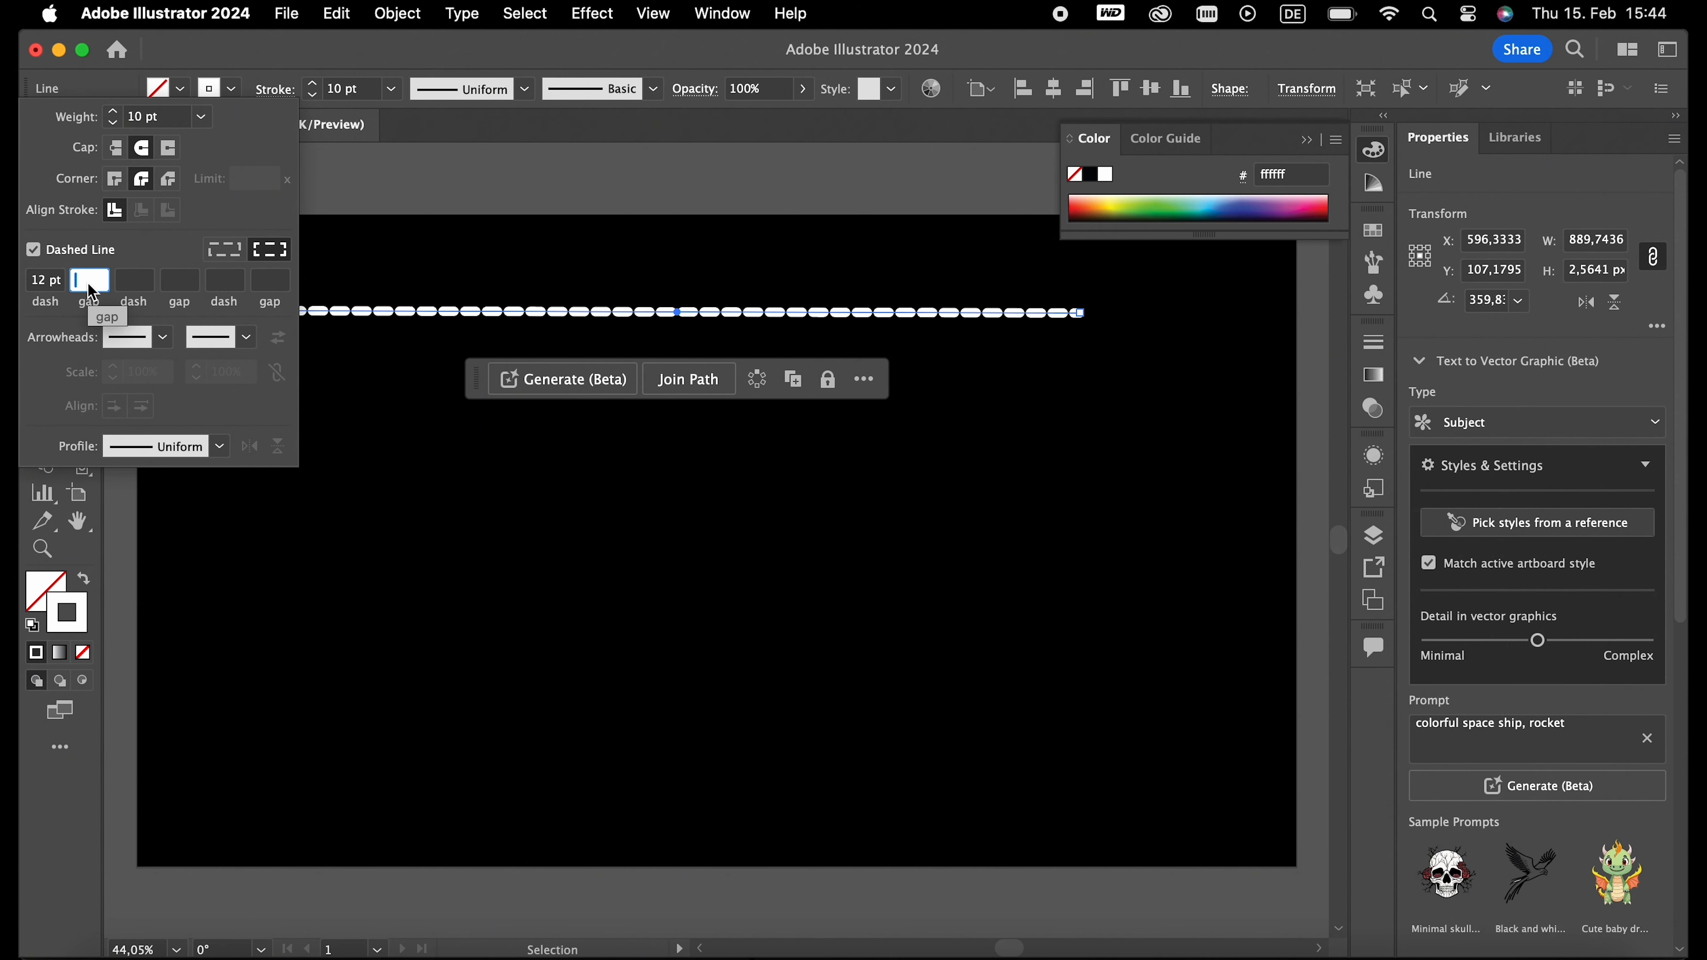
{"action": "left_click", "coordinate": [36, 282]}
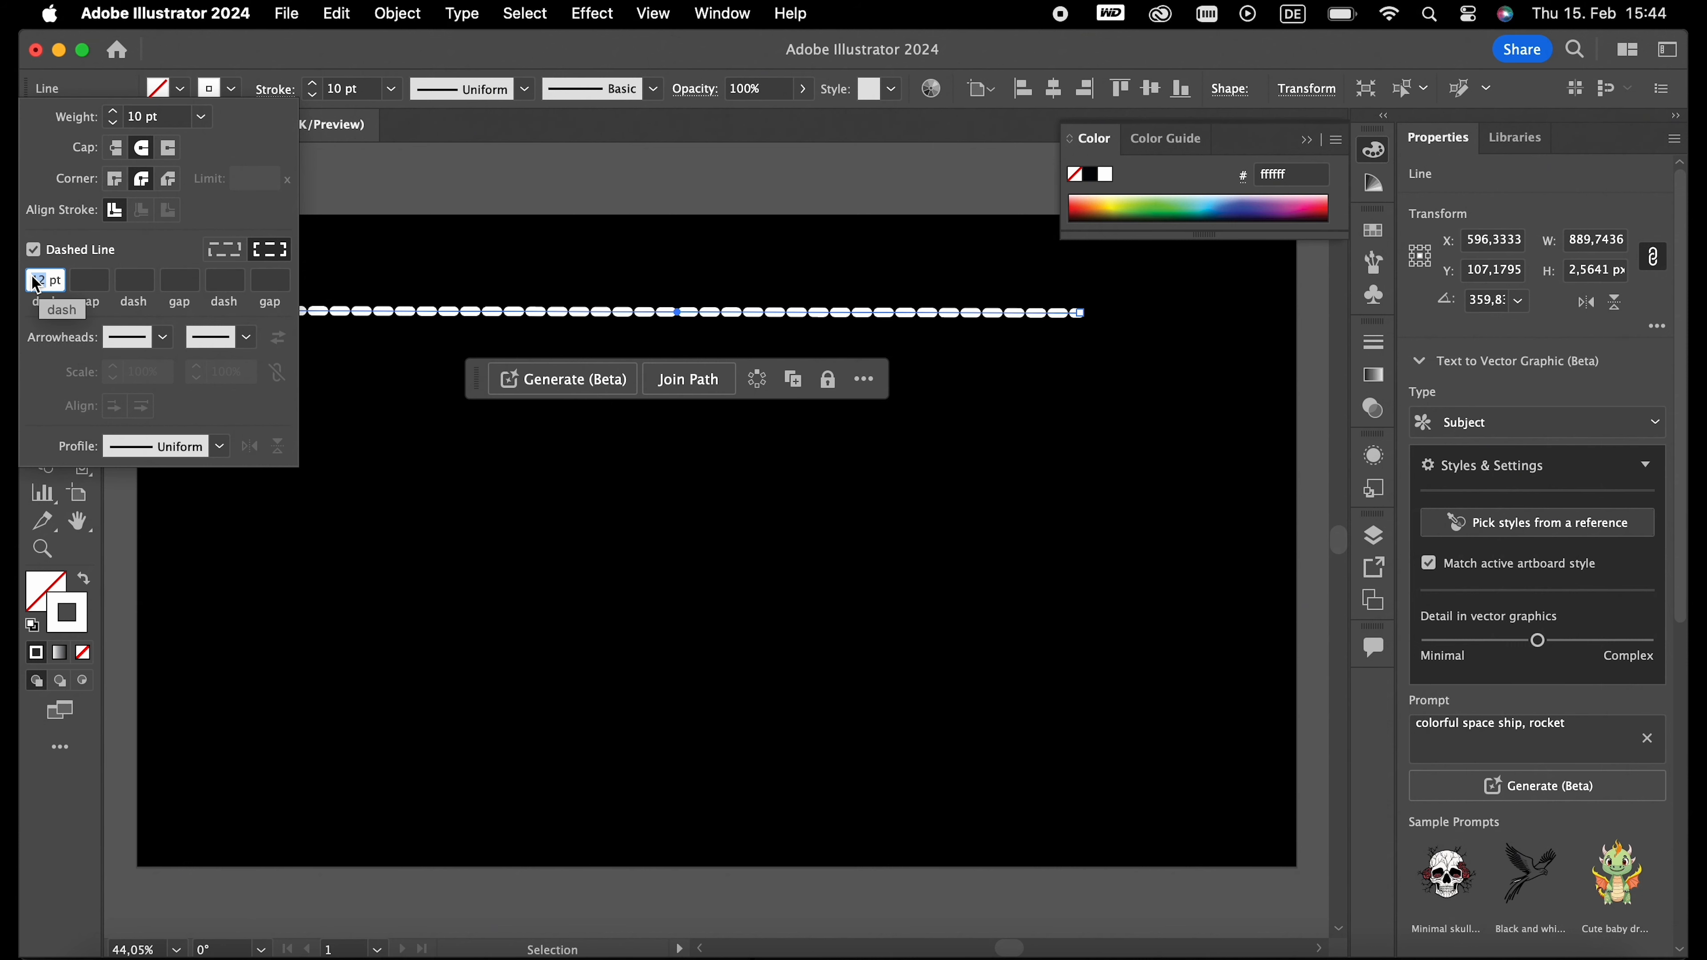
{"action": "type", "text": "0"}
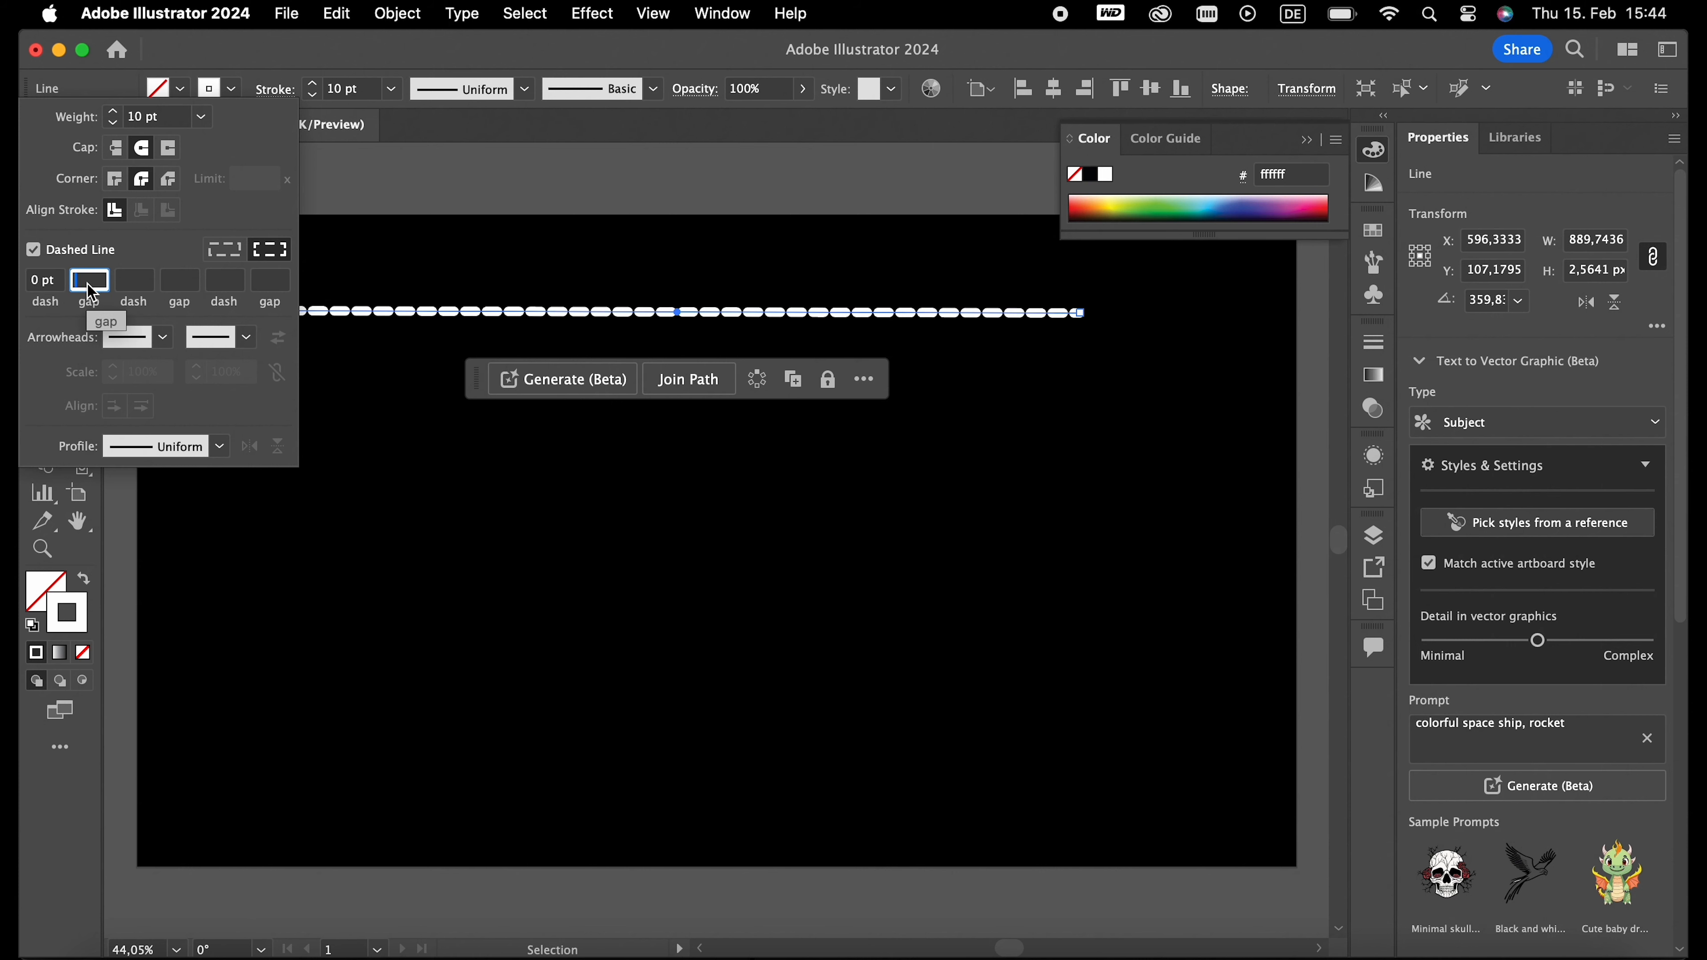
{"action": "left_click", "coordinate": [89, 283]}
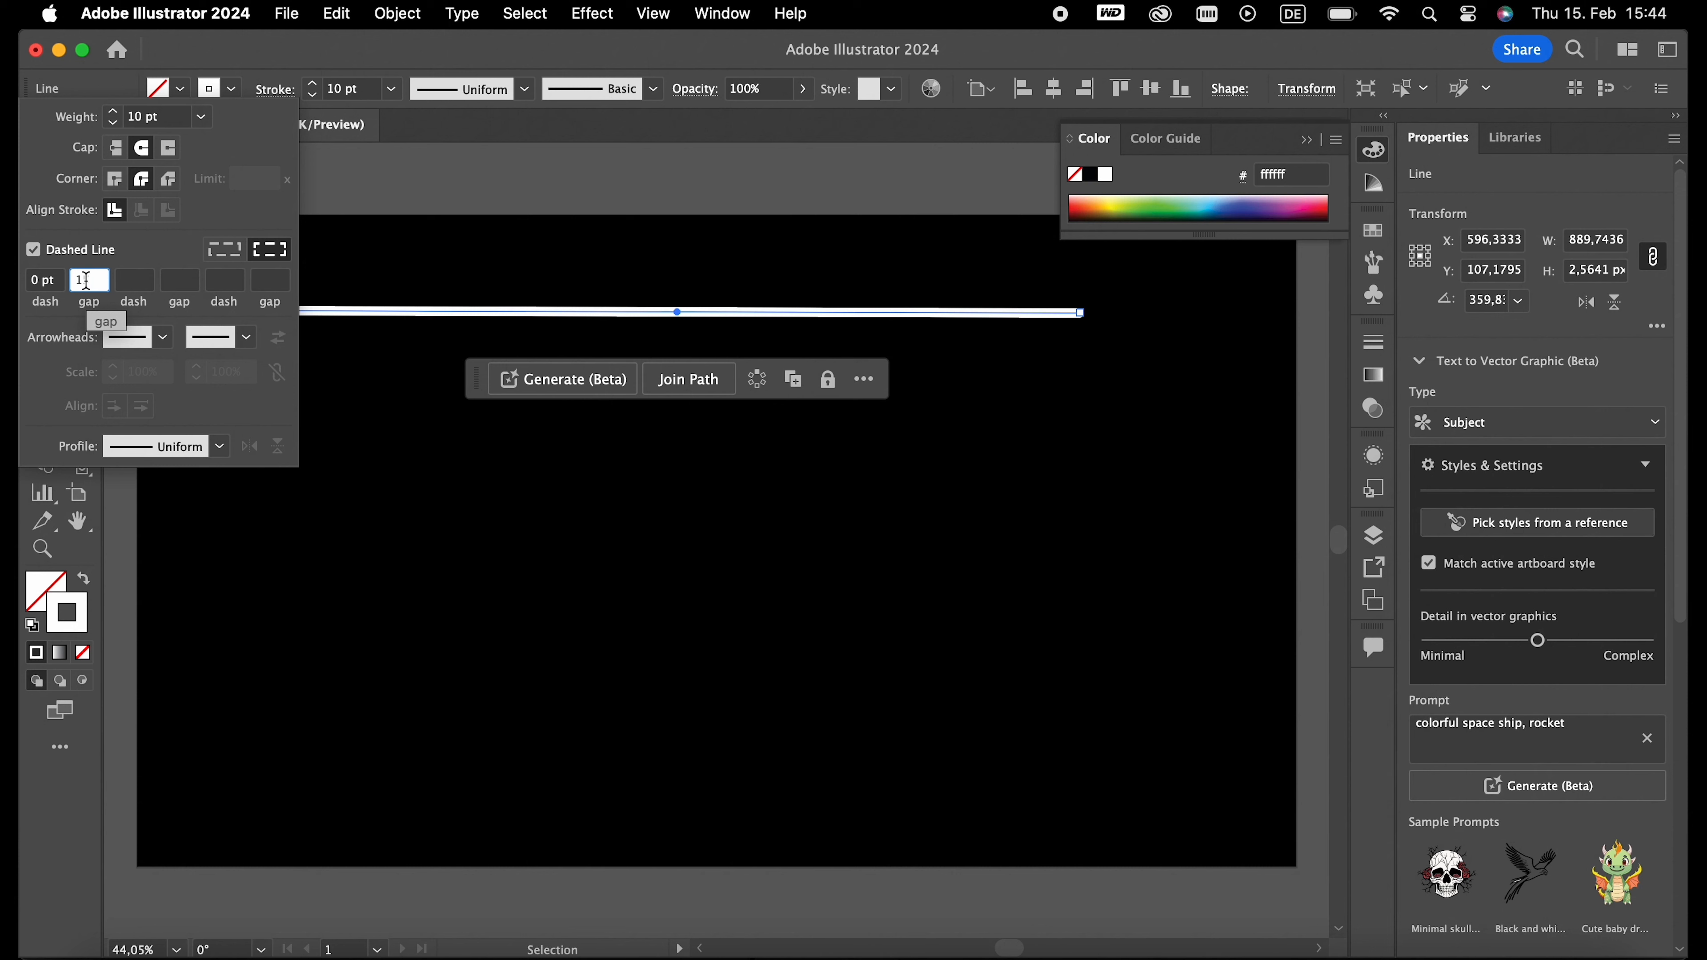
{"action": "type", "text": "15"}
{"action": "key", "text": "Return"}
{"action": "left_click", "coordinate": [214, 356]}
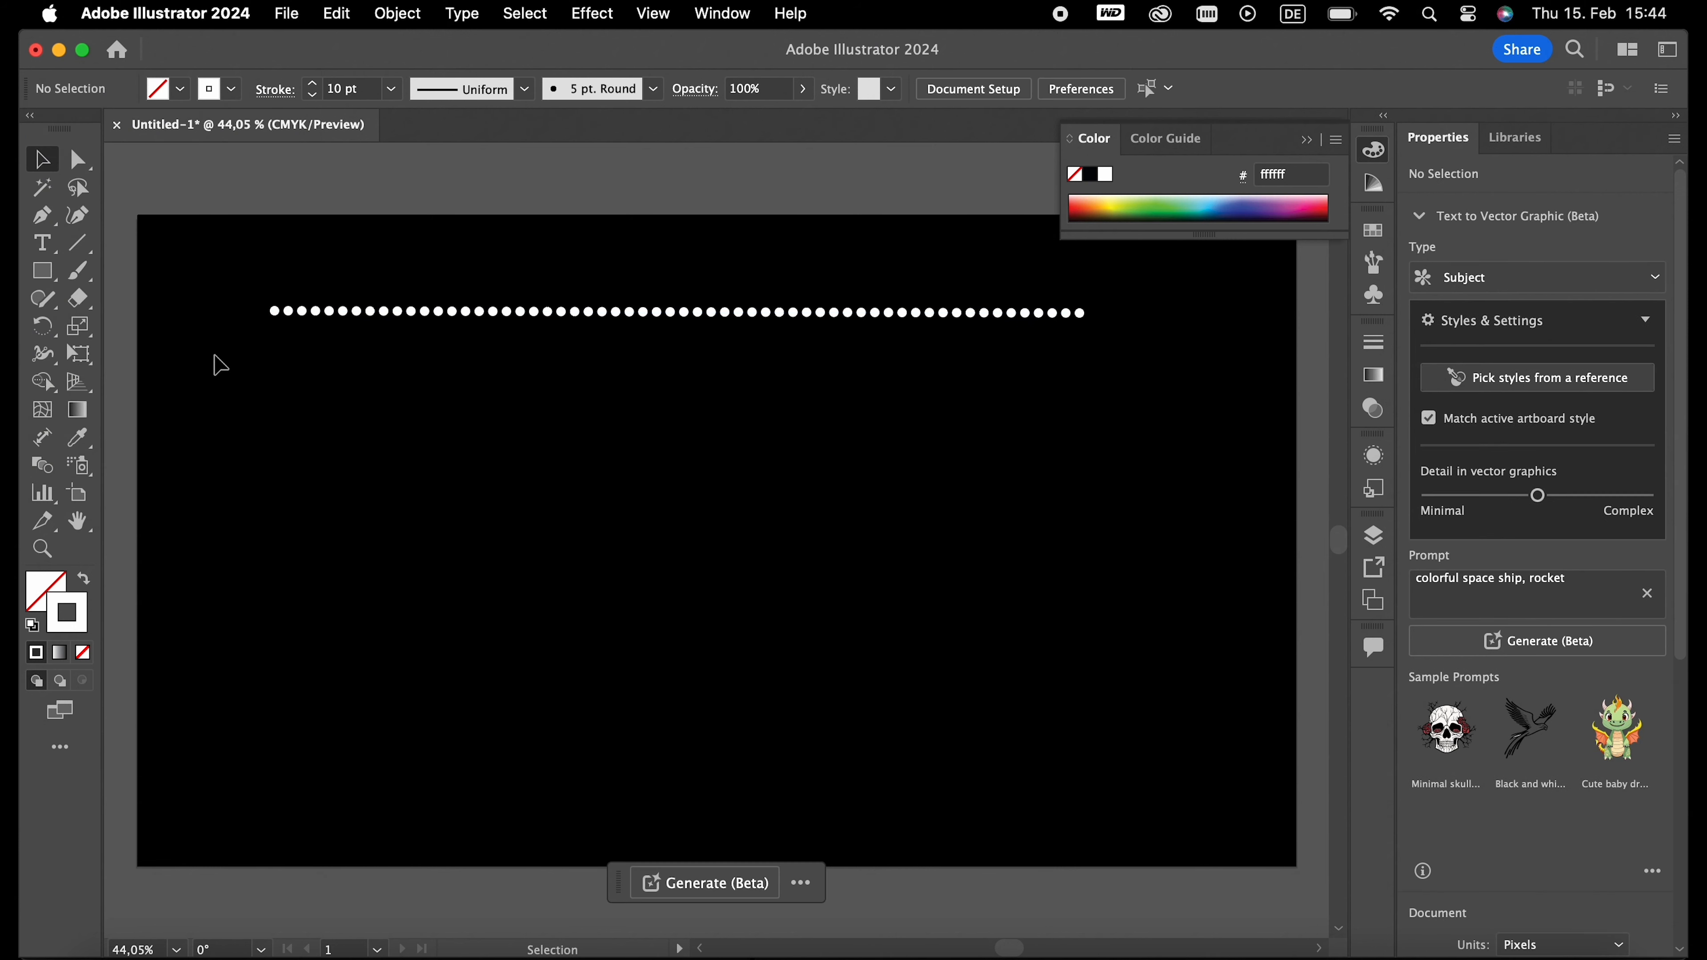
- Centre the dotted line horizontally on the artboard
{"action": "left_click", "coordinate": [397, 312]}
{"action": "scroll", "coordinate": [1491, 834], "scroll_direction": "down", "scroll_amount": 5}
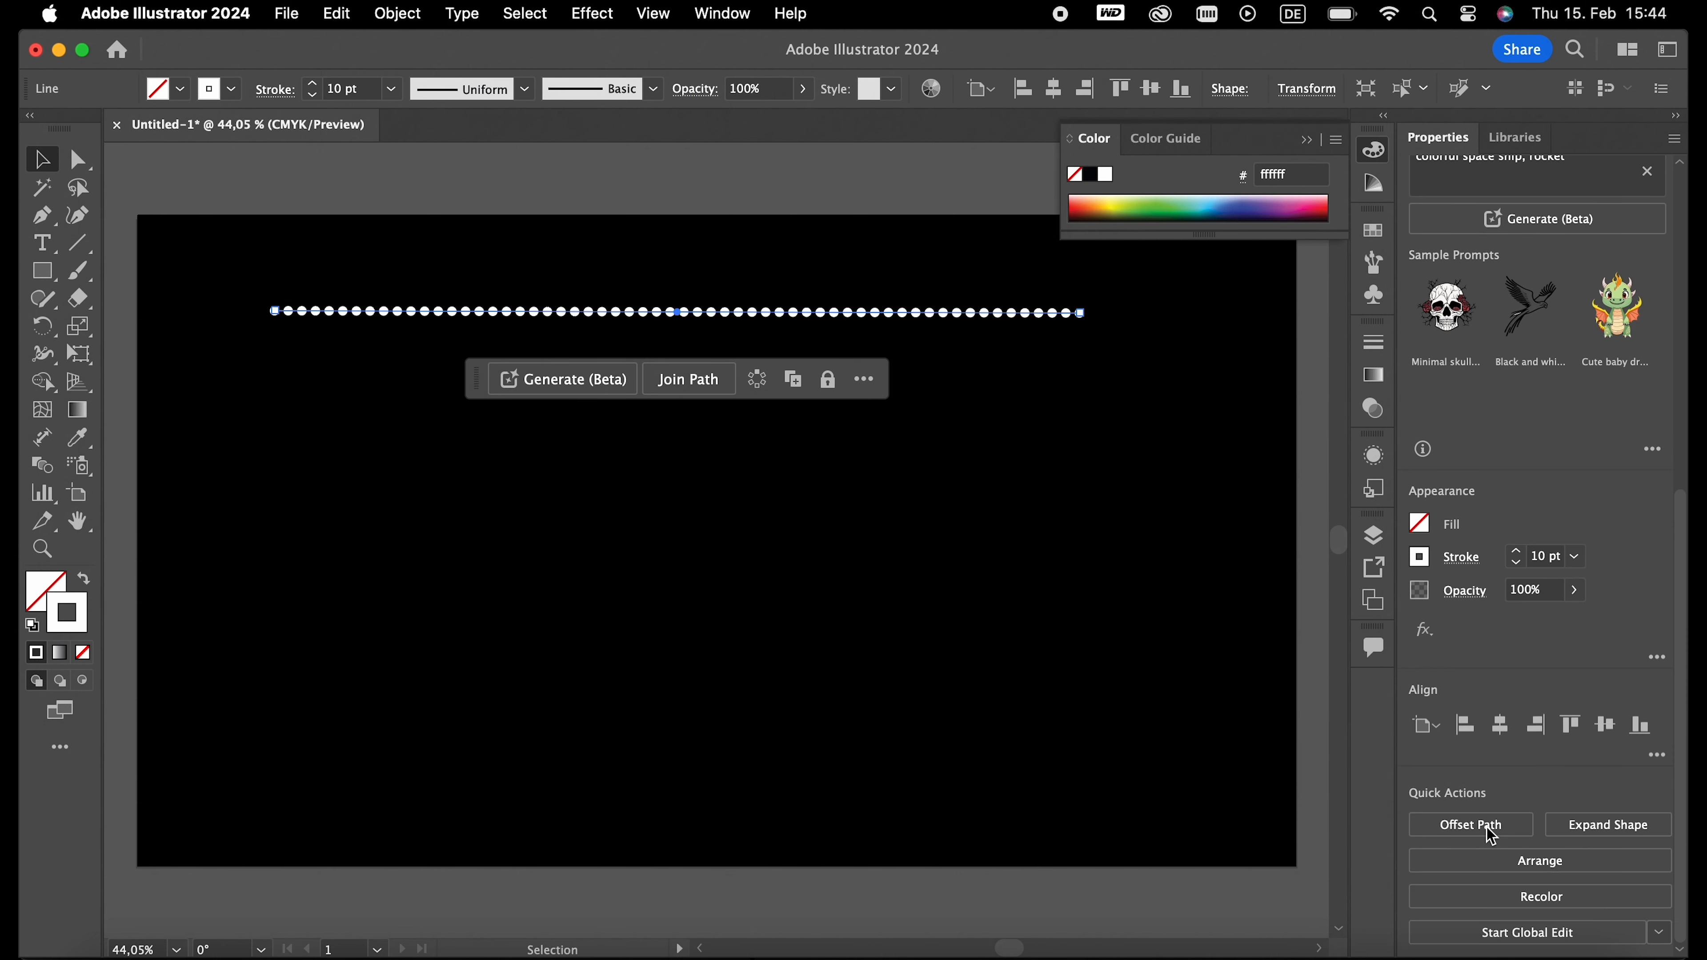
{"action": "left_click", "coordinate": [1500, 725]}
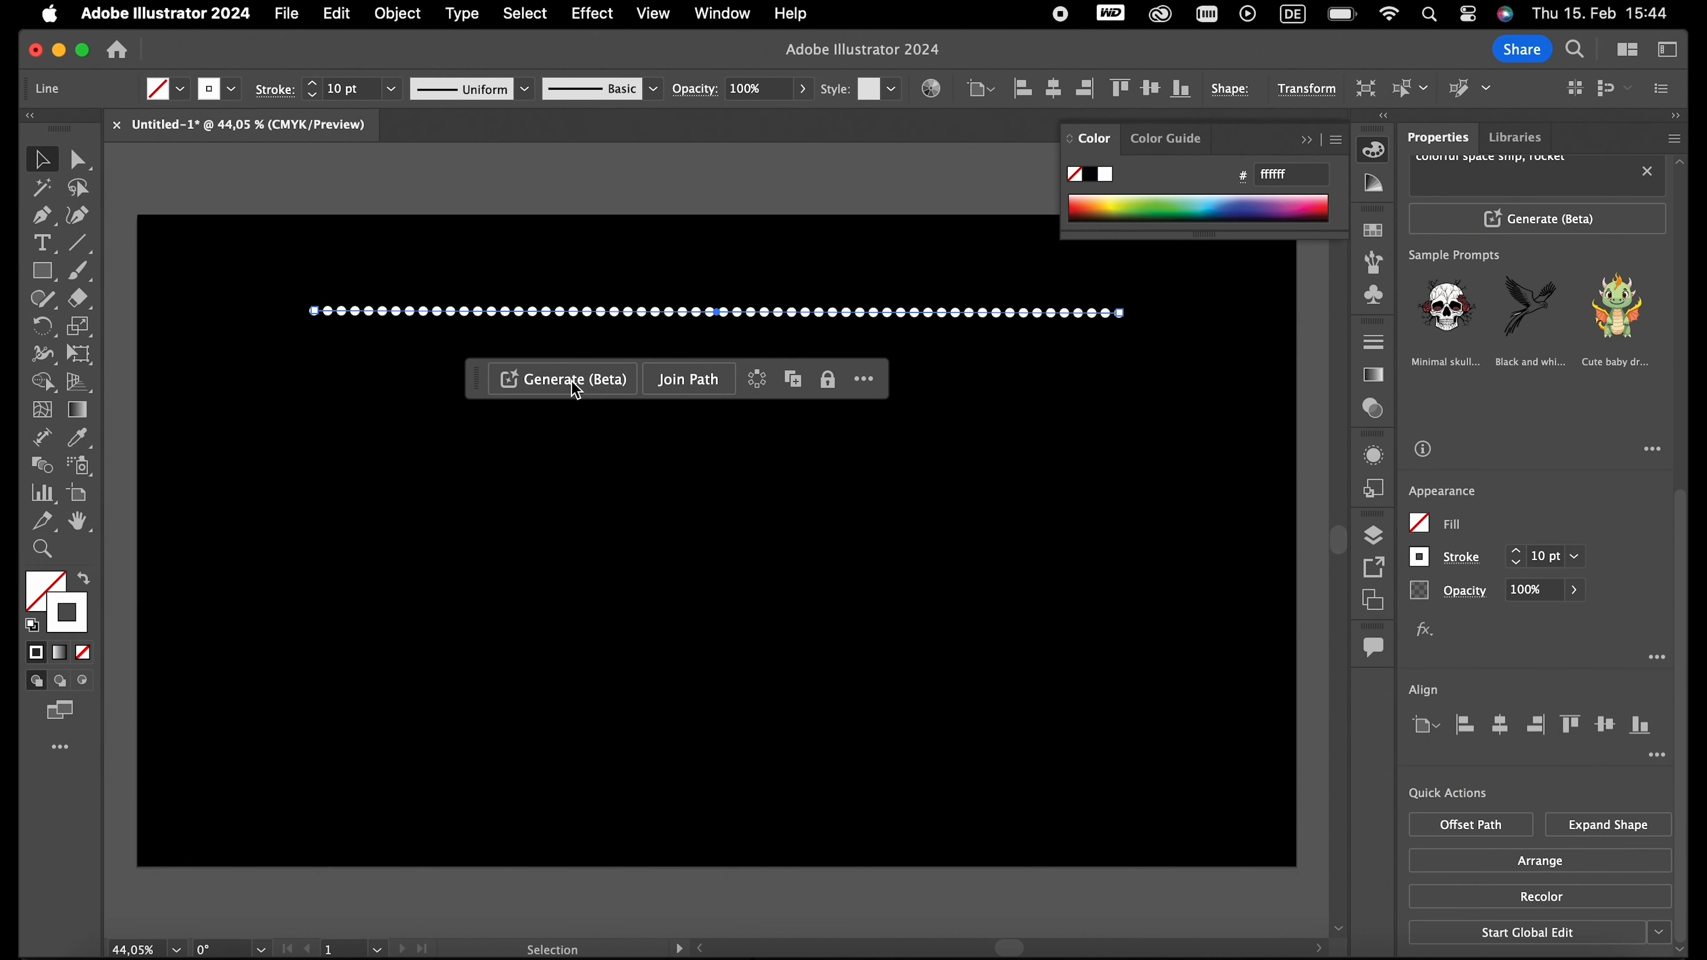
- Place a horizontally centred copy of the dotted line below the original and apply Width Profile 1 to it
{"action": "key", "text": "super"}
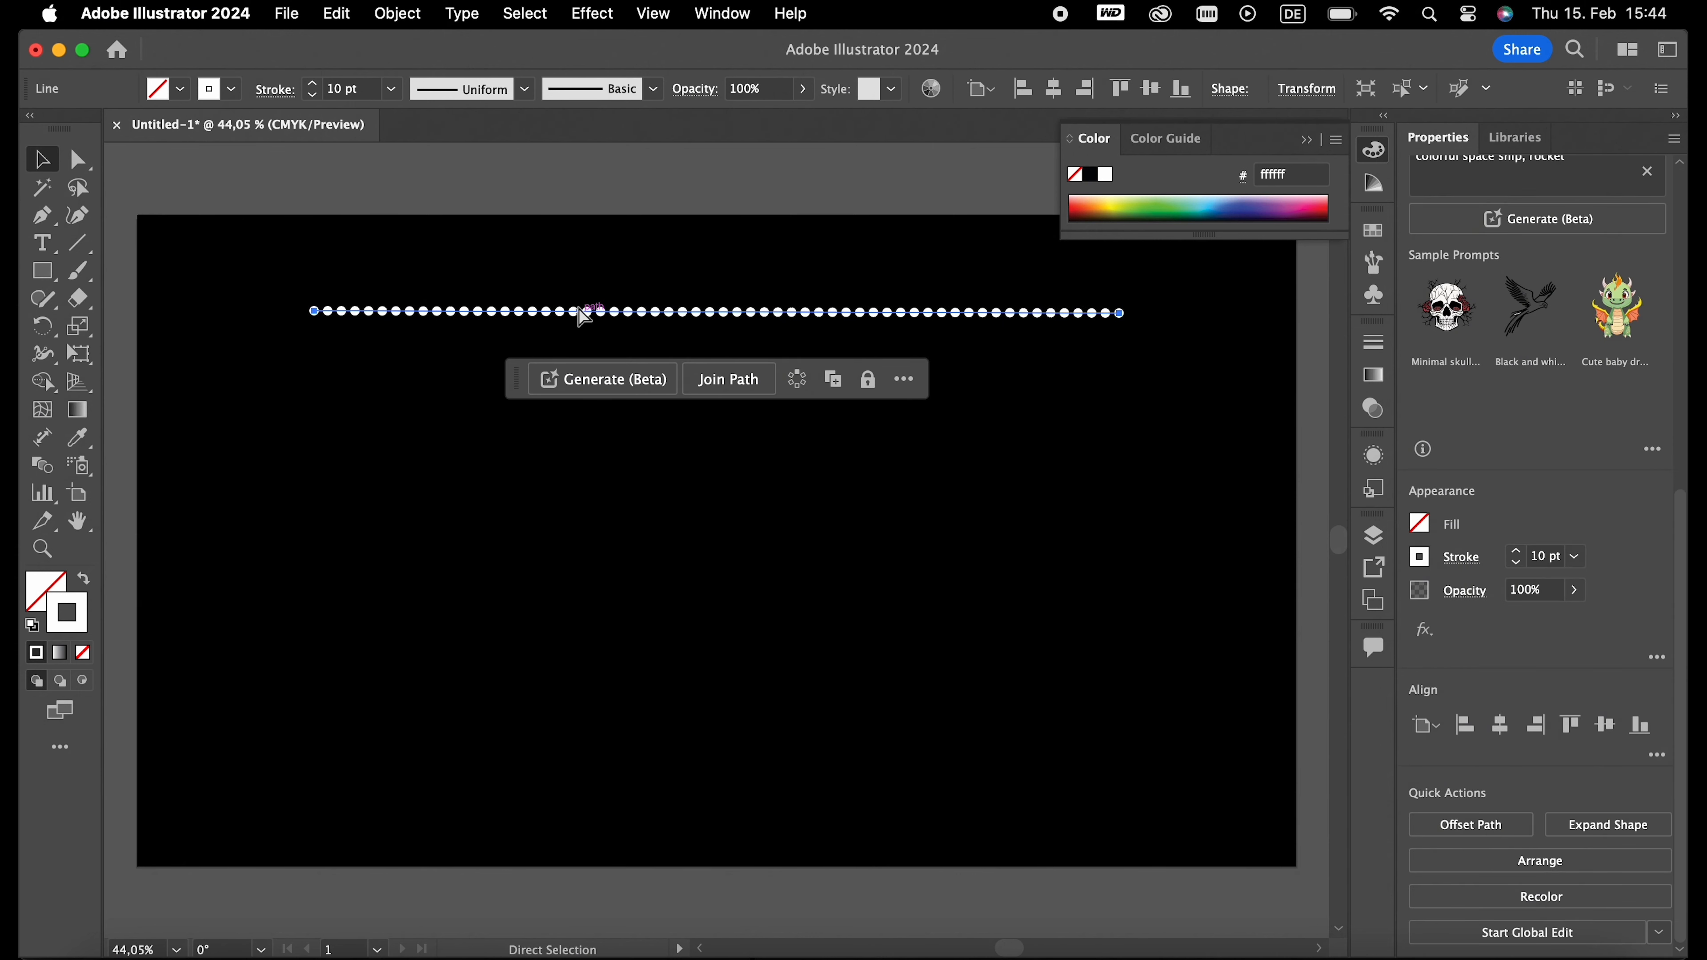
{"action": "key", "text": "super+c"}
{"action": "key", "text": "super+v"}
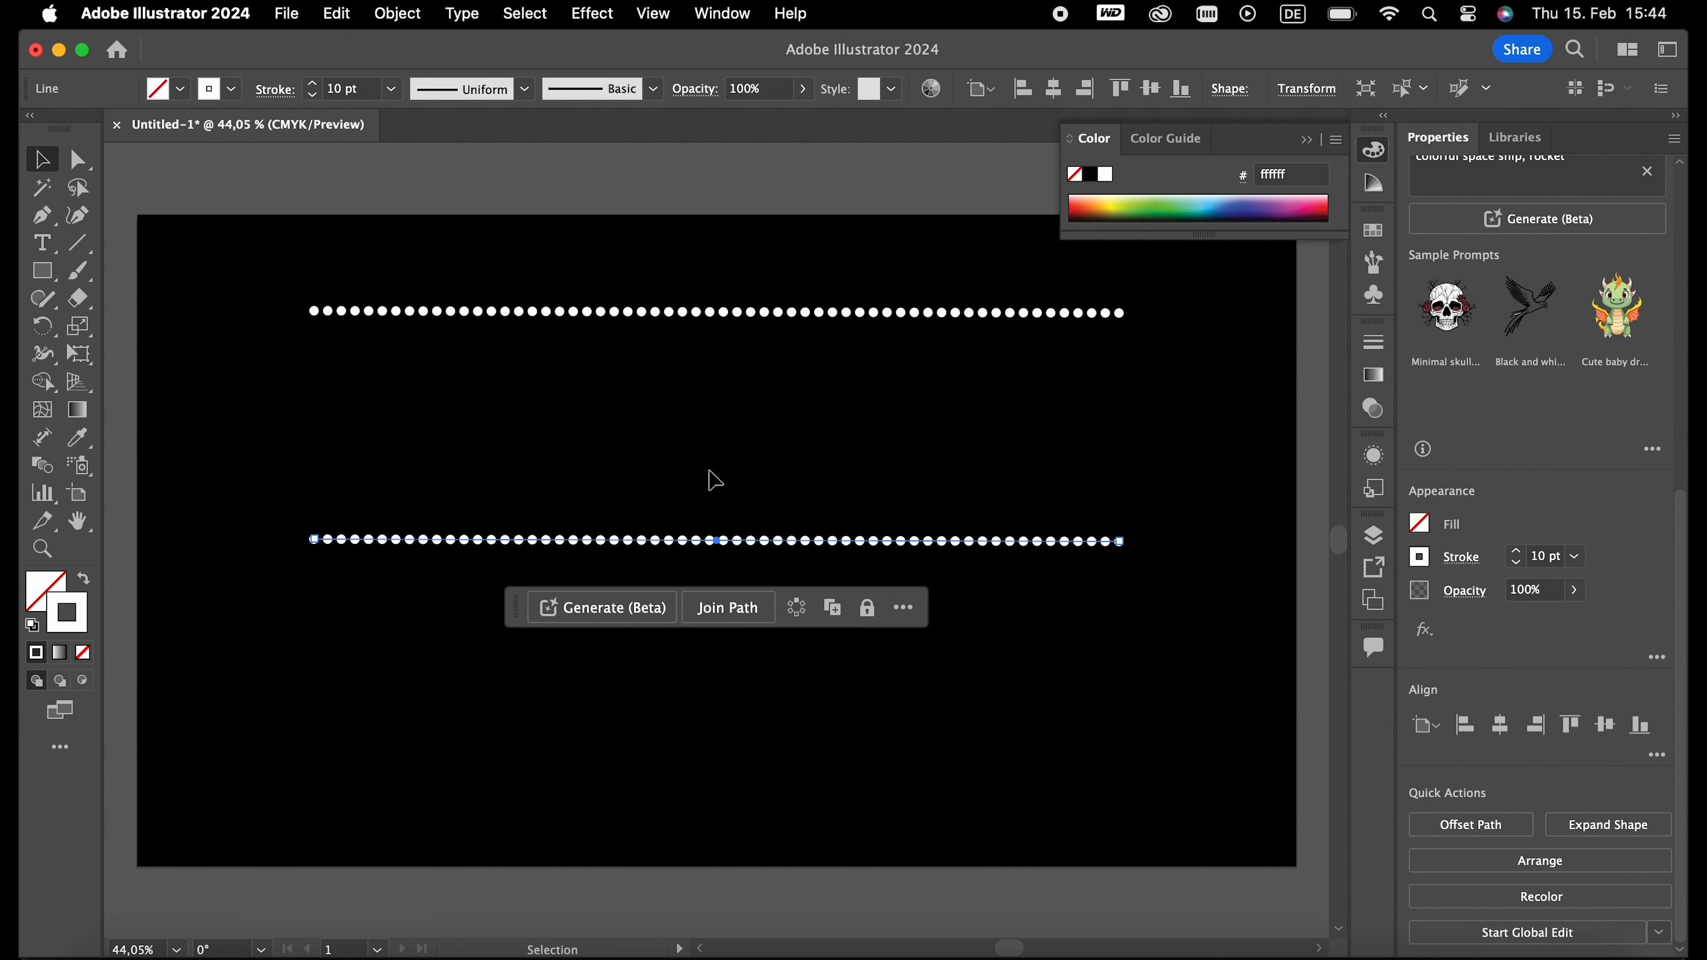
{"action": "left_click_drag", "start_coordinate": [715, 546], "coordinate": [709, 421]}
{"action": "left_click", "coordinate": [1500, 724]}
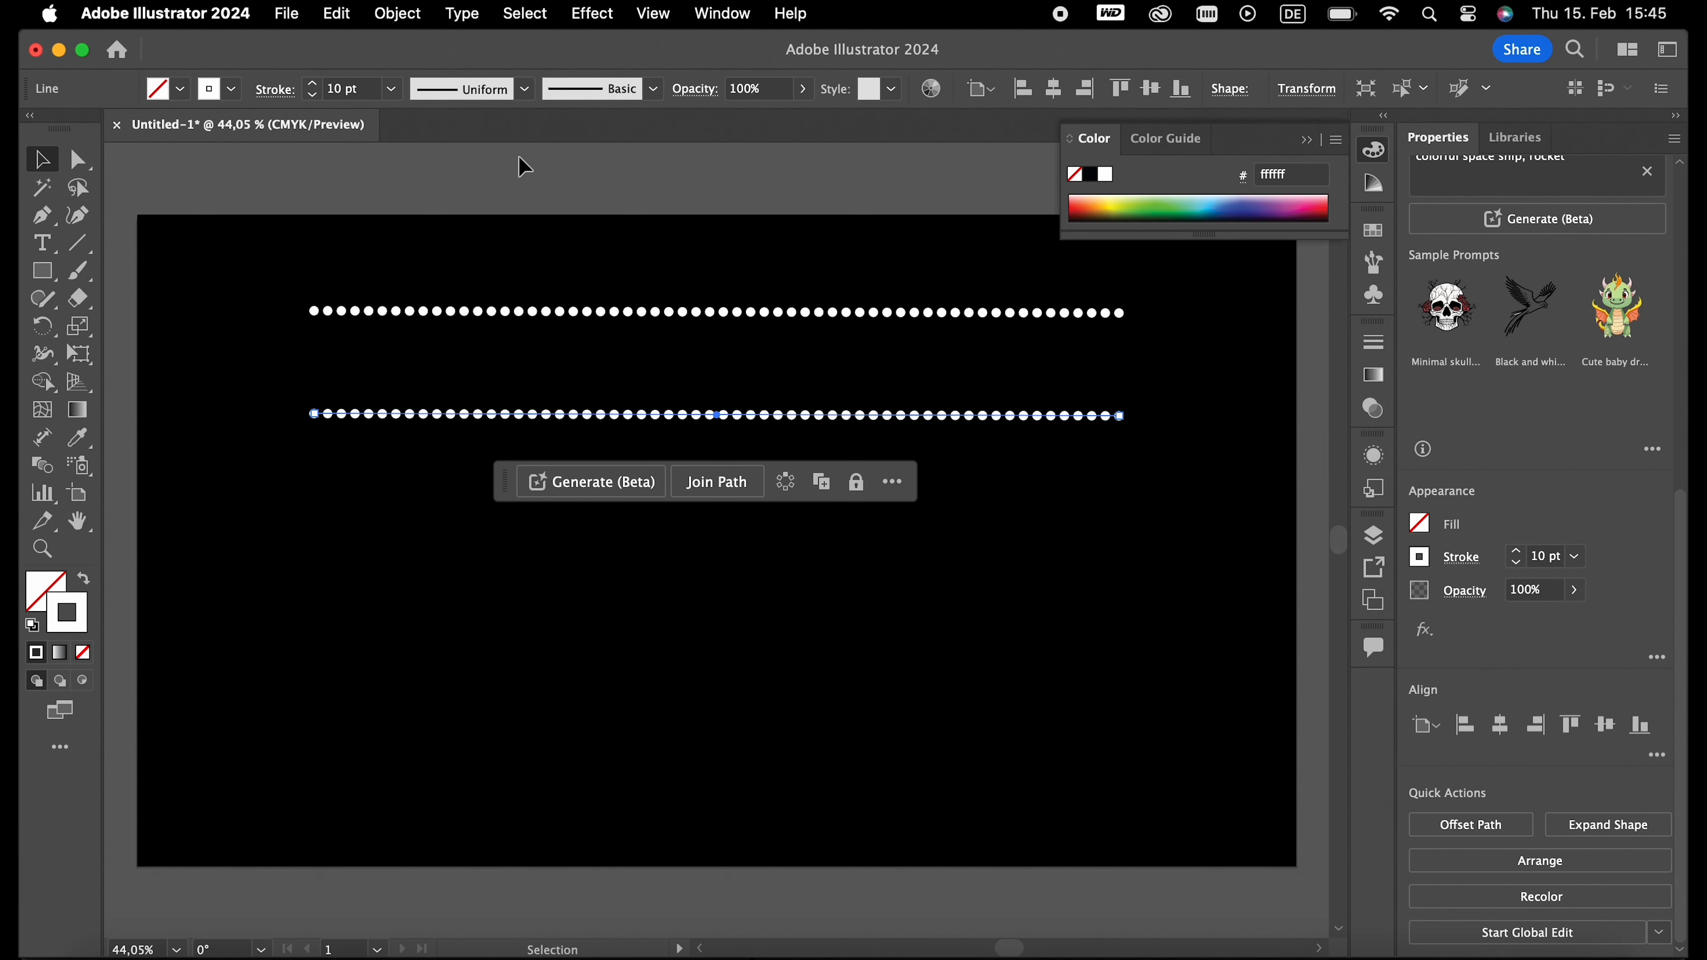
{"action": "left_click", "coordinate": [524, 88]}
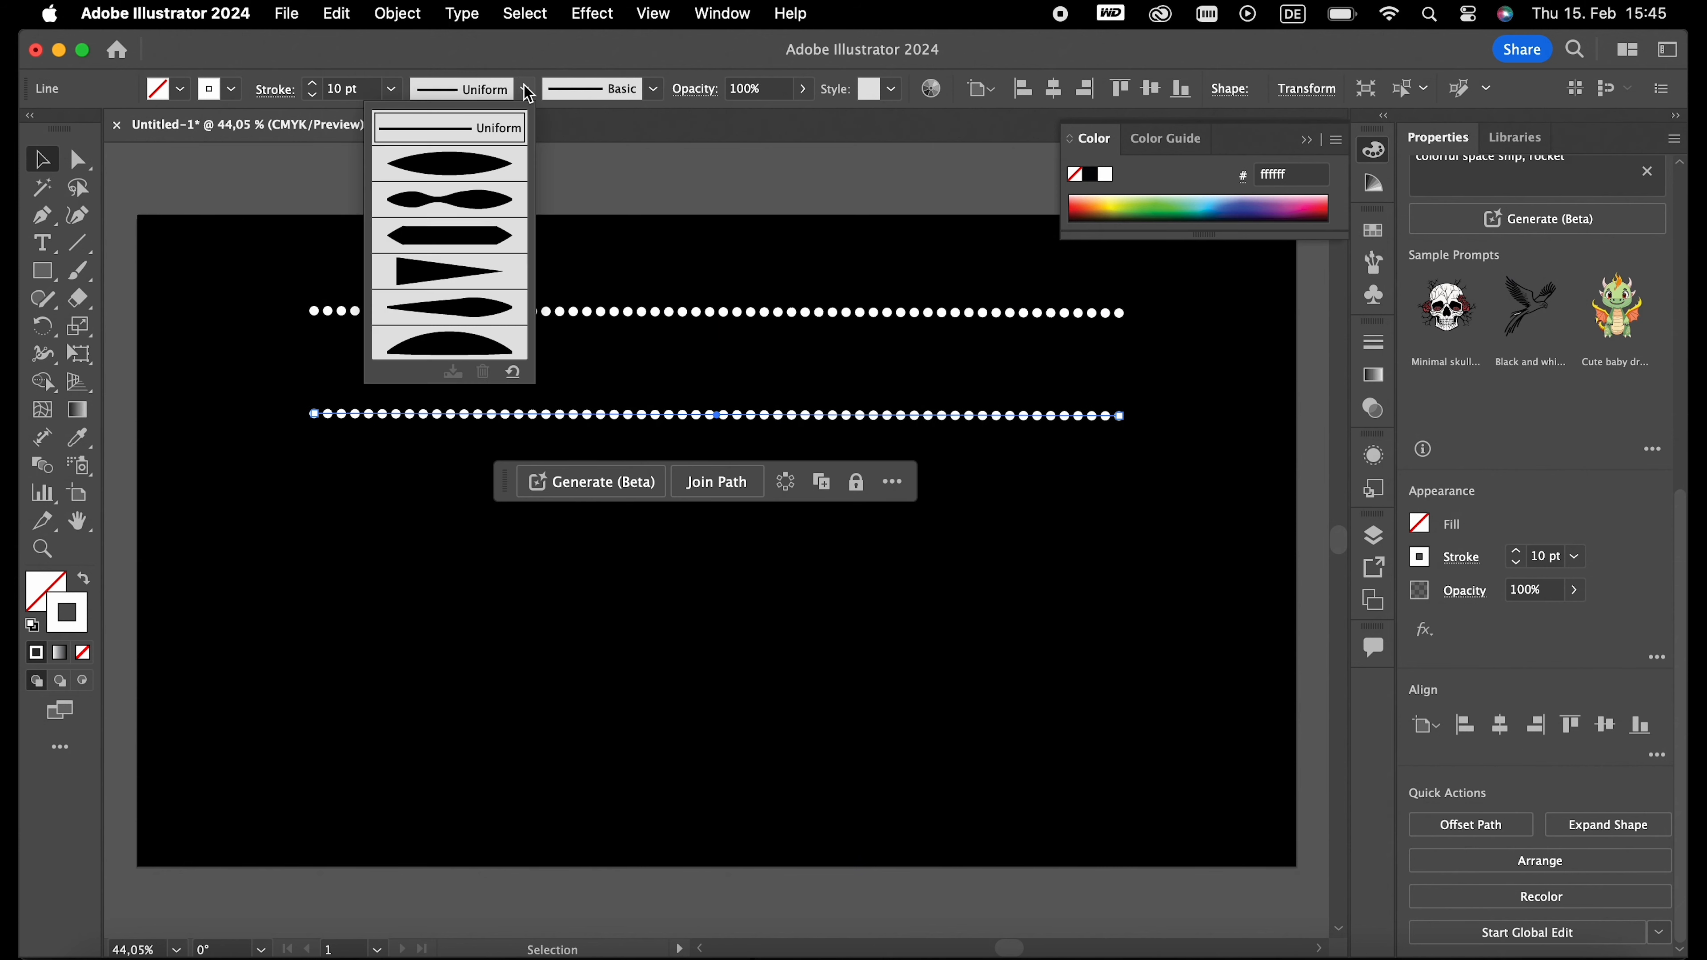
{"action": "left_click", "coordinate": [465, 167]}
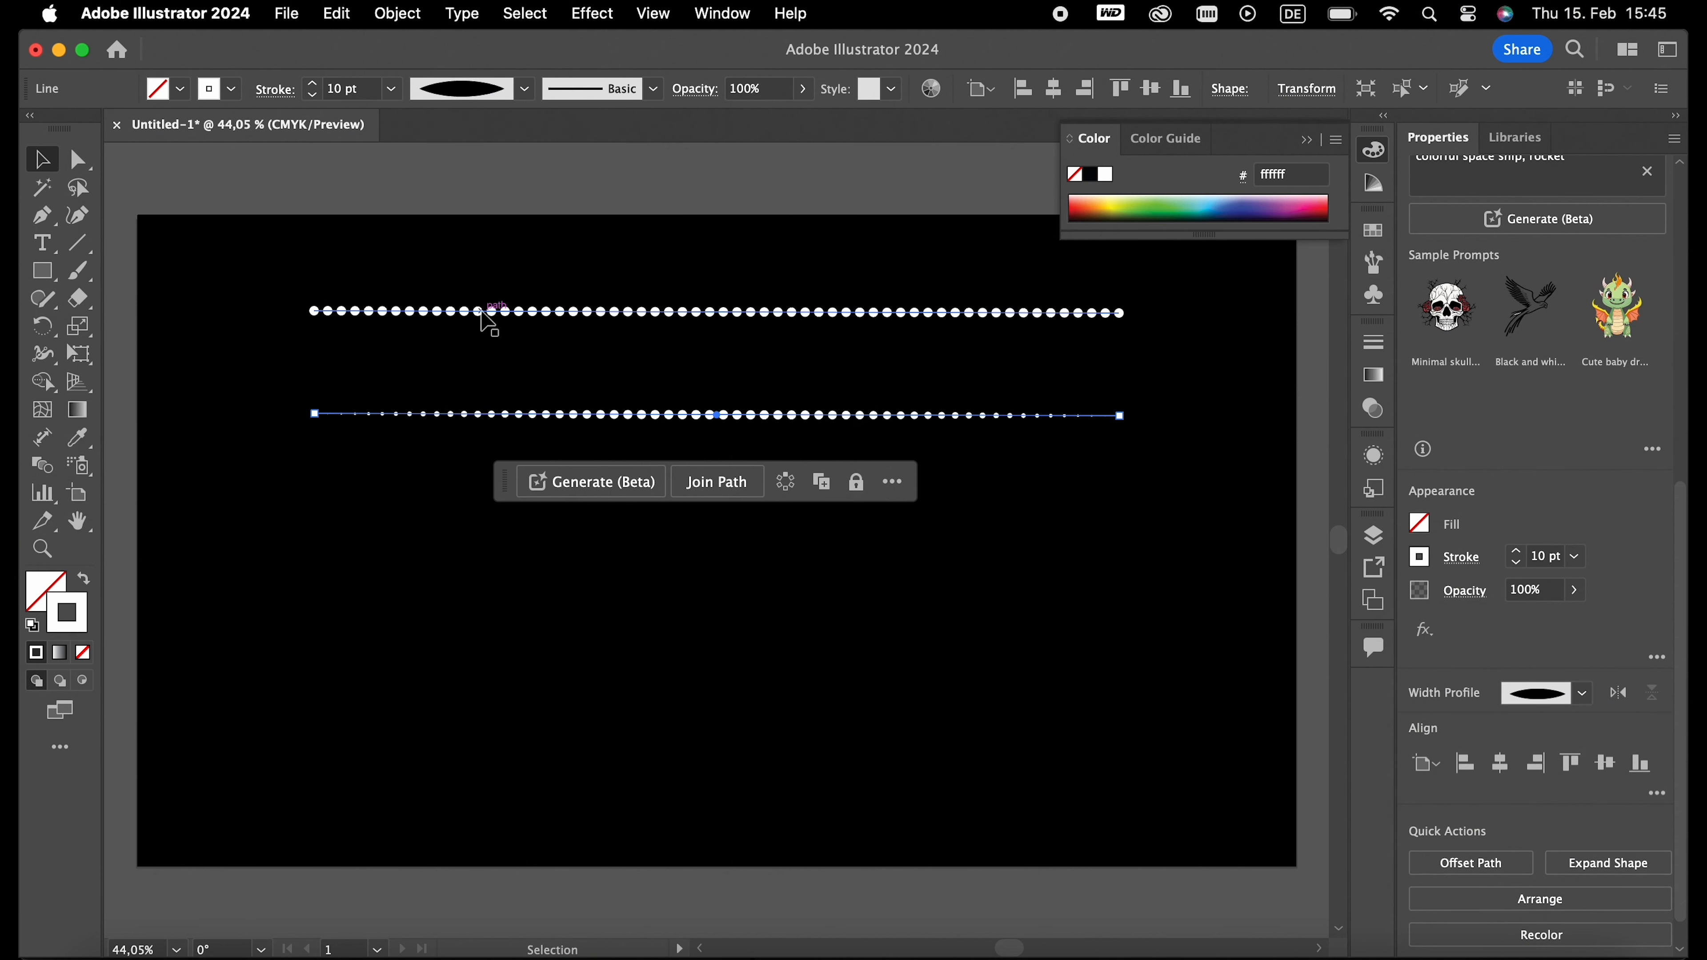
- Duplicate the tapered dotted line and place the copy below it, centred horizontally on the artboard
{"action": "key", "text": "ctrl+c"}
{"action": "key", "text": "ctrl+v"}
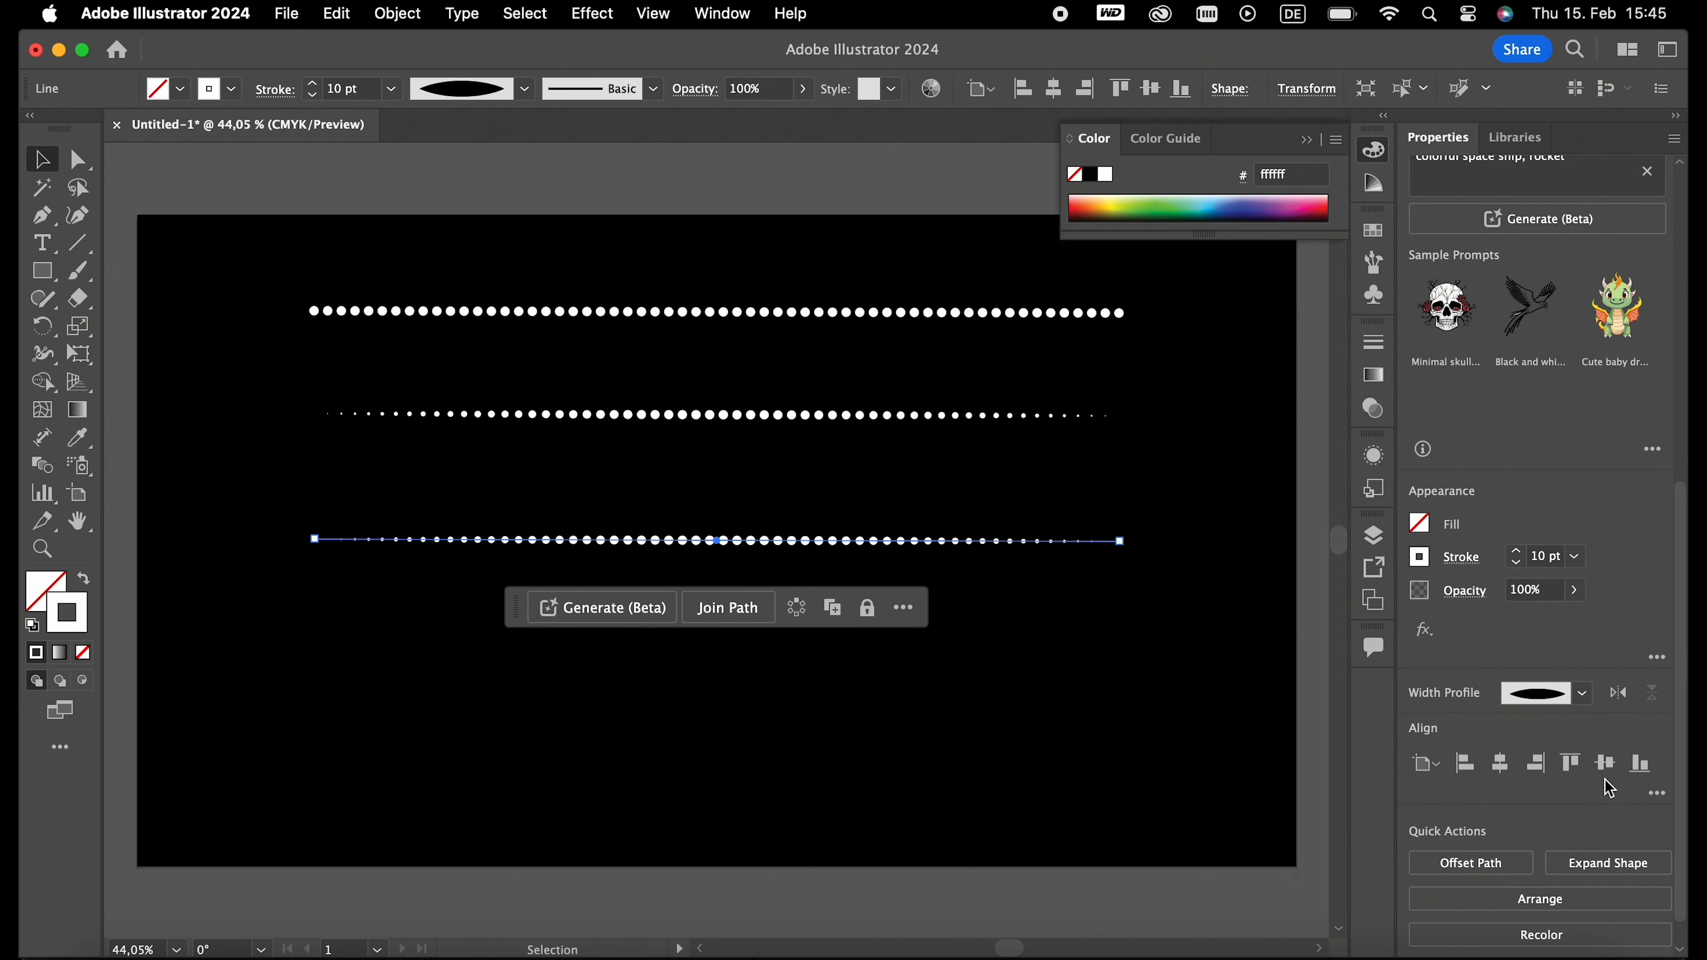
{"action": "left_click_drag", "start_coordinate": [717, 542], "coordinate": [702, 518]}
{"action": "left_click", "coordinate": [1497, 760]}
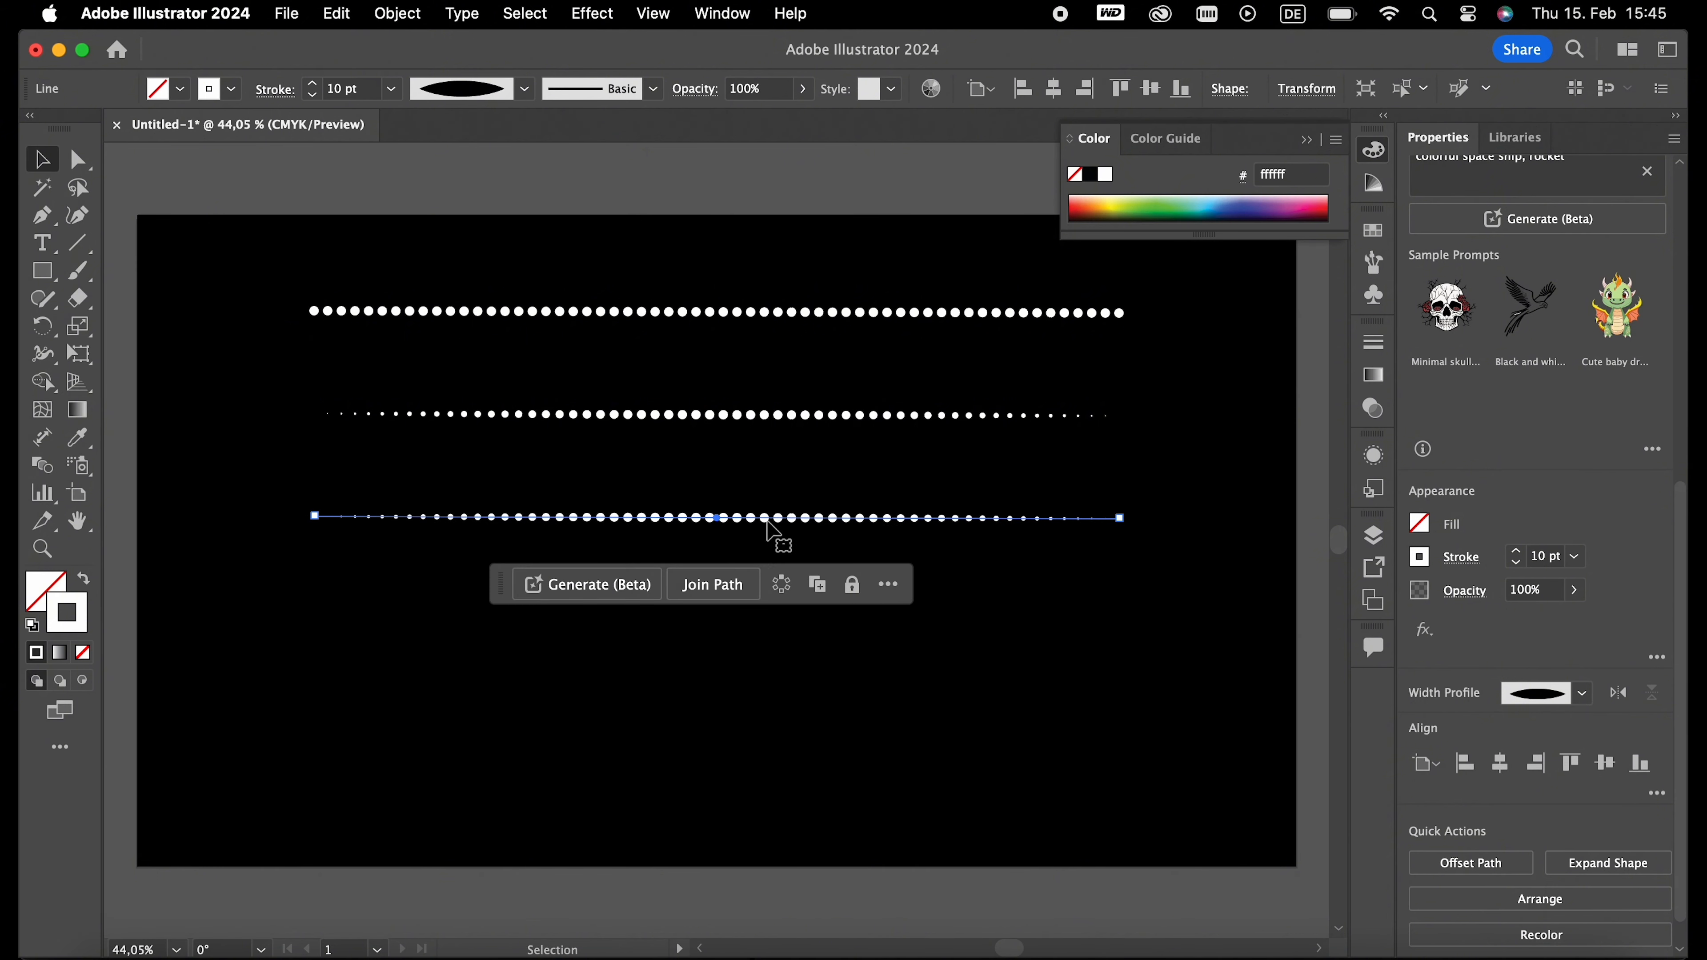
- Apply the wedge-shaped width profile to the third dotted line, deselect it and collapse the floating Color panel
{"action": "left_click", "coordinate": [524, 88]}
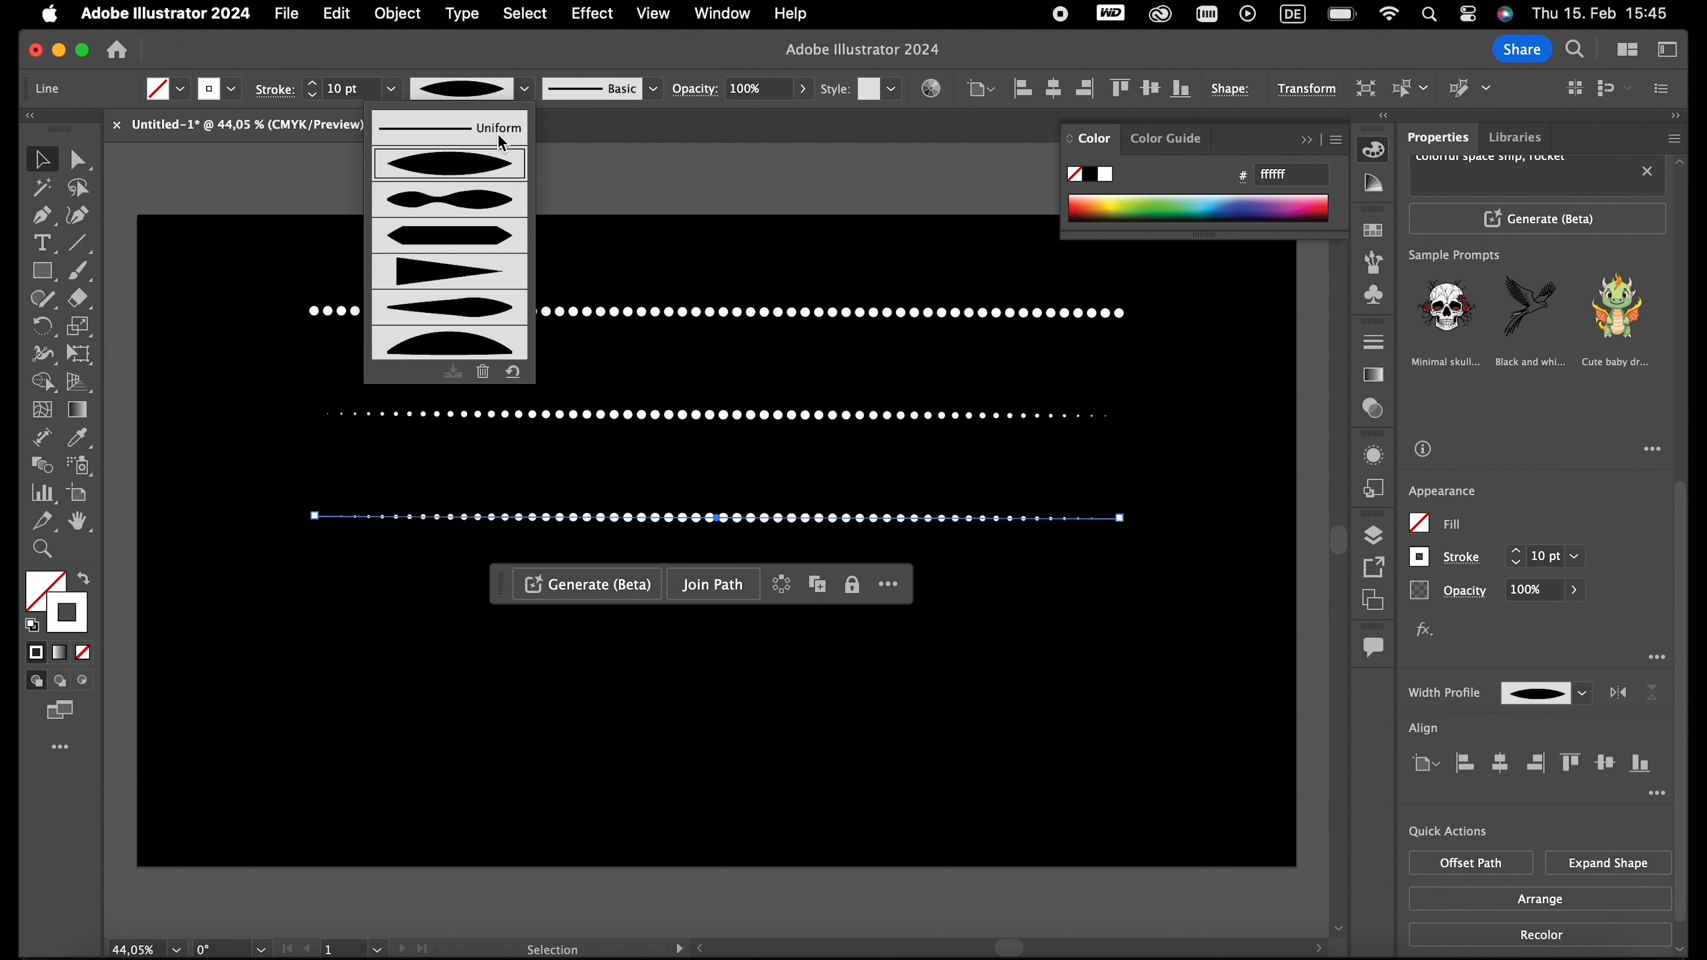
{"action": "left_click", "coordinate": [459, 273]}
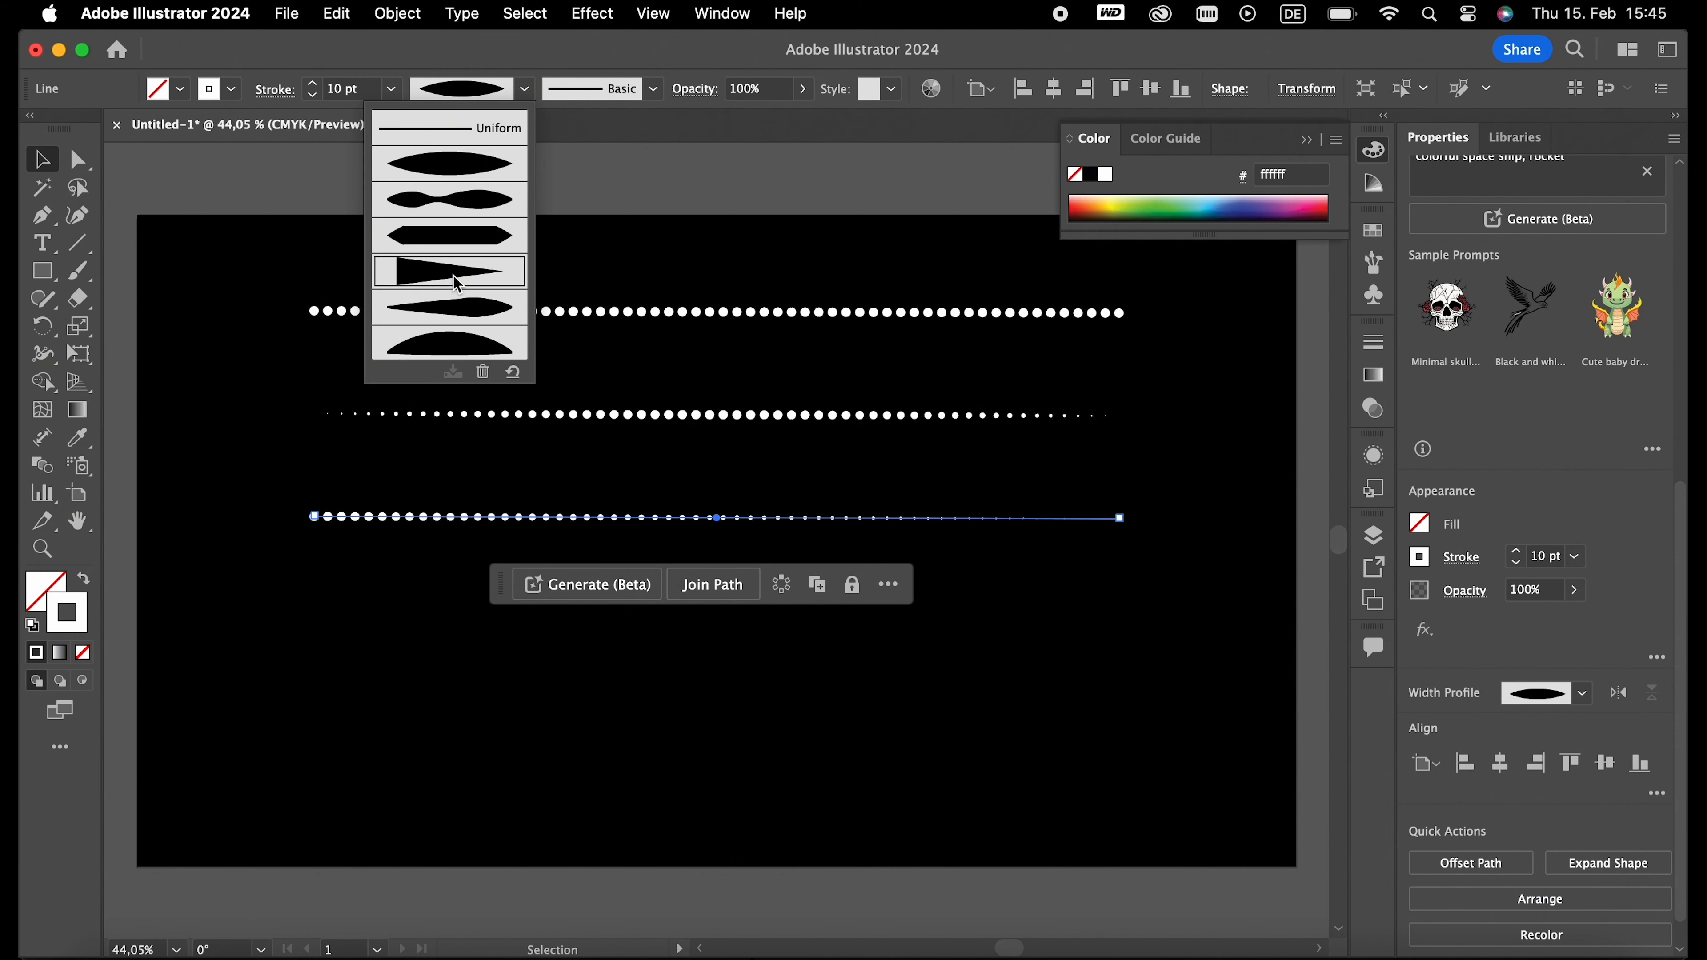
{"action": "left_click", "coordinate": [430, 703]}
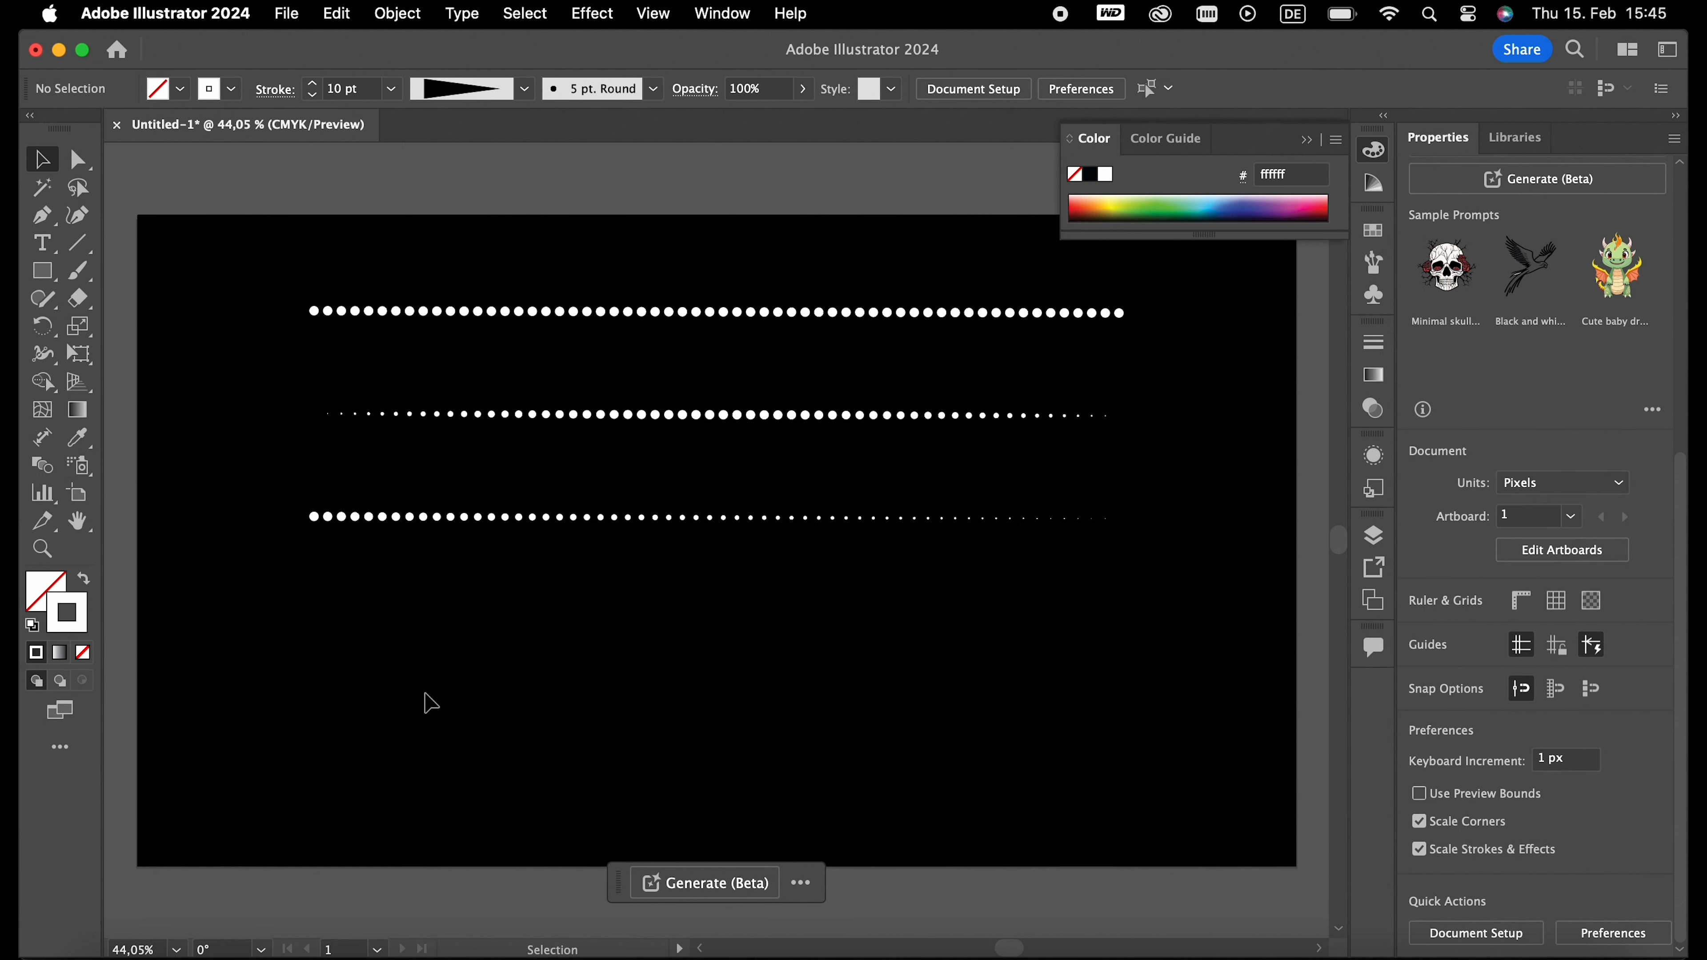
{"action": "left_click", "coordinate": [1300, 144]}
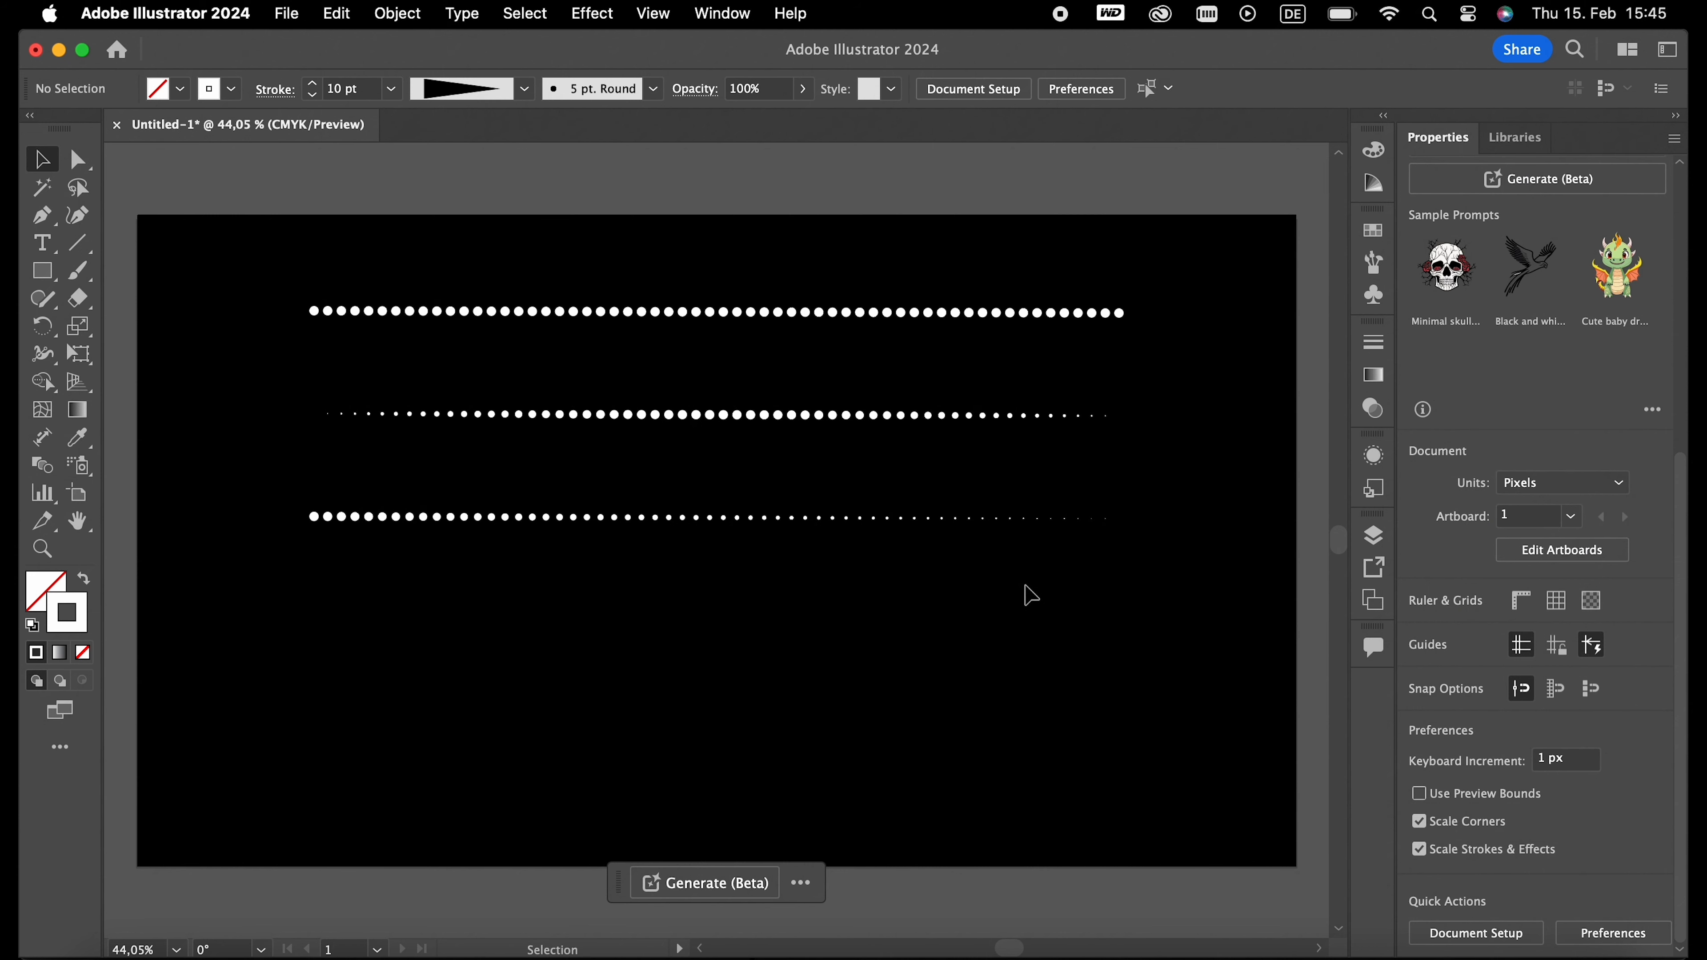
- Try a 19 pt dash gap on the uppermost dotted line, and reduce it back to 15 pt
{"action": "left_click", "coordinate": [614, 312]}
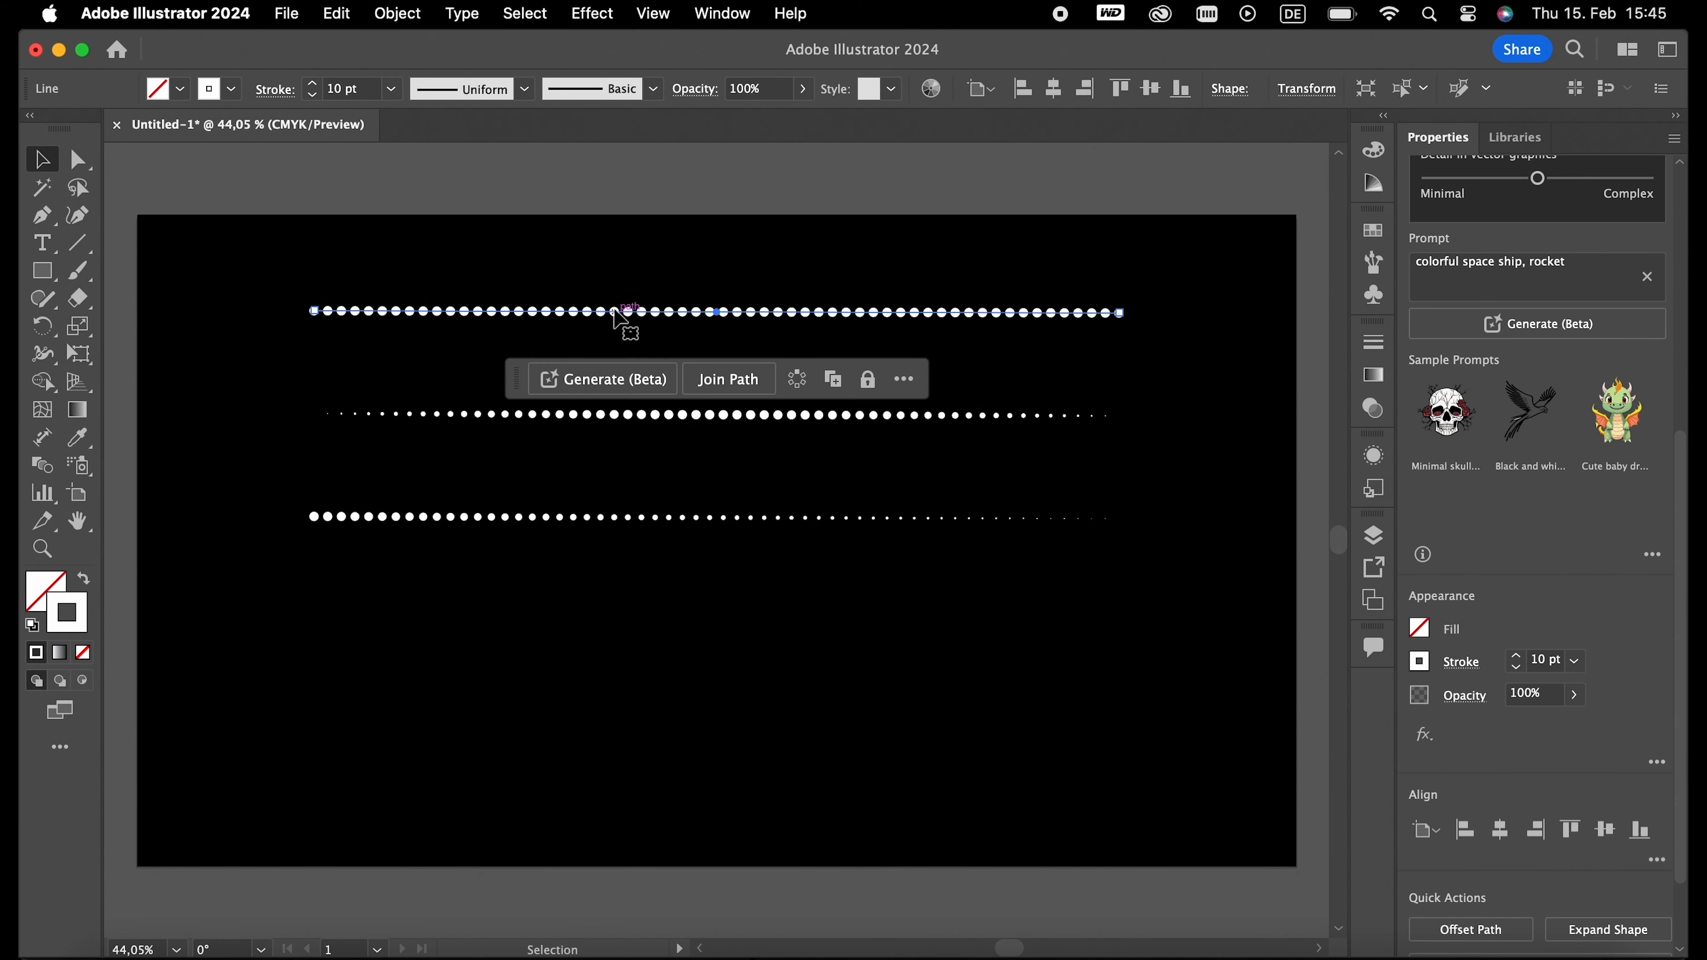
{"action": "left_click", "coordinate": [271, 90]}
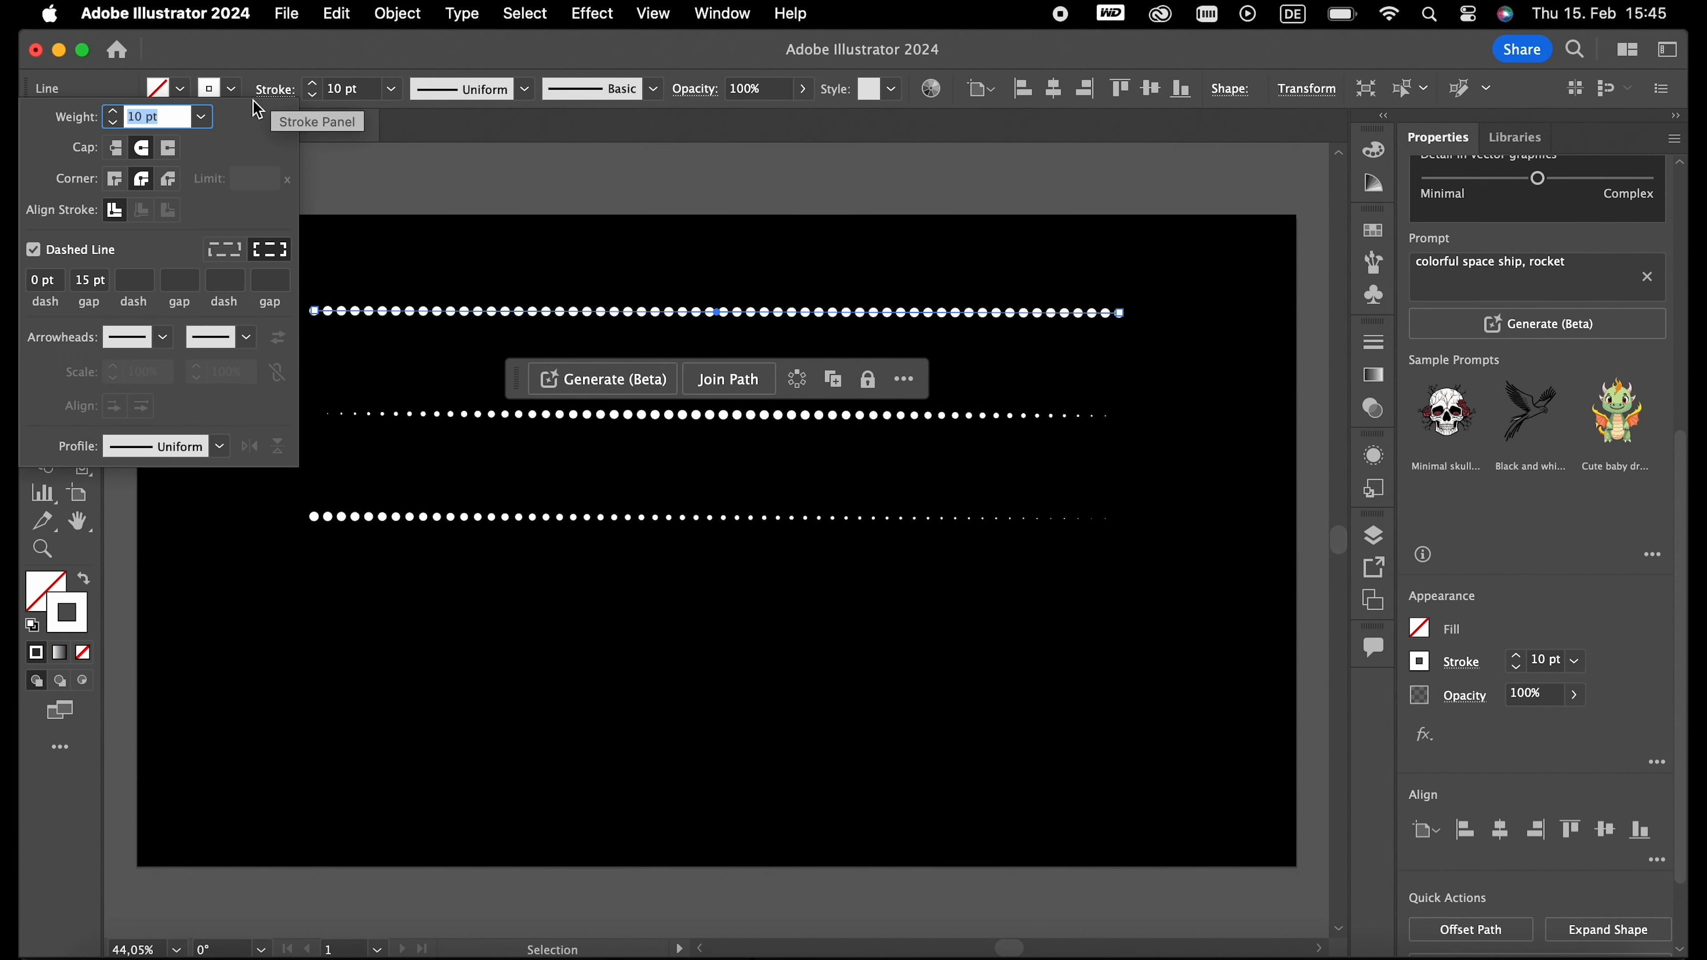
{"action": "left_click", "coordinate": [86, 282]}
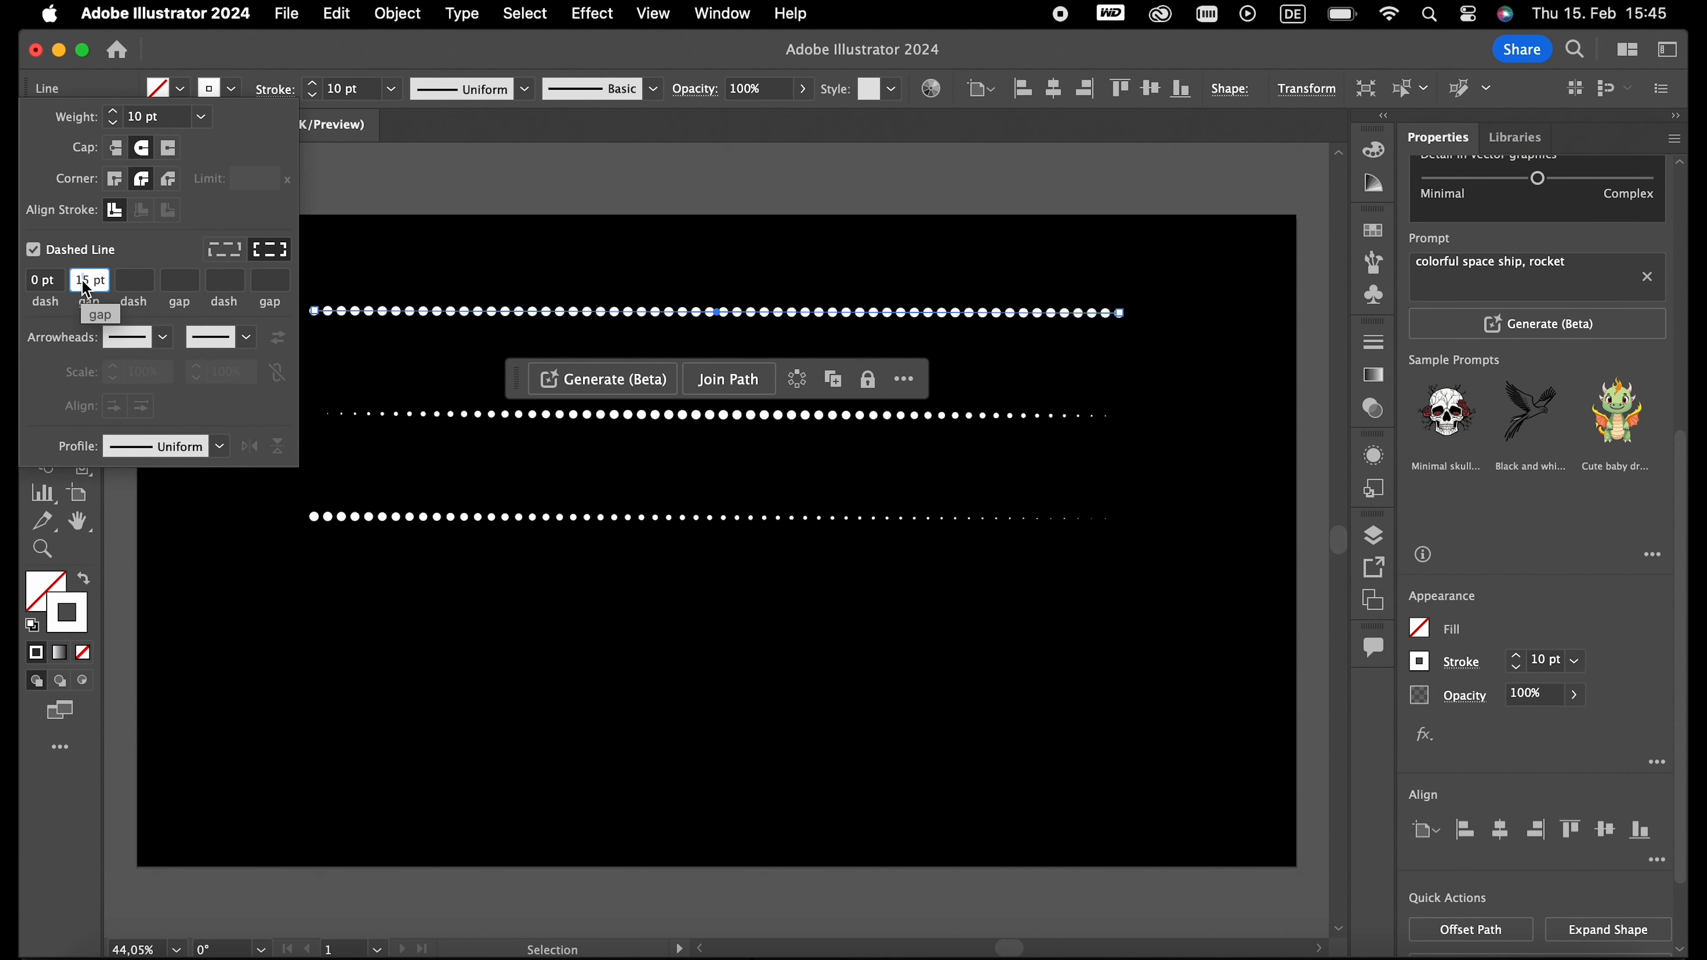
{"action": "key", "text": "Up"}
{"action": "key", "text": "Up"}
{"action": "key", "text": "Up"}
{"action": "key", "text": "Up"}
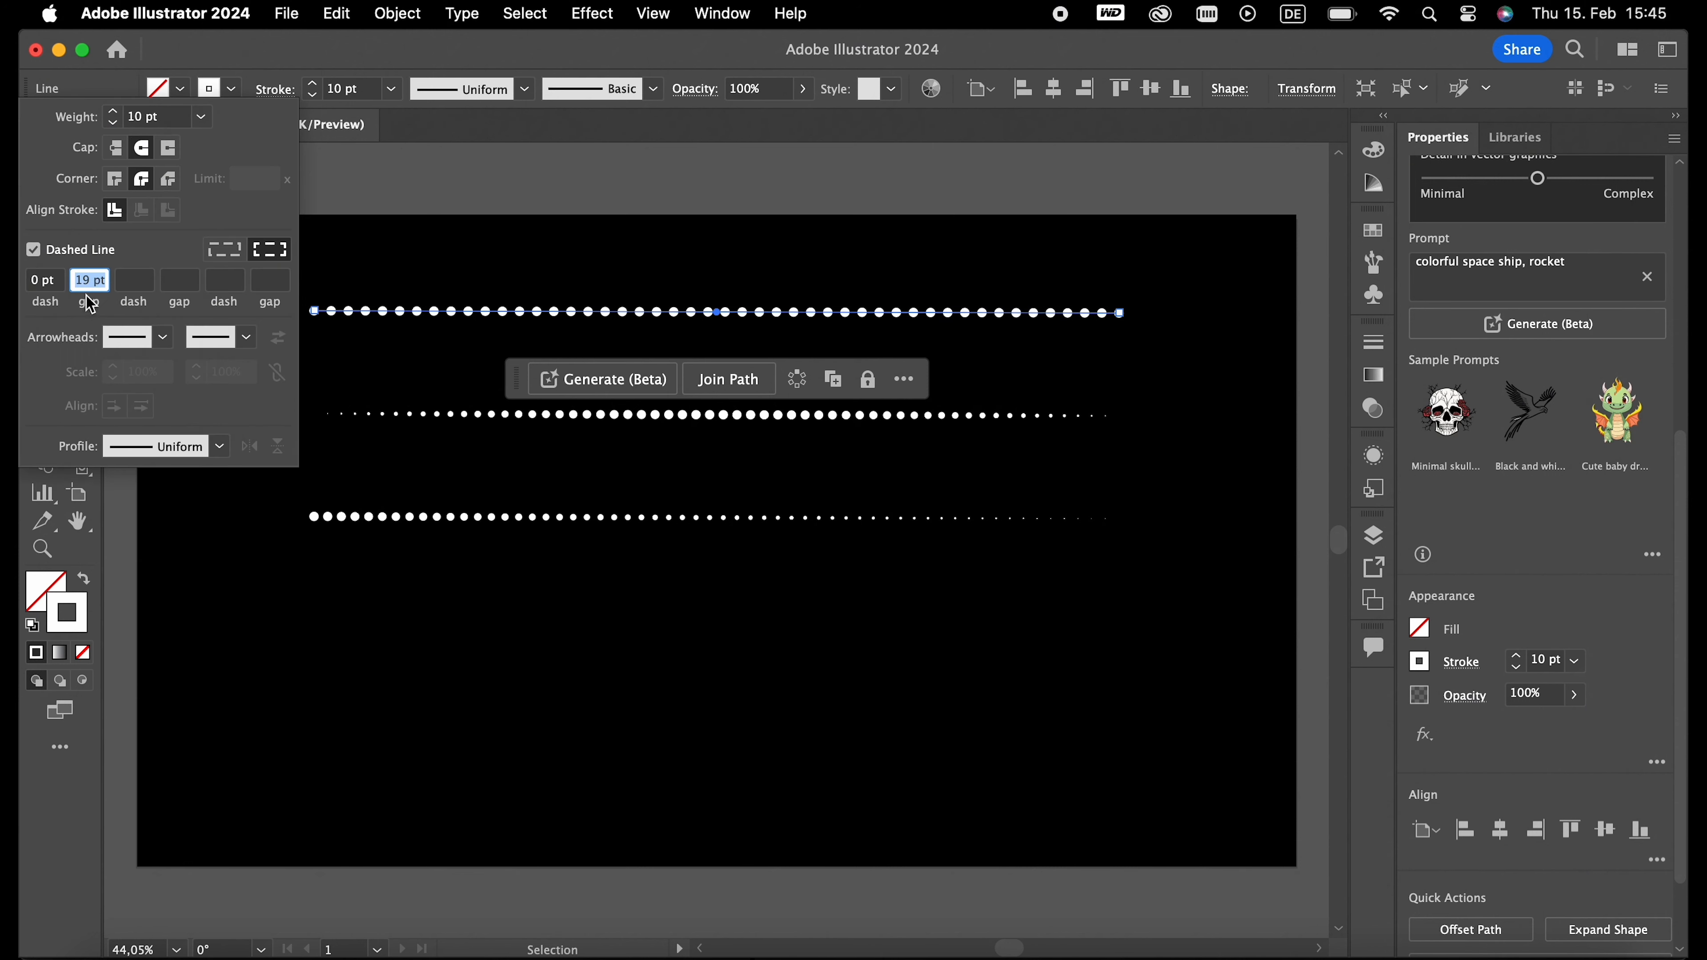
{"action": "key", "text": "Down"}
{"action": "key", "text": "Down"}
{"action": "key", "text": "Down"}
{"action": "key", "text": "Down"}
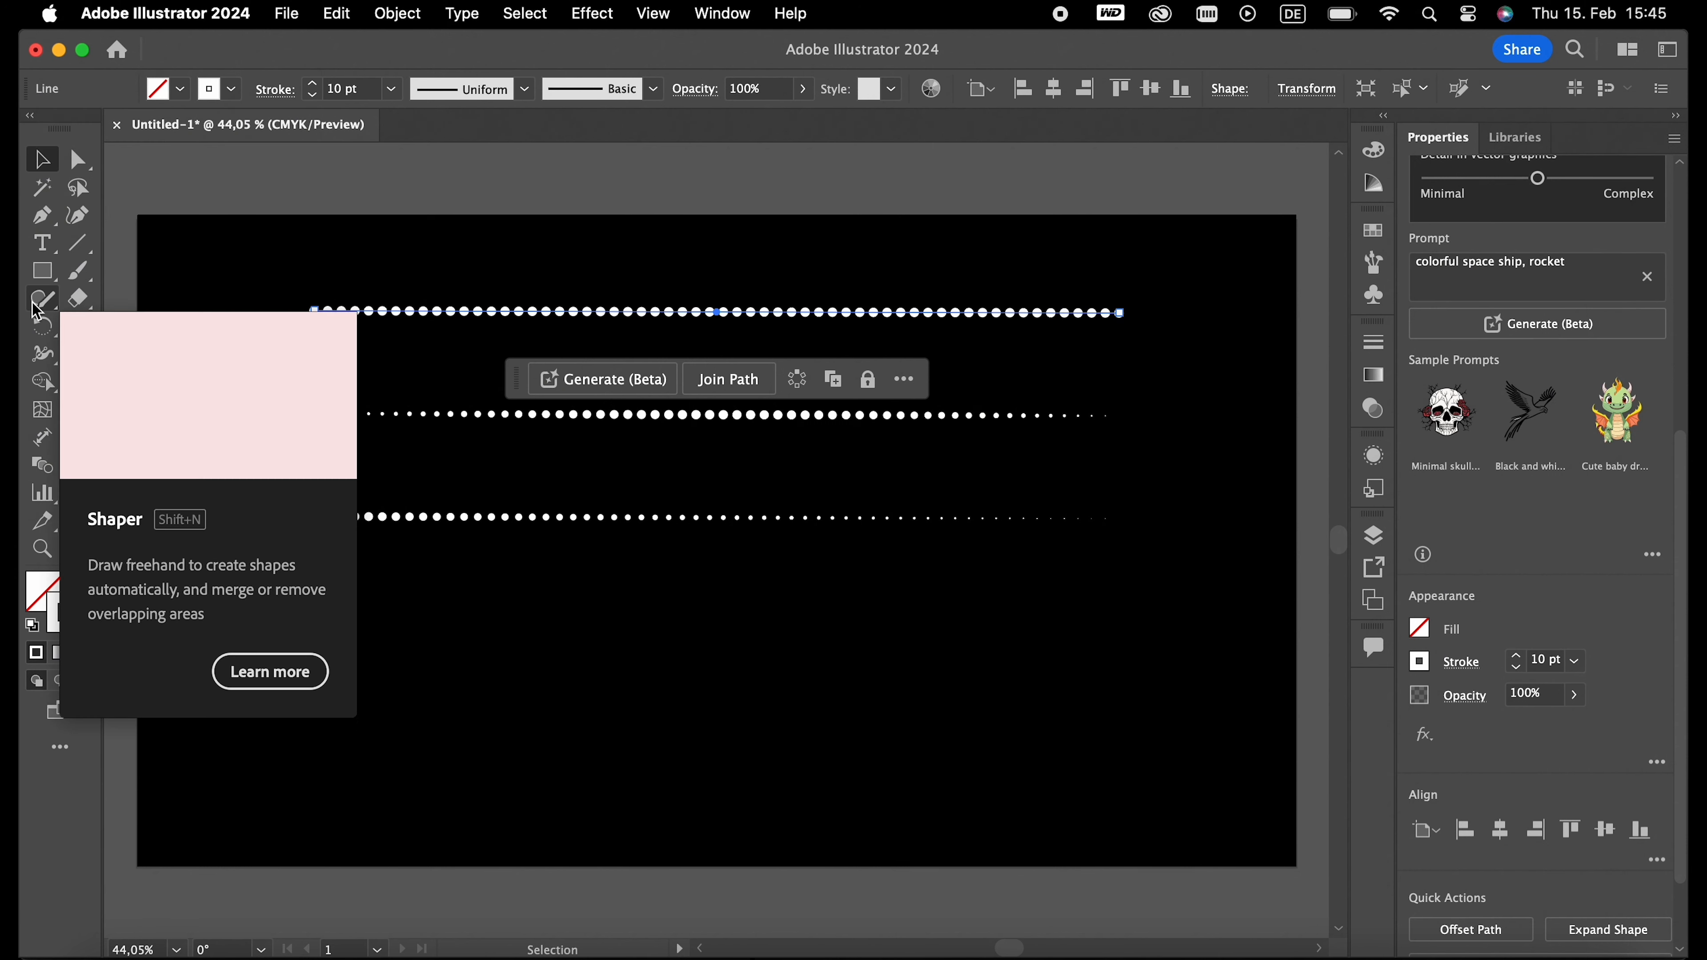
- Draw a wavy freehand path with the Pencil tool across the artboard below the three dotted lines and deselect it
{"action": "left_click", "coordinate": [43, 308]}
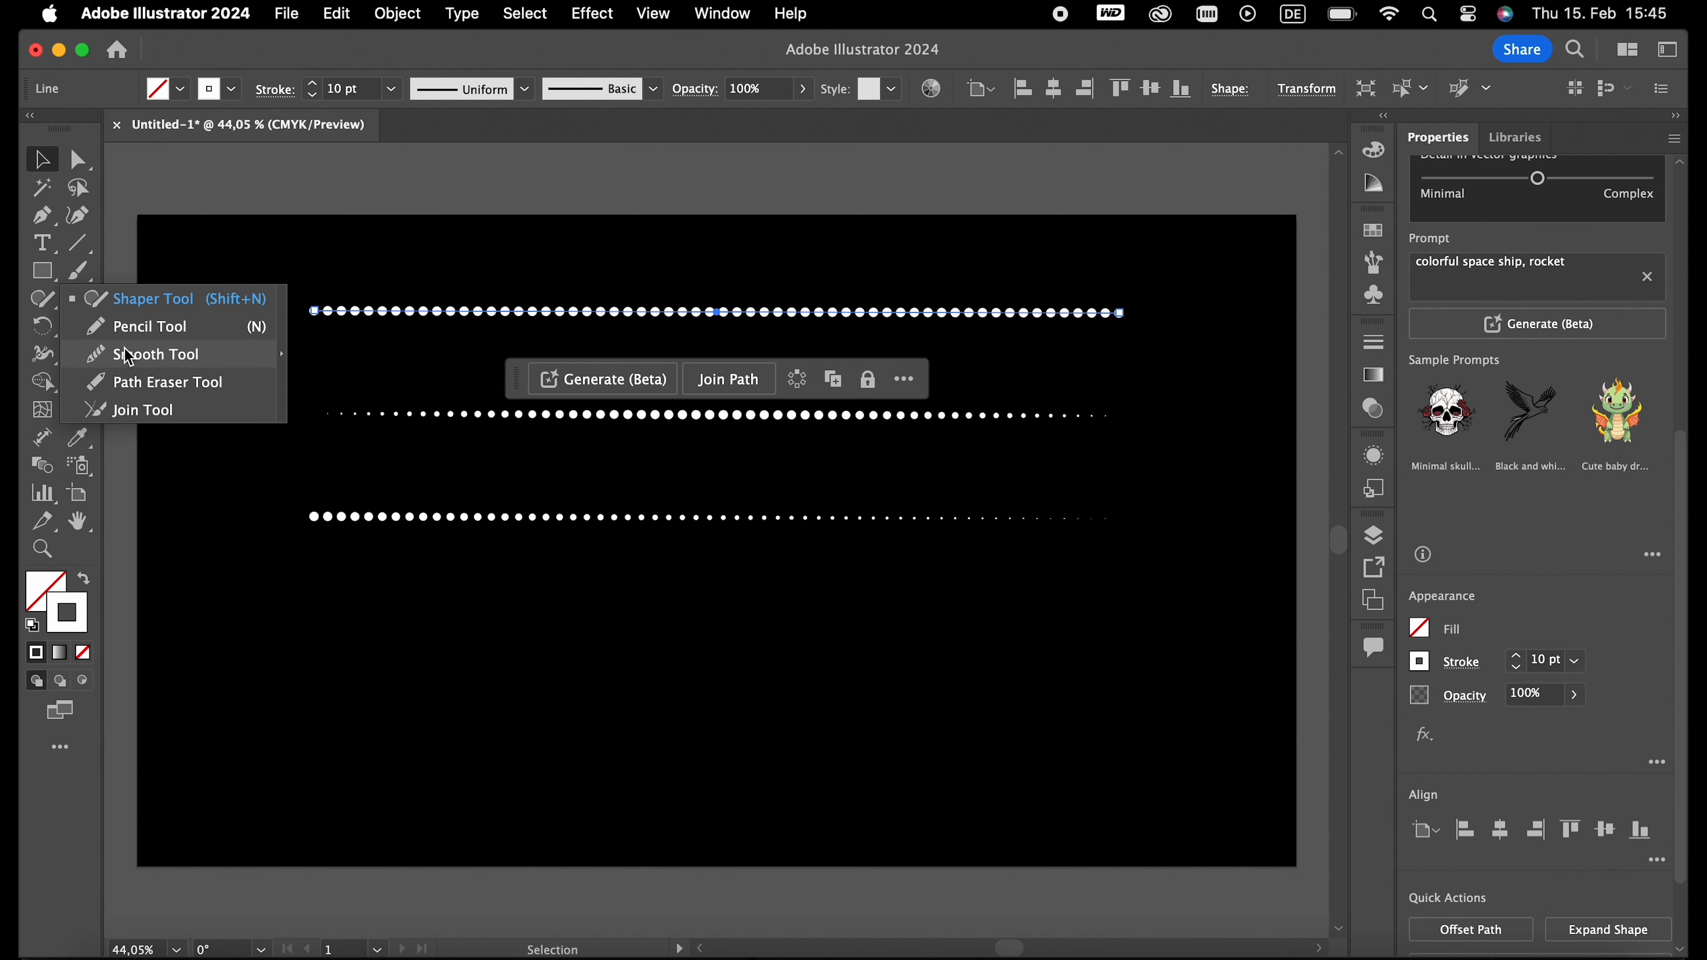
{"action": "left_click", "coordinate": [134, 333]}
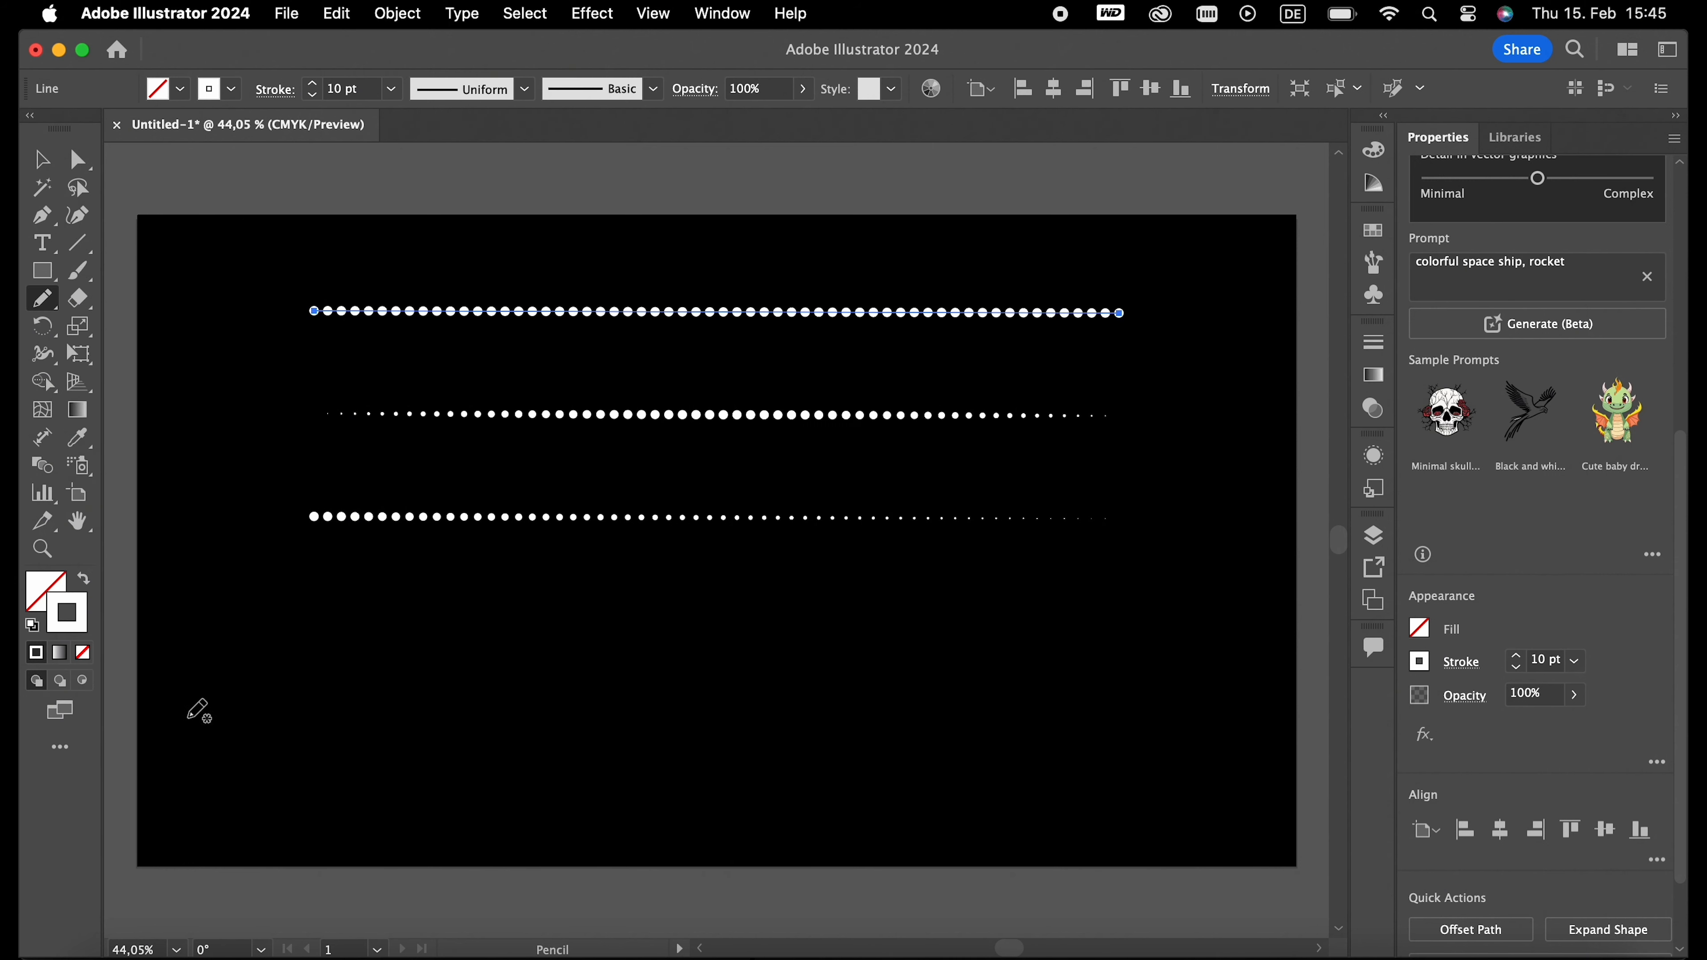
{"action": "mouse_move", "coordinate": [169, 724]}
{"action": "left_mouse_down"}
{"action": "mouse_move", "coordinate": [617, 724]}
{"action": "mouse_move", "coordinate": [1202, 633]}
{"action": "left_mouse_up"}
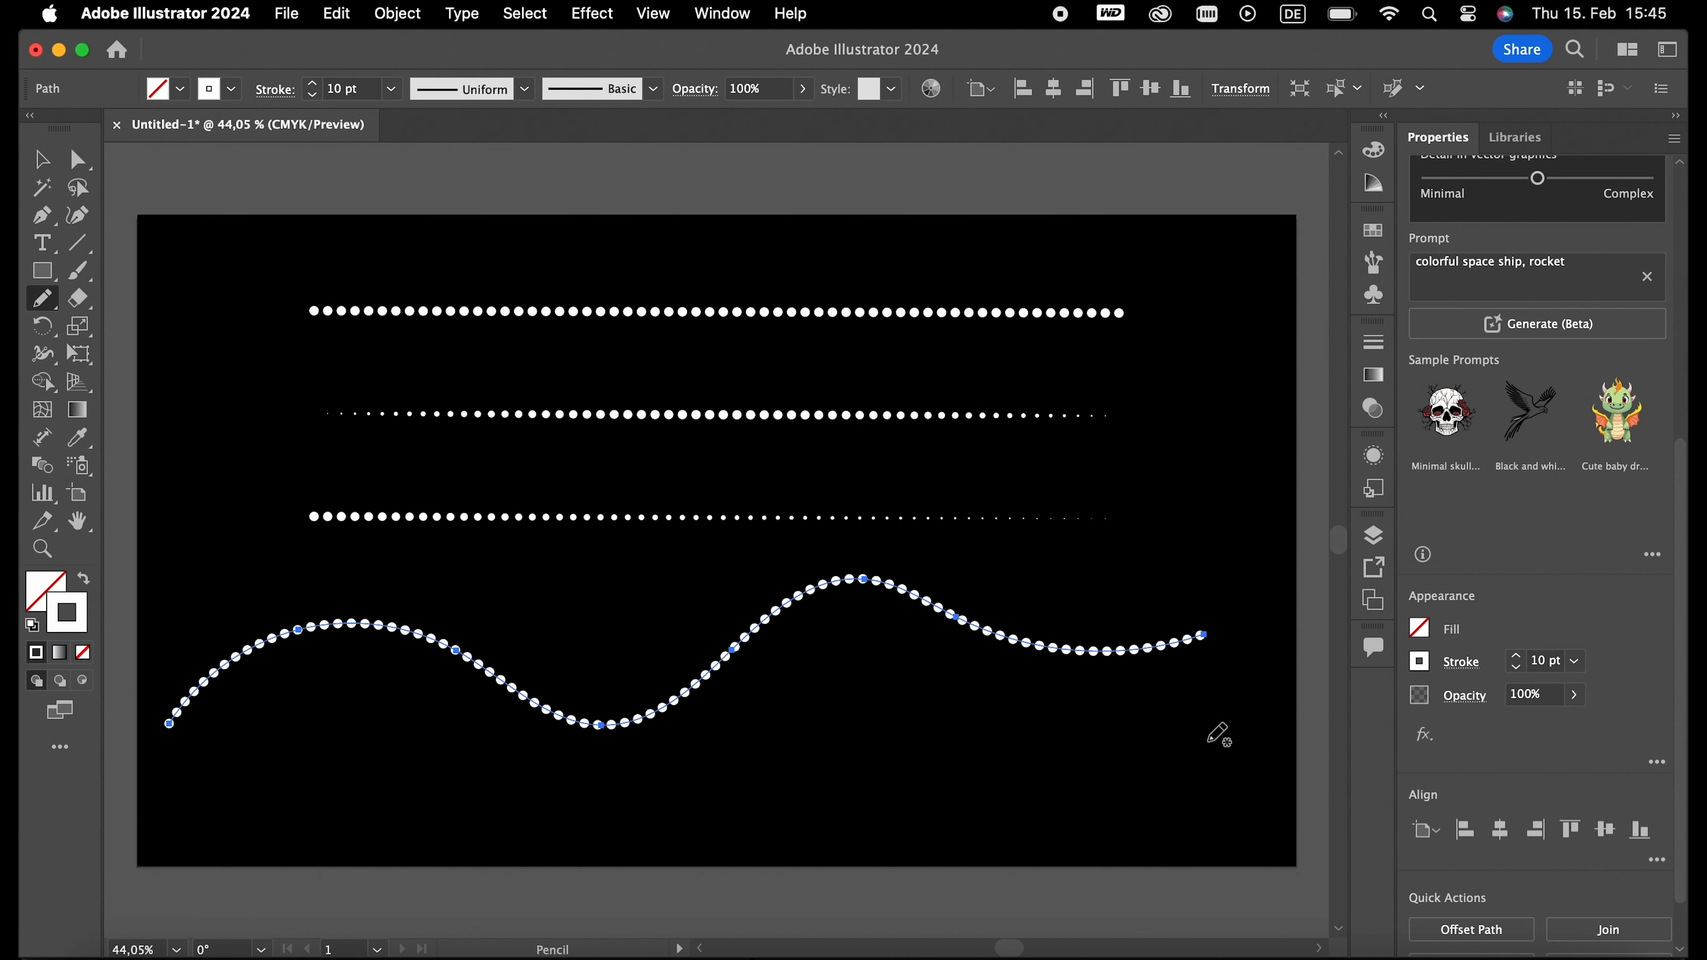
{"action": "key", "text": "v"}
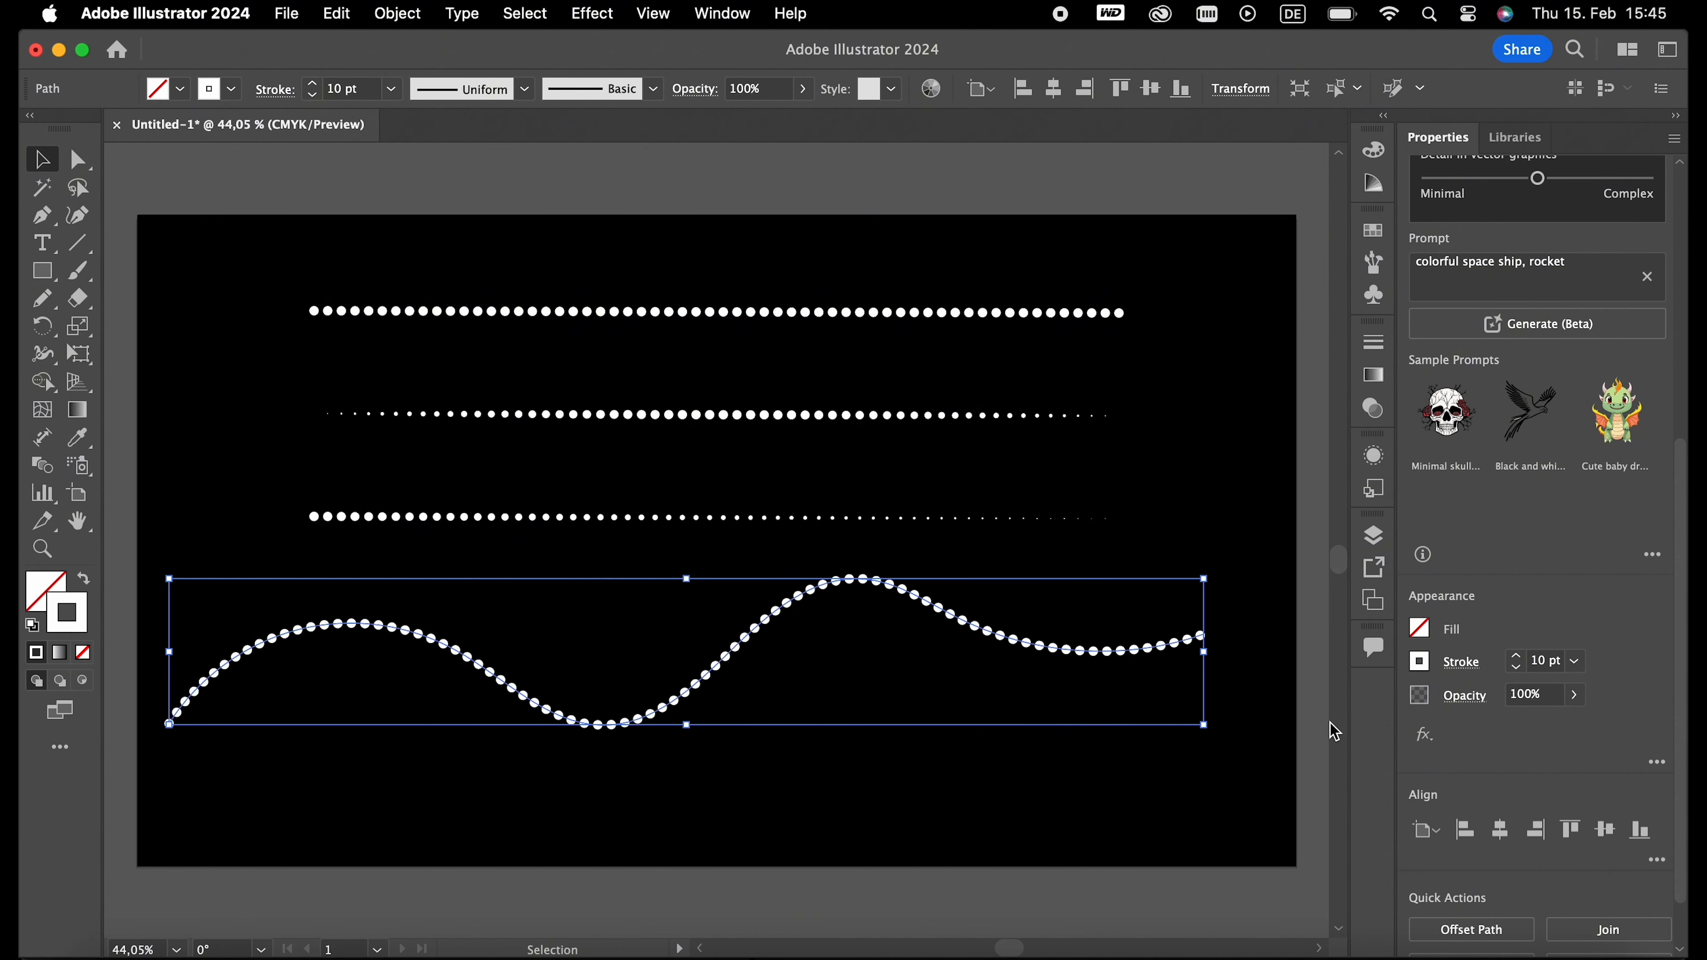
{"action": "left_click", "coordinate": [1095, 853]}
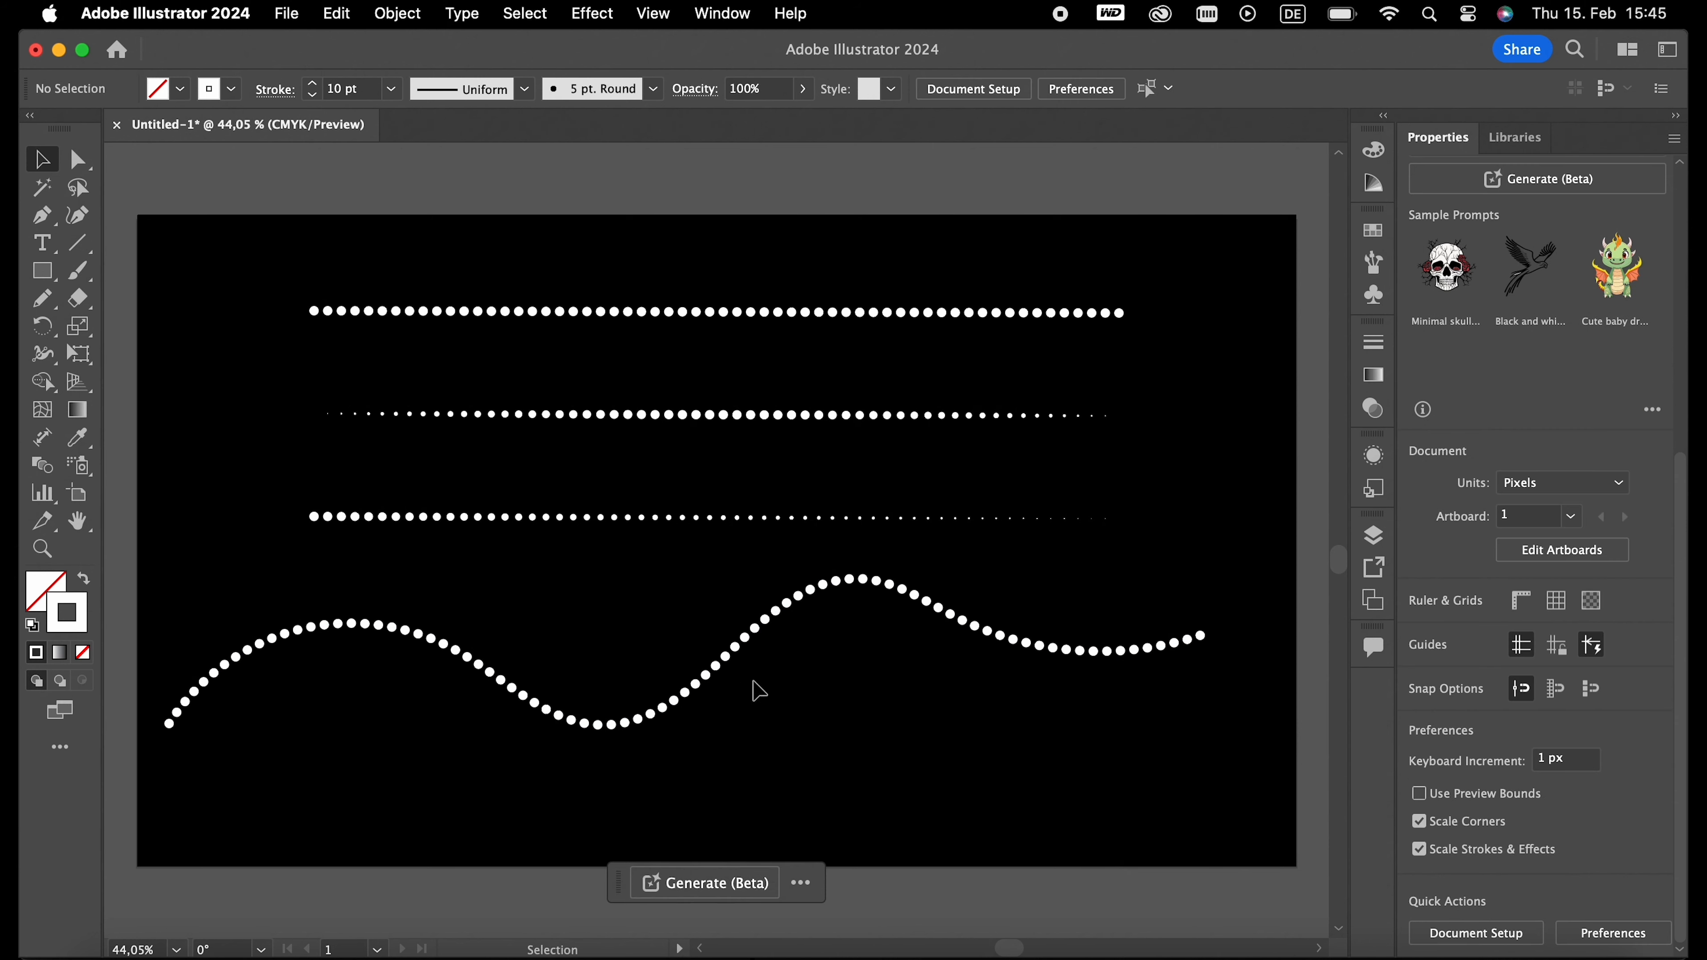
- Apply the elliptical width profile, tapered at both ends, to the wavy dotted curve and deselect it
{"action": "left_click", "coordinate": [733, 647]}
{"action": "left_click", "coordinate": [523, 94]}
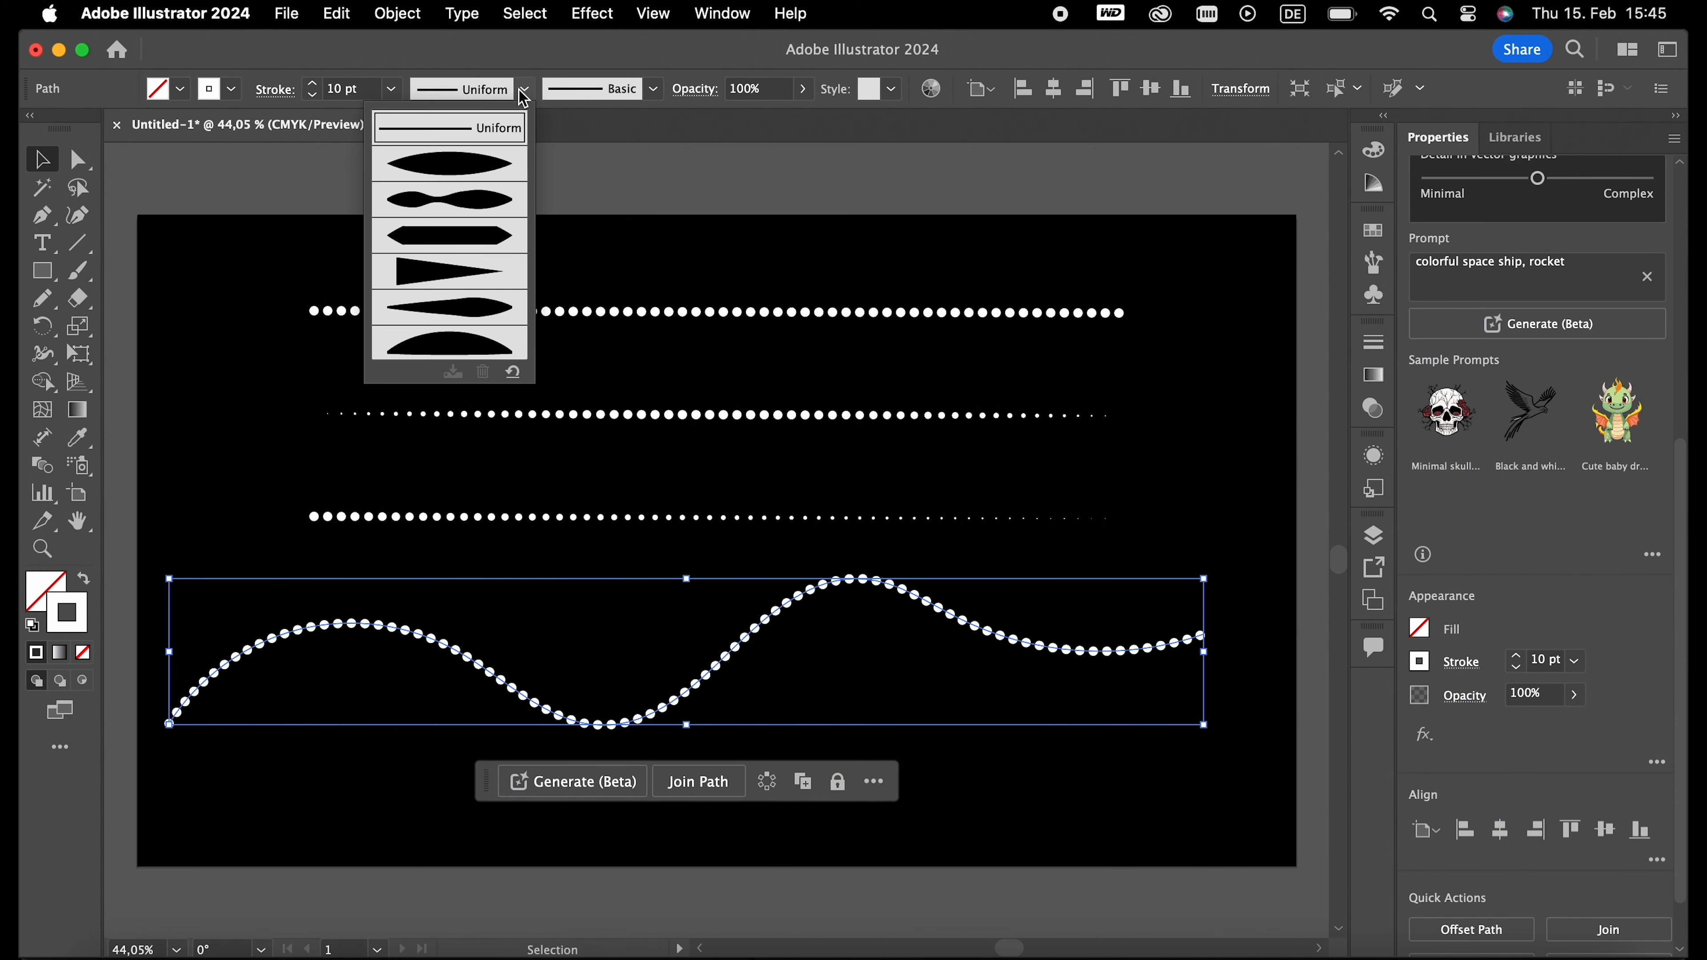
{"action": "left_click", "coordinate": [461, 163]}
{"action": "left_click", "coordinate": [277, 407]}
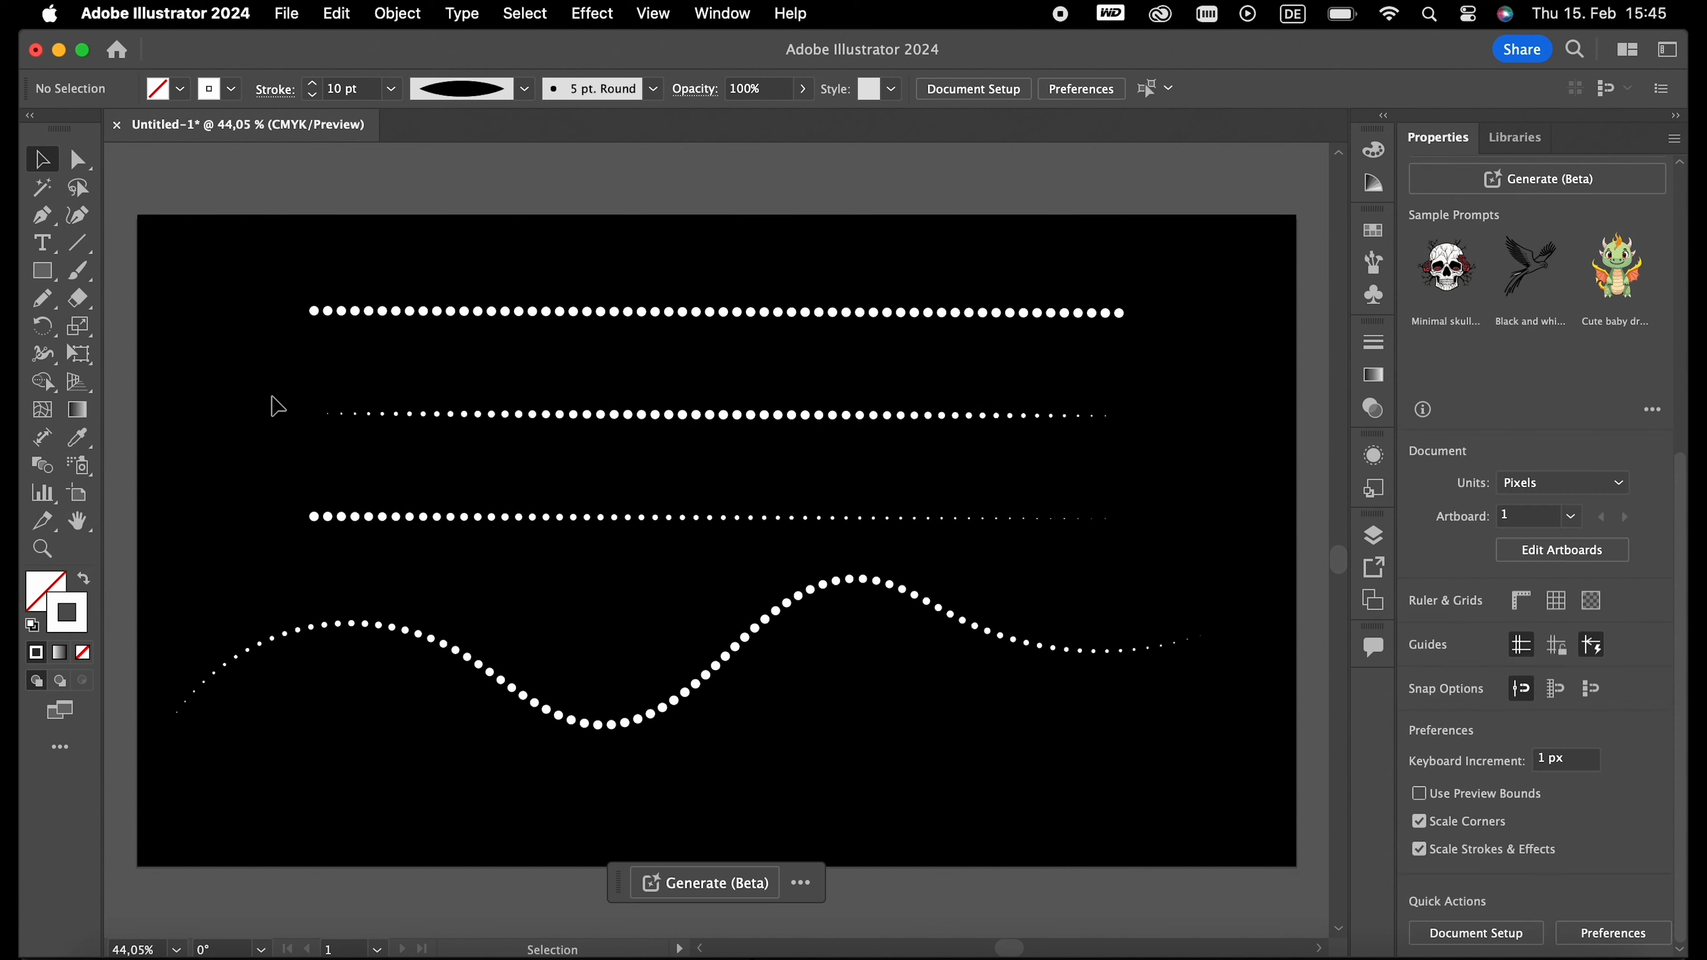
- Change the wavy dotted curve's width profile to the wedge shape and deselect the curve
{"action": "left_click", "coordinate": [529, 716]}
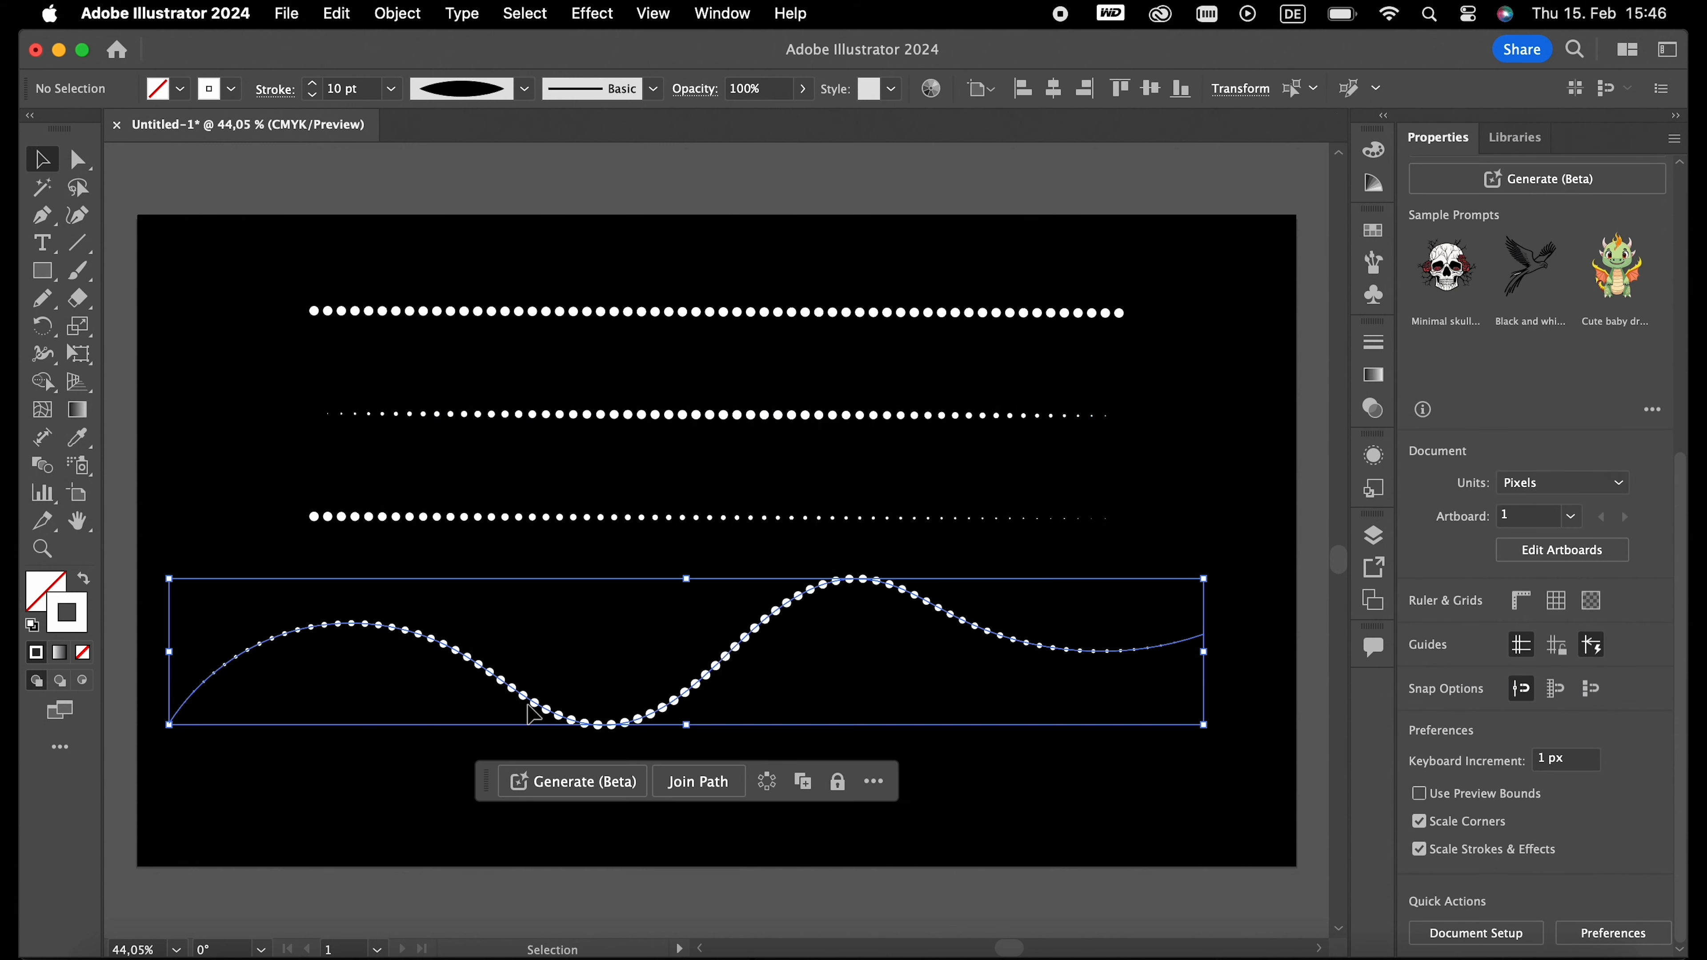
{"action": "left_click", "coordinate": [523, 89]}
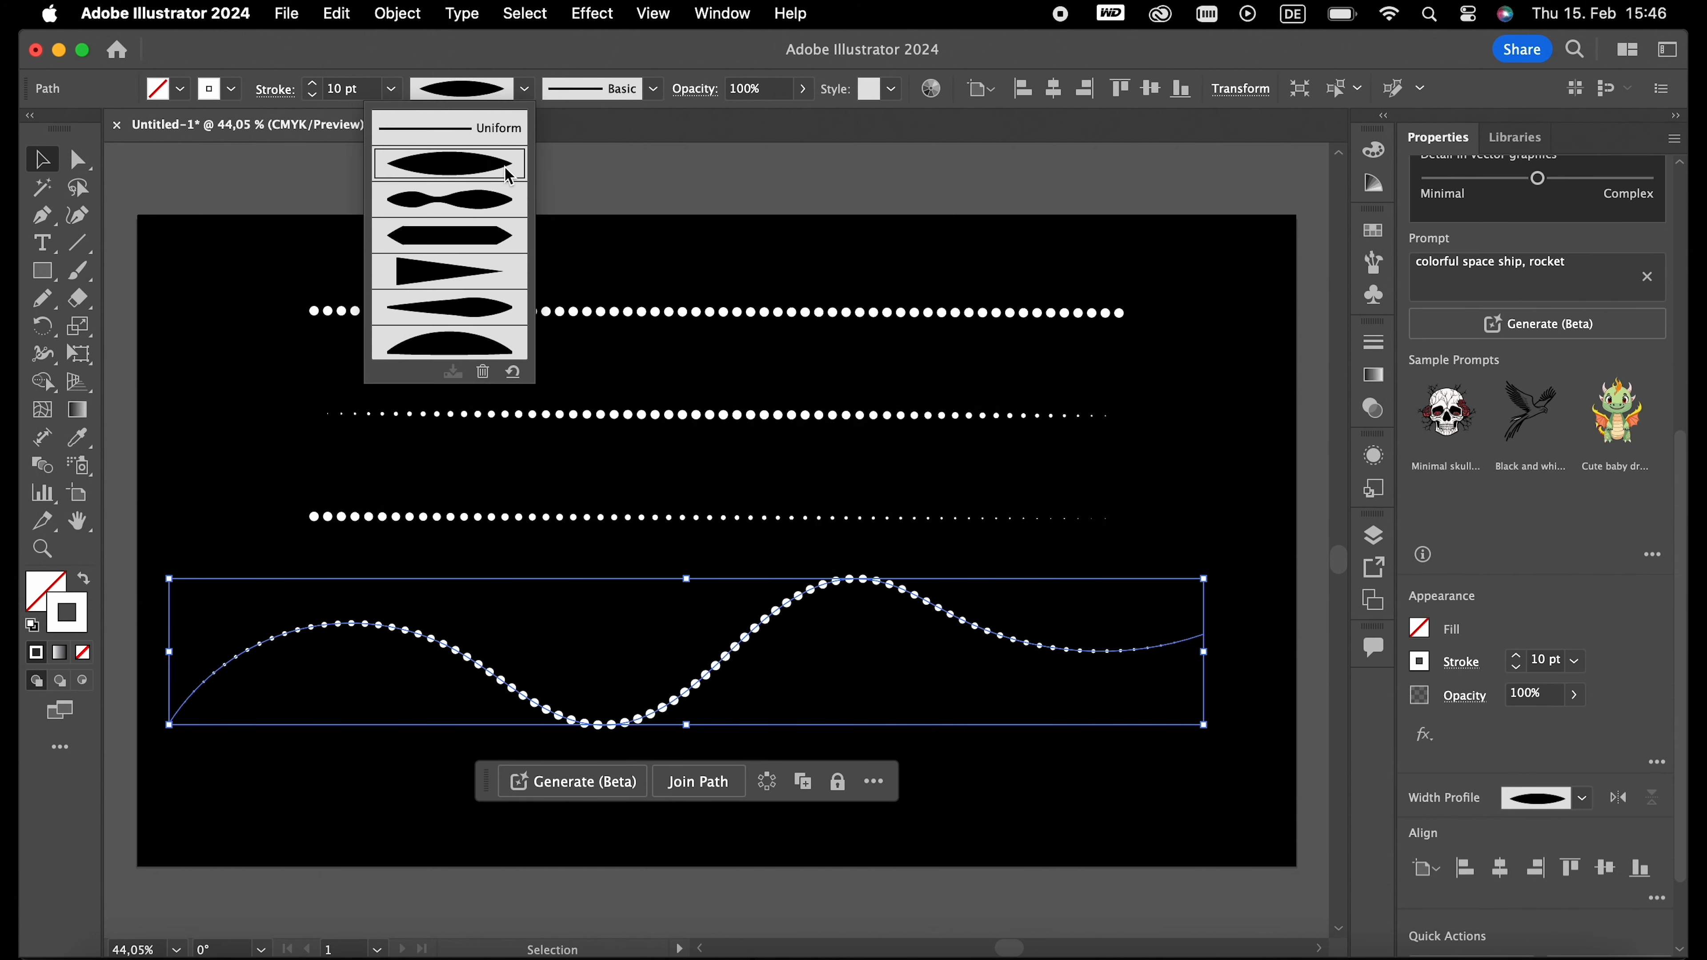
{"action": "left_click", "coordinate": [514, 304]}
{"action": "left_click", "coordinate": [205, 357]}
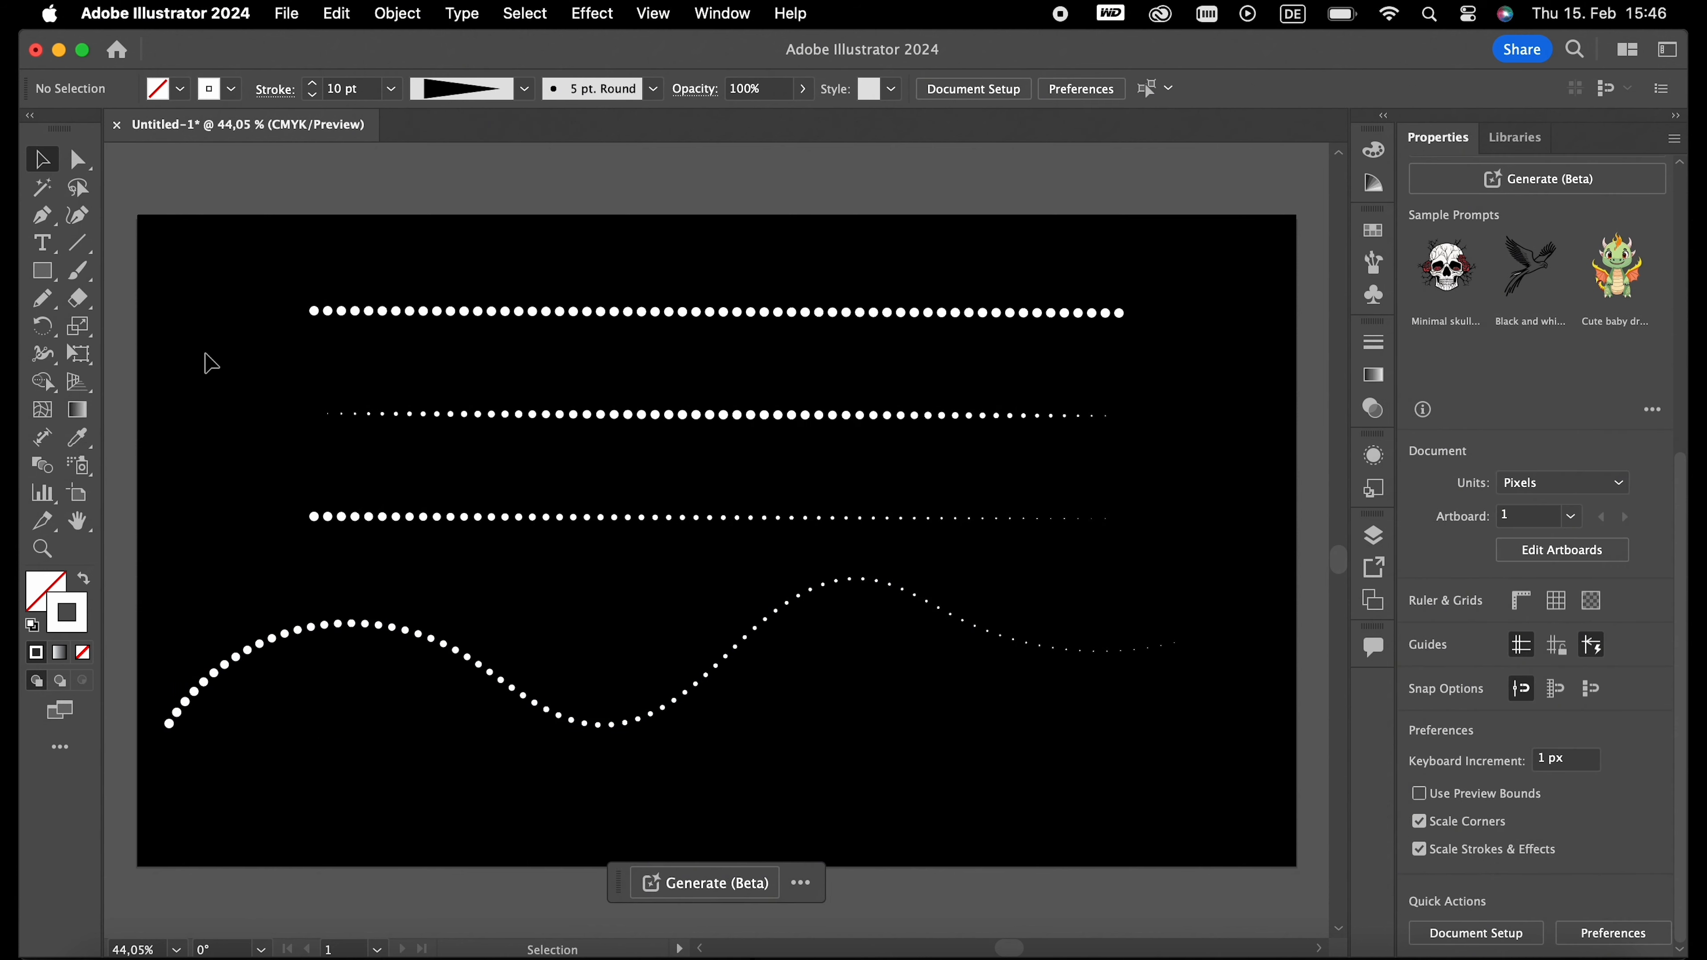
- Delete all three dotted lines and the wavy dotted curve from the artboard
{"action": "left_click", "coordinate": [464, 669]}
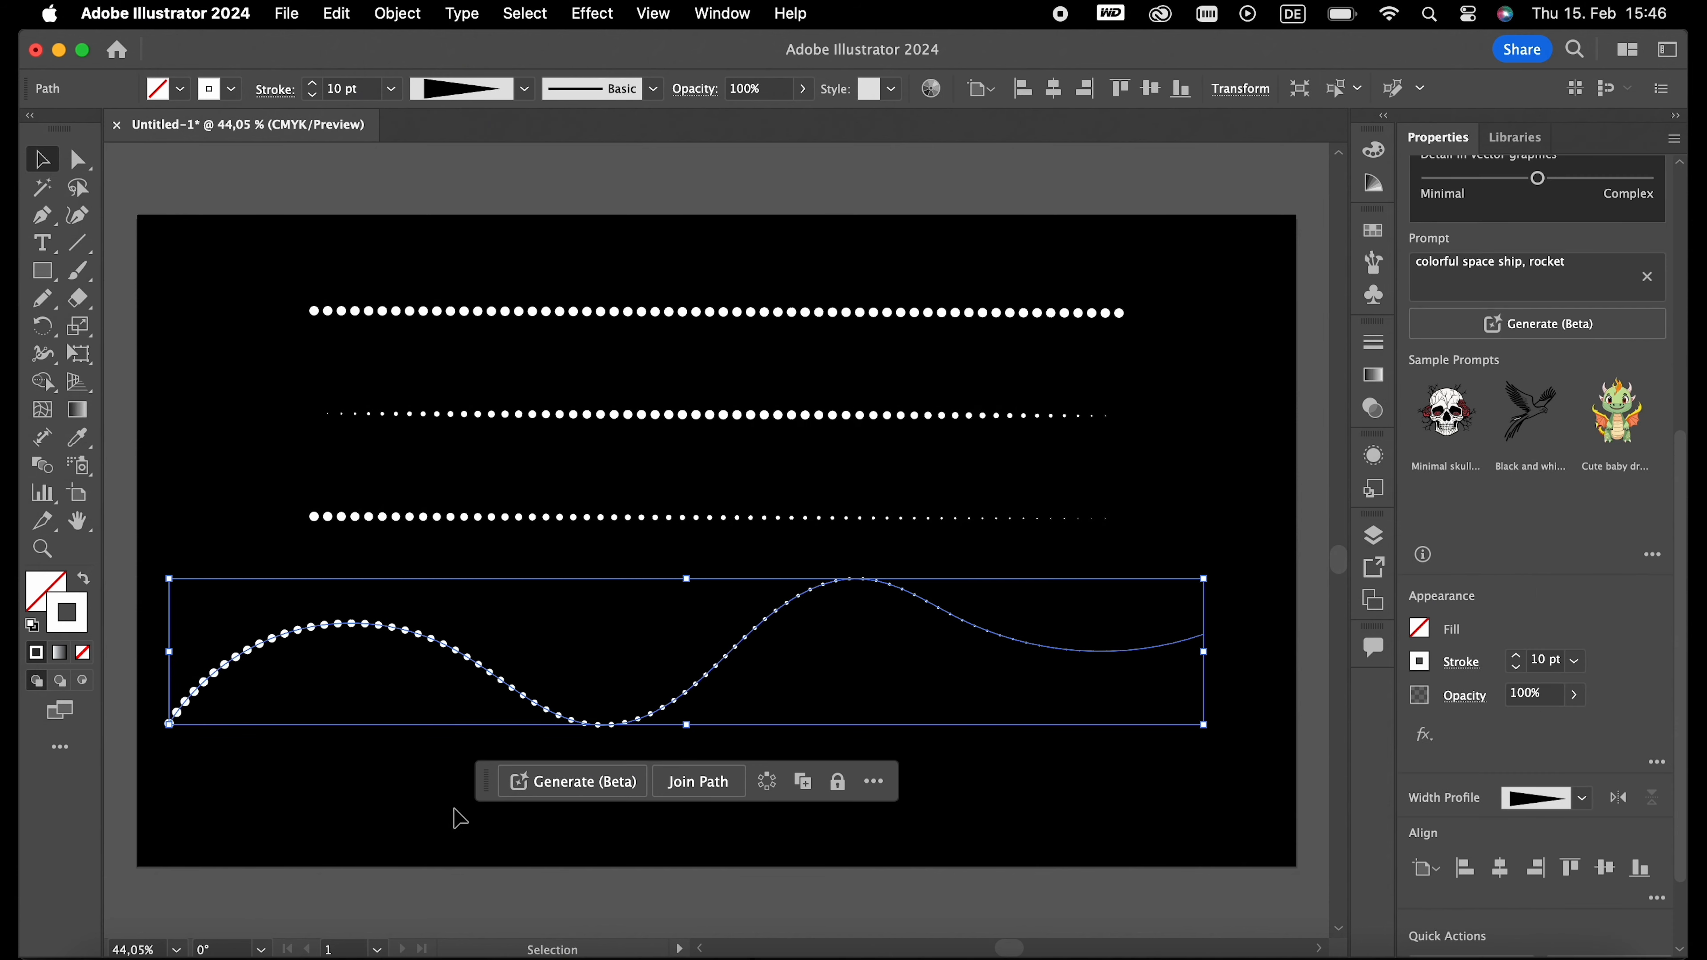
{"action": "left_click_drag", "start_coordinate": [449, 602], "coordinate": [449, 294]}
{"action": "key", "text": "Delete"}
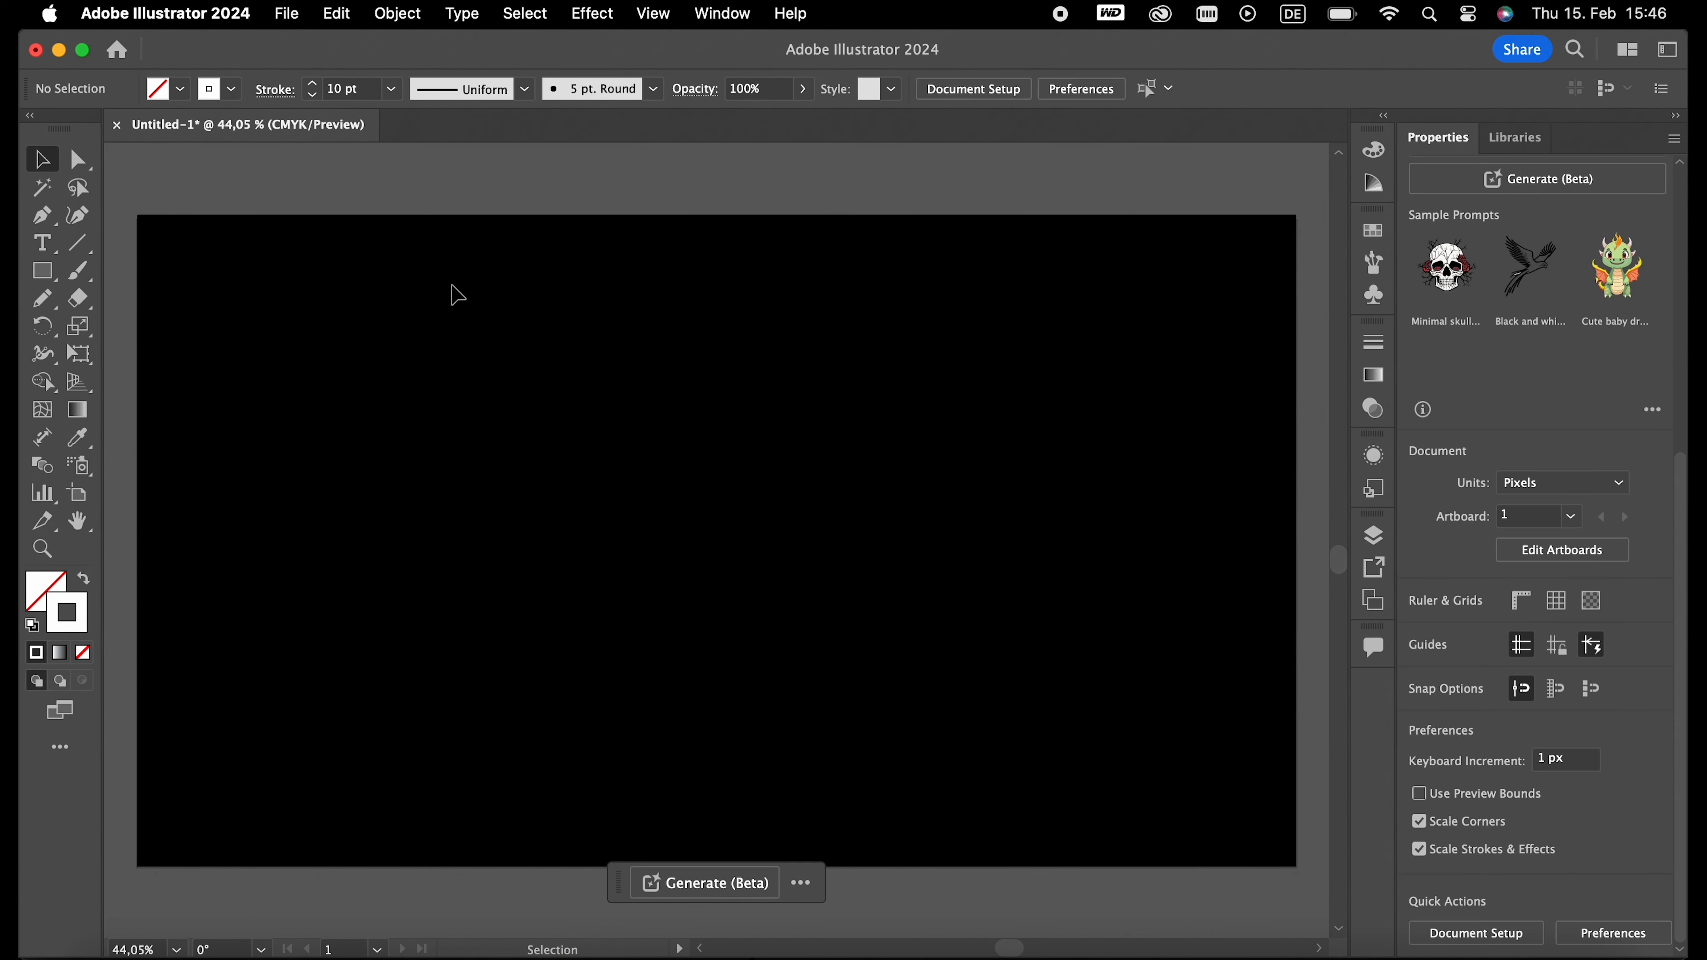
- Draw a dotted square about 485 px wide and centre it horizontally and vertically on the artboard
{"action": "left_click", "coordinate": [44, 271]}
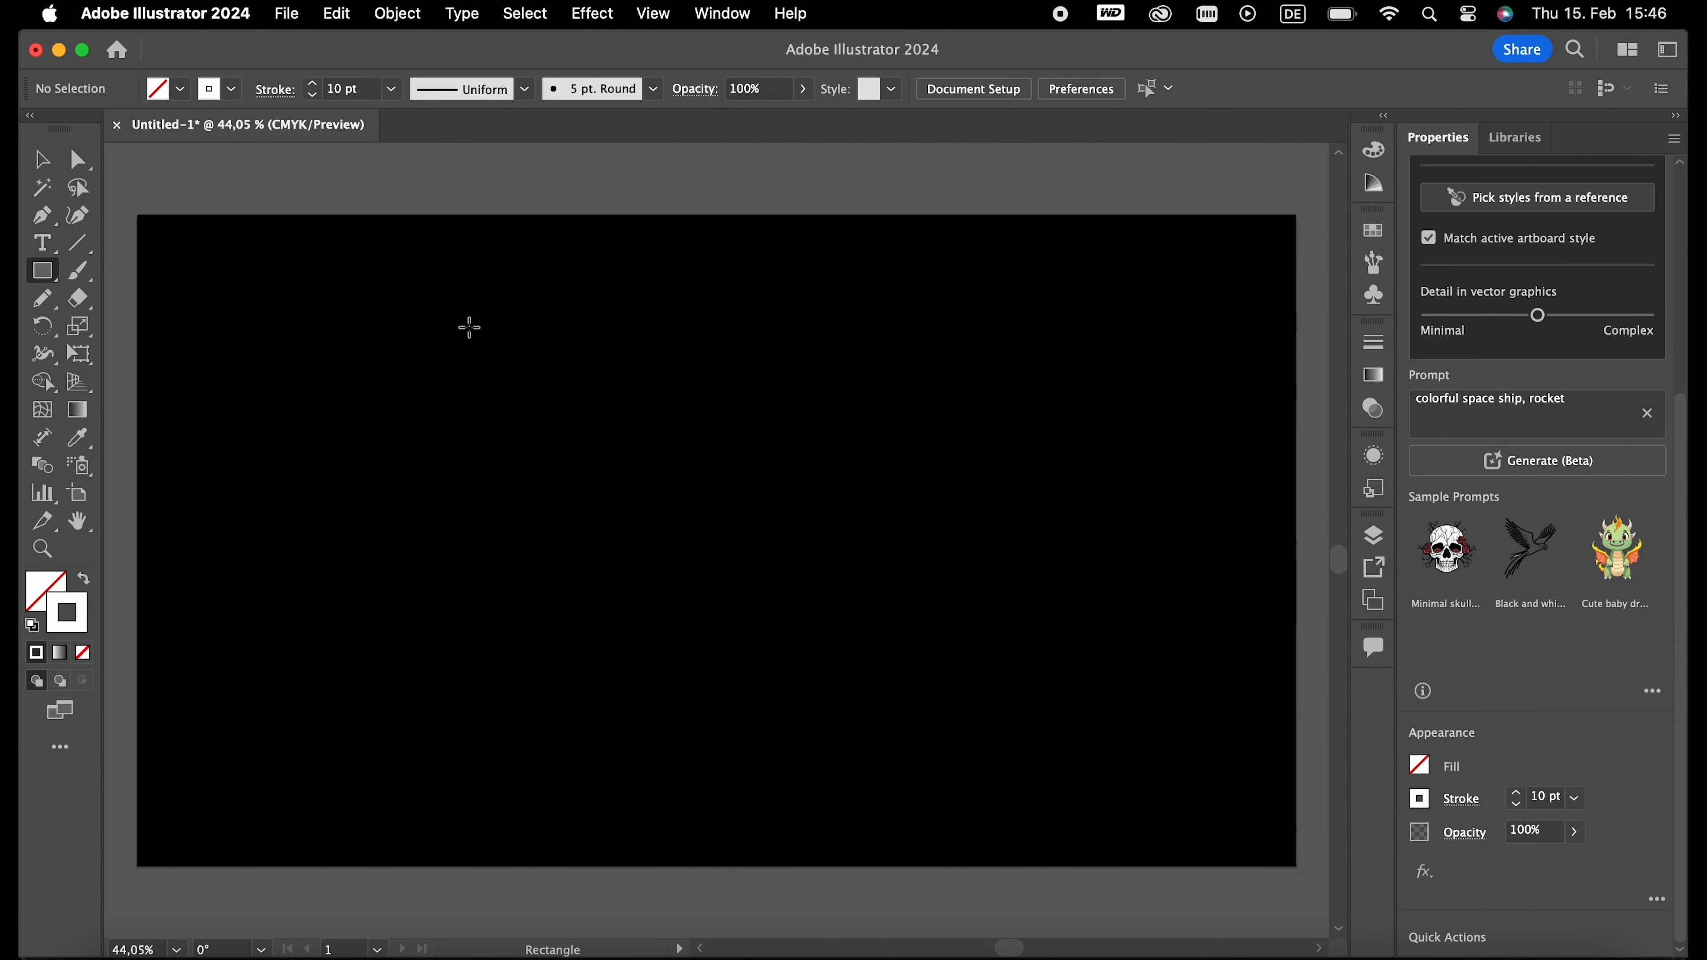
{"action": "left_click_drag", "start_coordinate": [441, 331], "coordinate": [879, 643]}
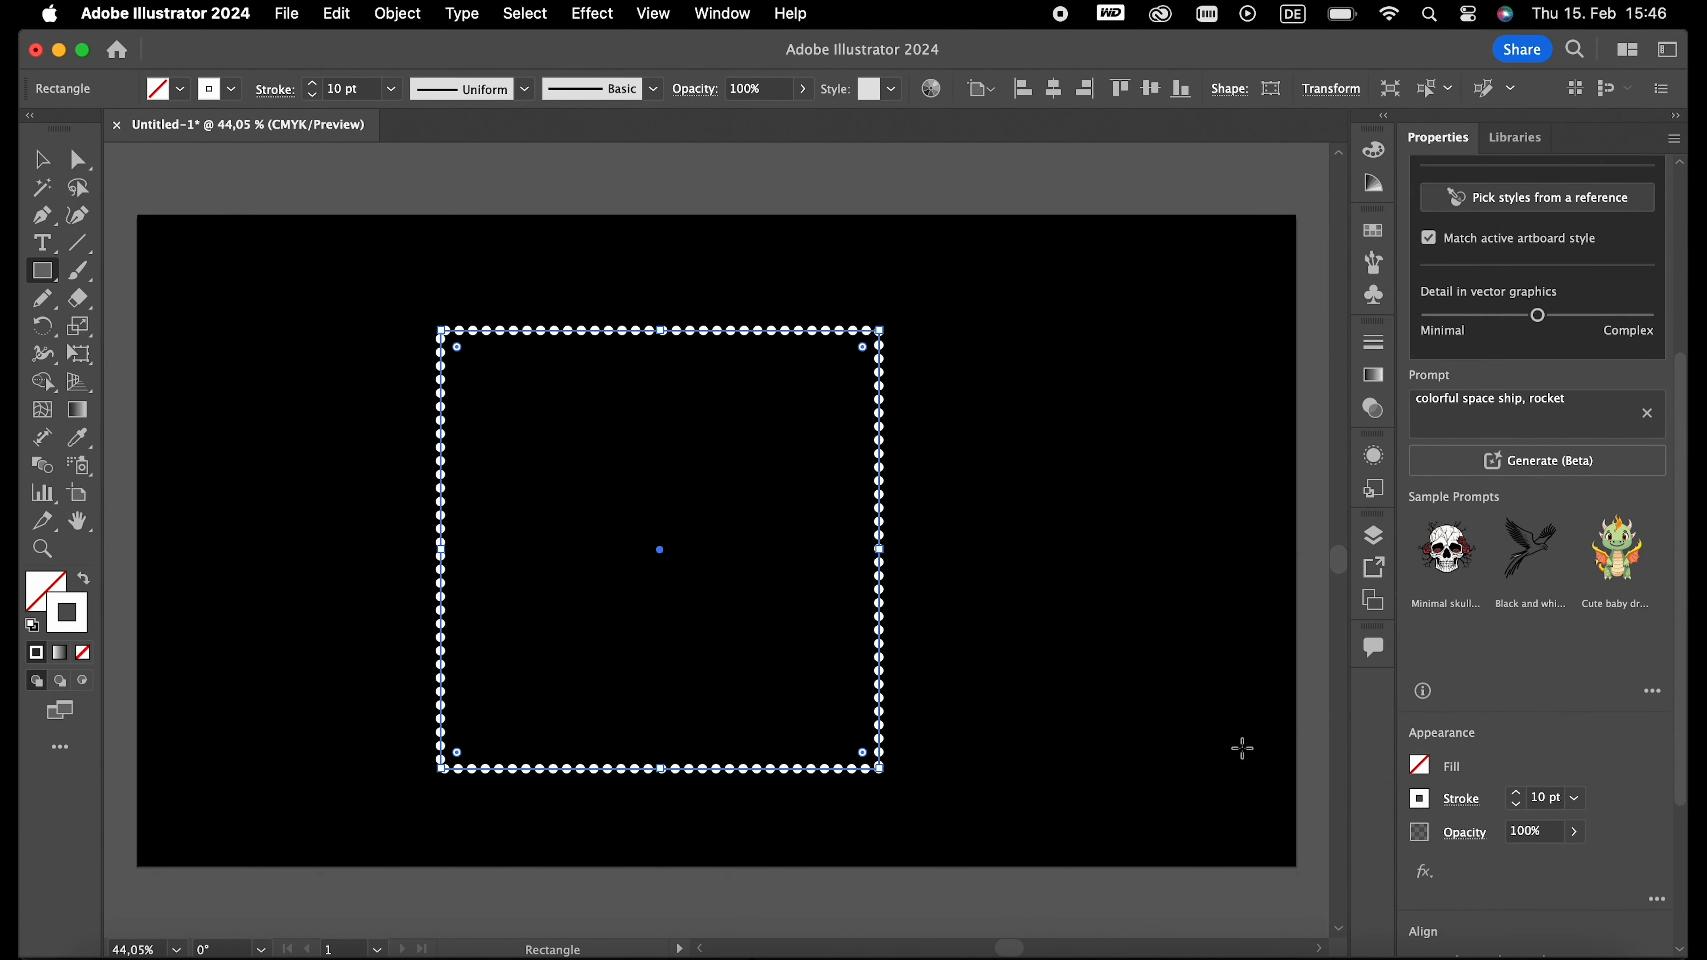
{"action": "scroll", "coordinate": [1482, 855], "scroll_direction": "down", "scroll_amount": 3}
{"action": "left_click", "coordinate": [1500, 726]}
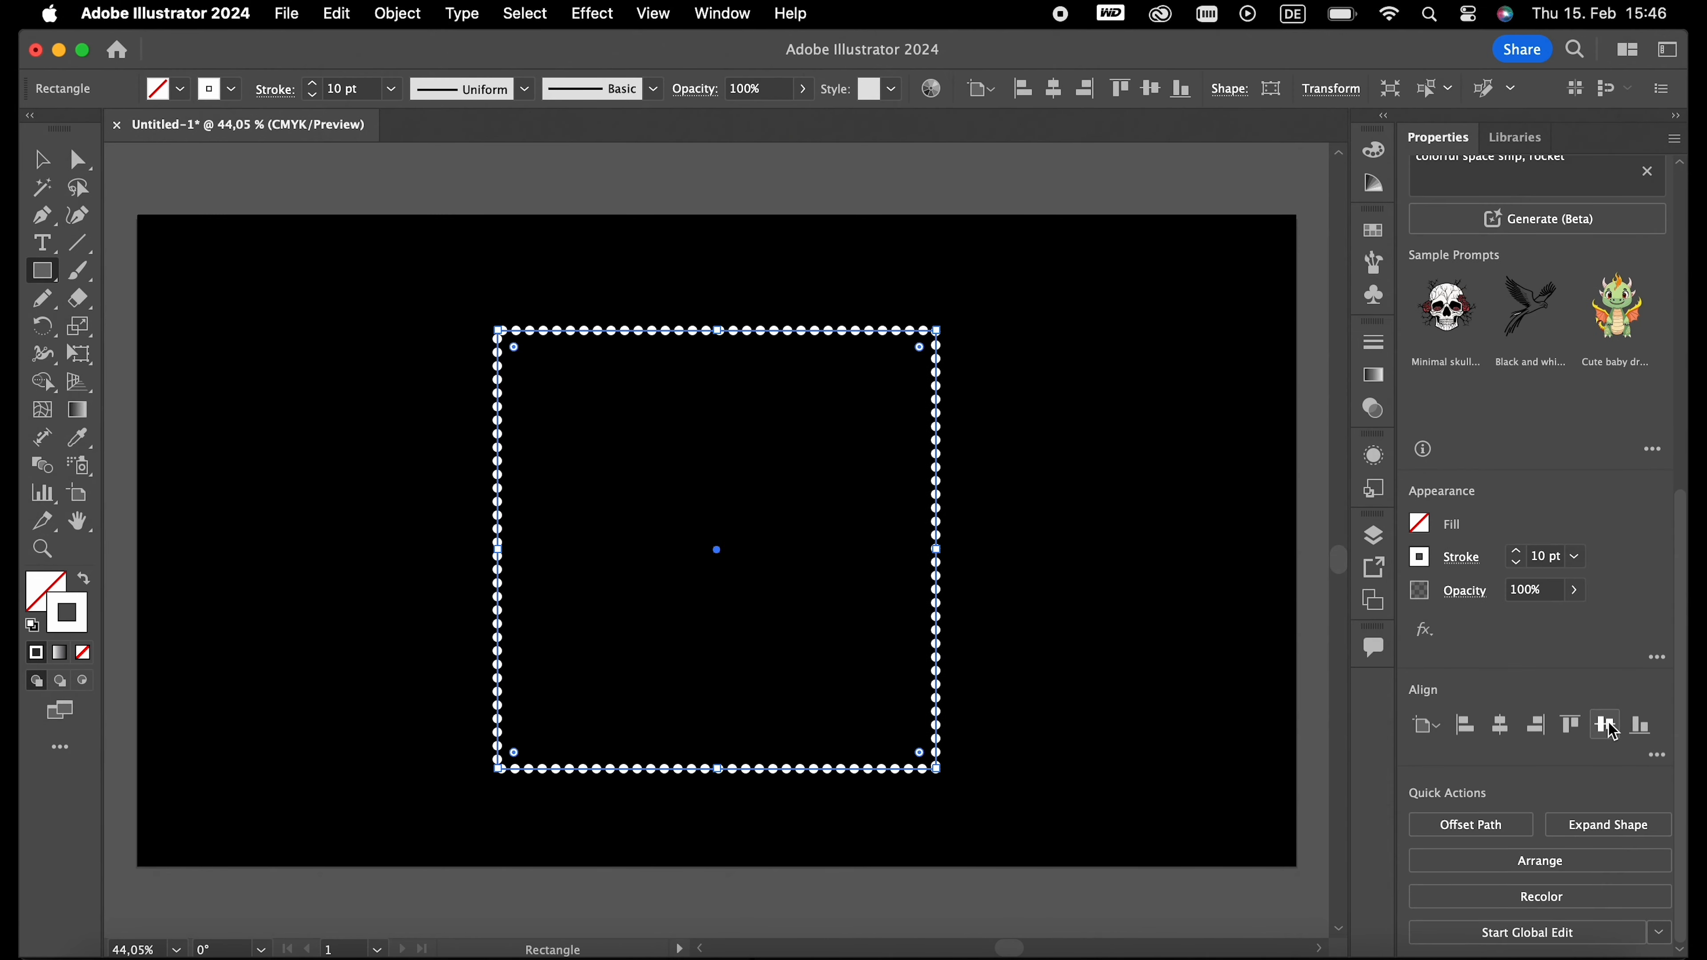
{"action": "left_click", "coordinate": [1605, 725]}
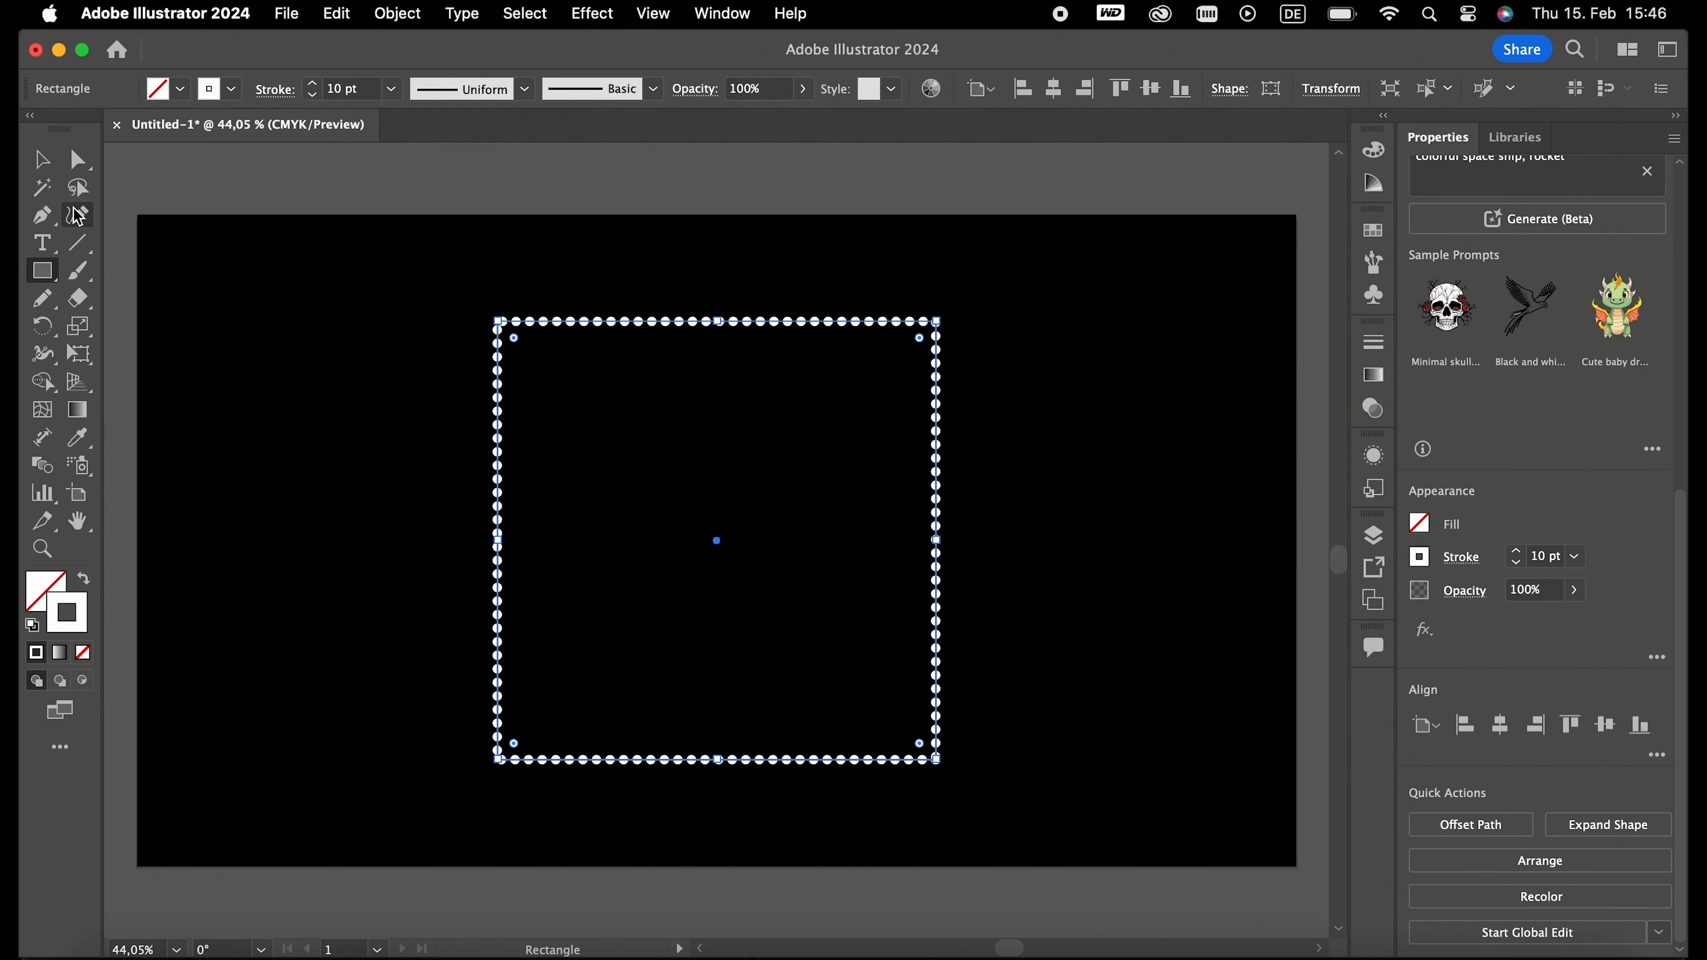
- Create a concentric copy of the square scaled down to about one fifth of its size, and deselect it
{"action": "key", "text": "v"}
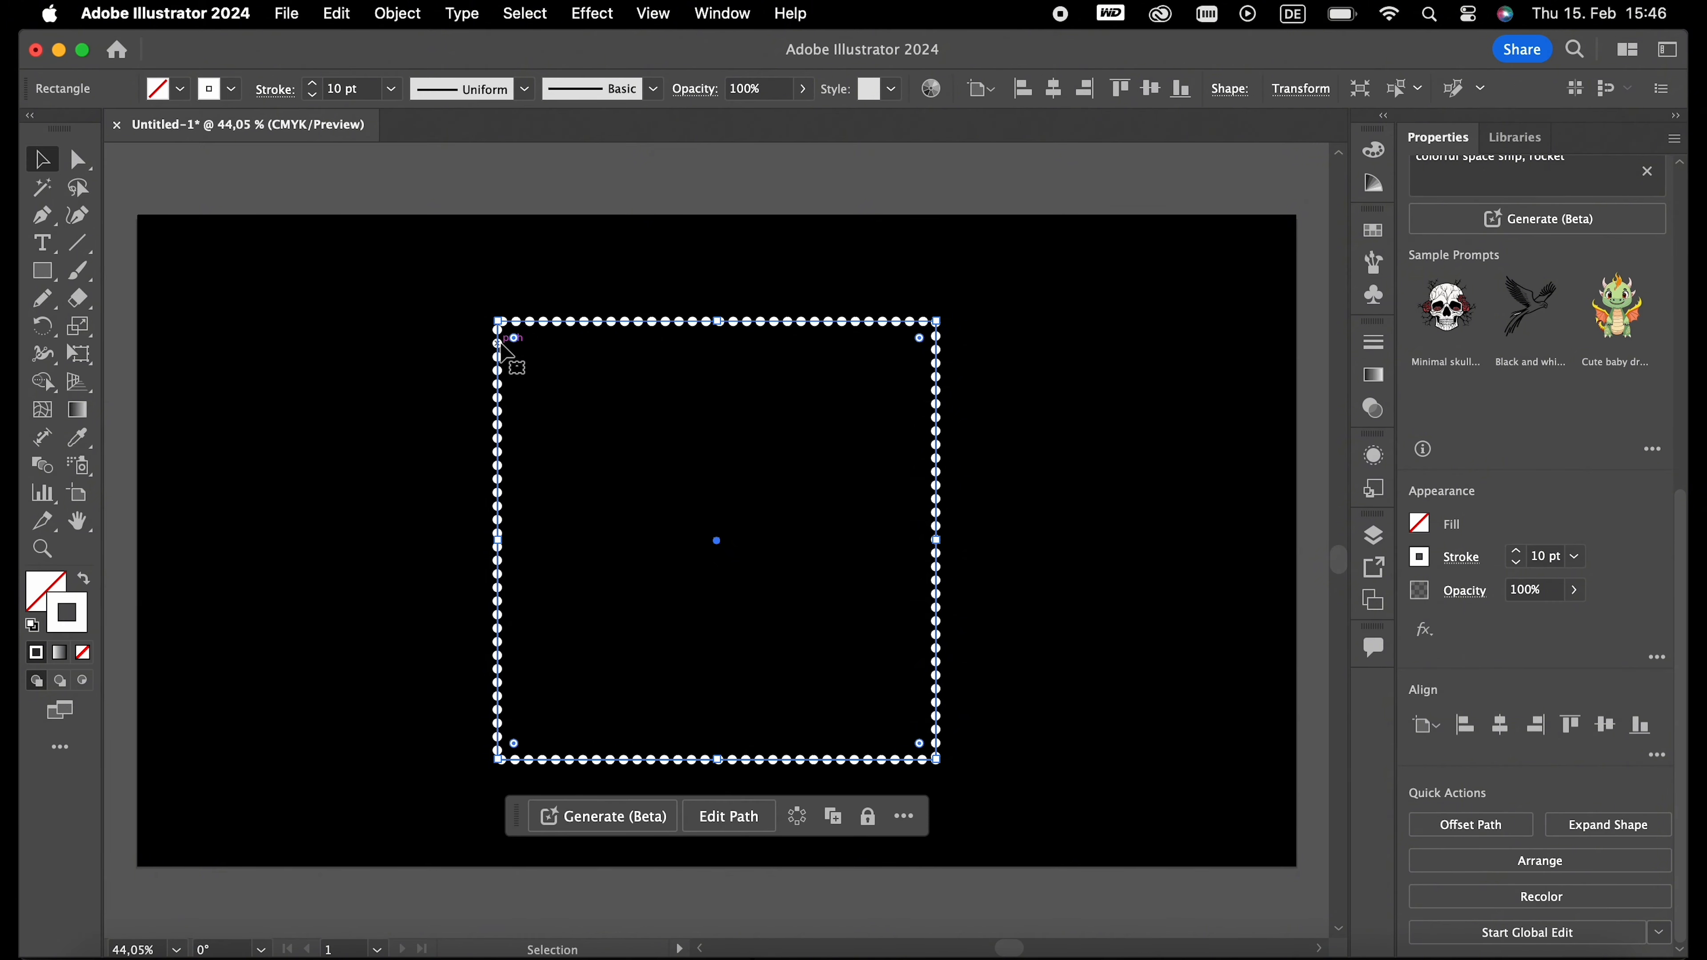
{"action": "key", "text": "a"}
{"action": "key", "text": "v"}
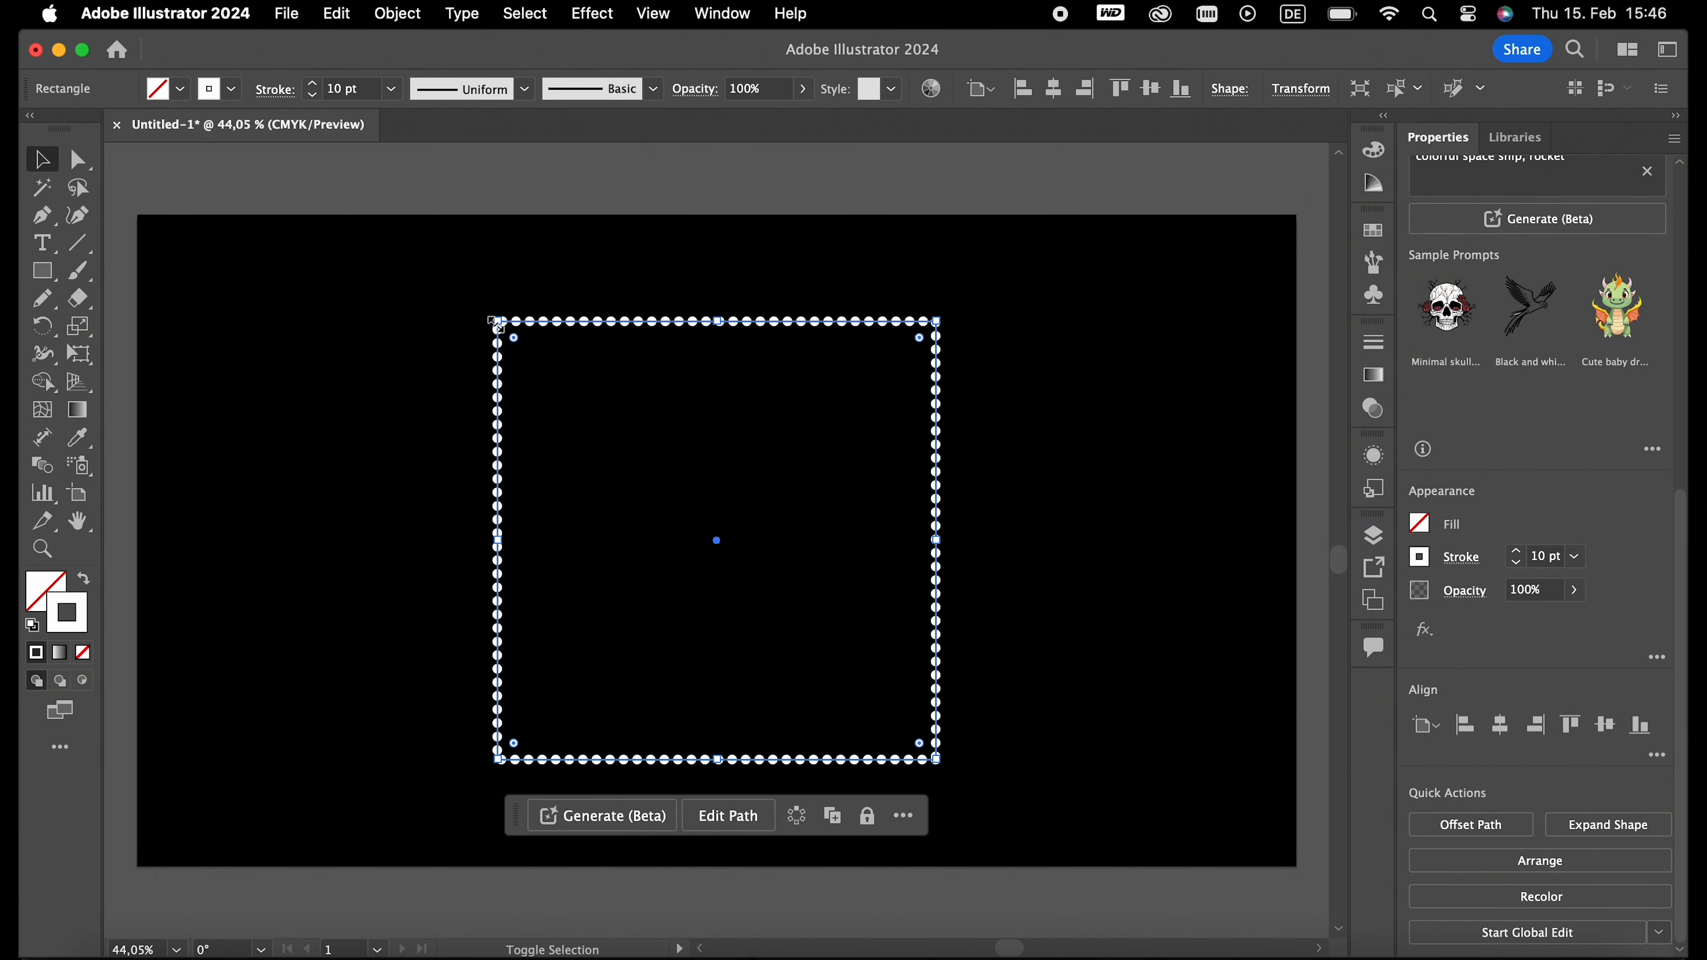
{"action": "mouse_move", "coordinate": [498, 325]}
{"action": "left_mouse_down"}
{"action": "mouse_move", "coordinate": [783, 597]}
{"action": "mouse_move", "coordinate": [876, 712]}
{"action": "mouse_move", "coordinate": [710, 568]}
{"action": "mouse_move", "coordinate": [716, 543]}
{"action": "left_mouse_up"}
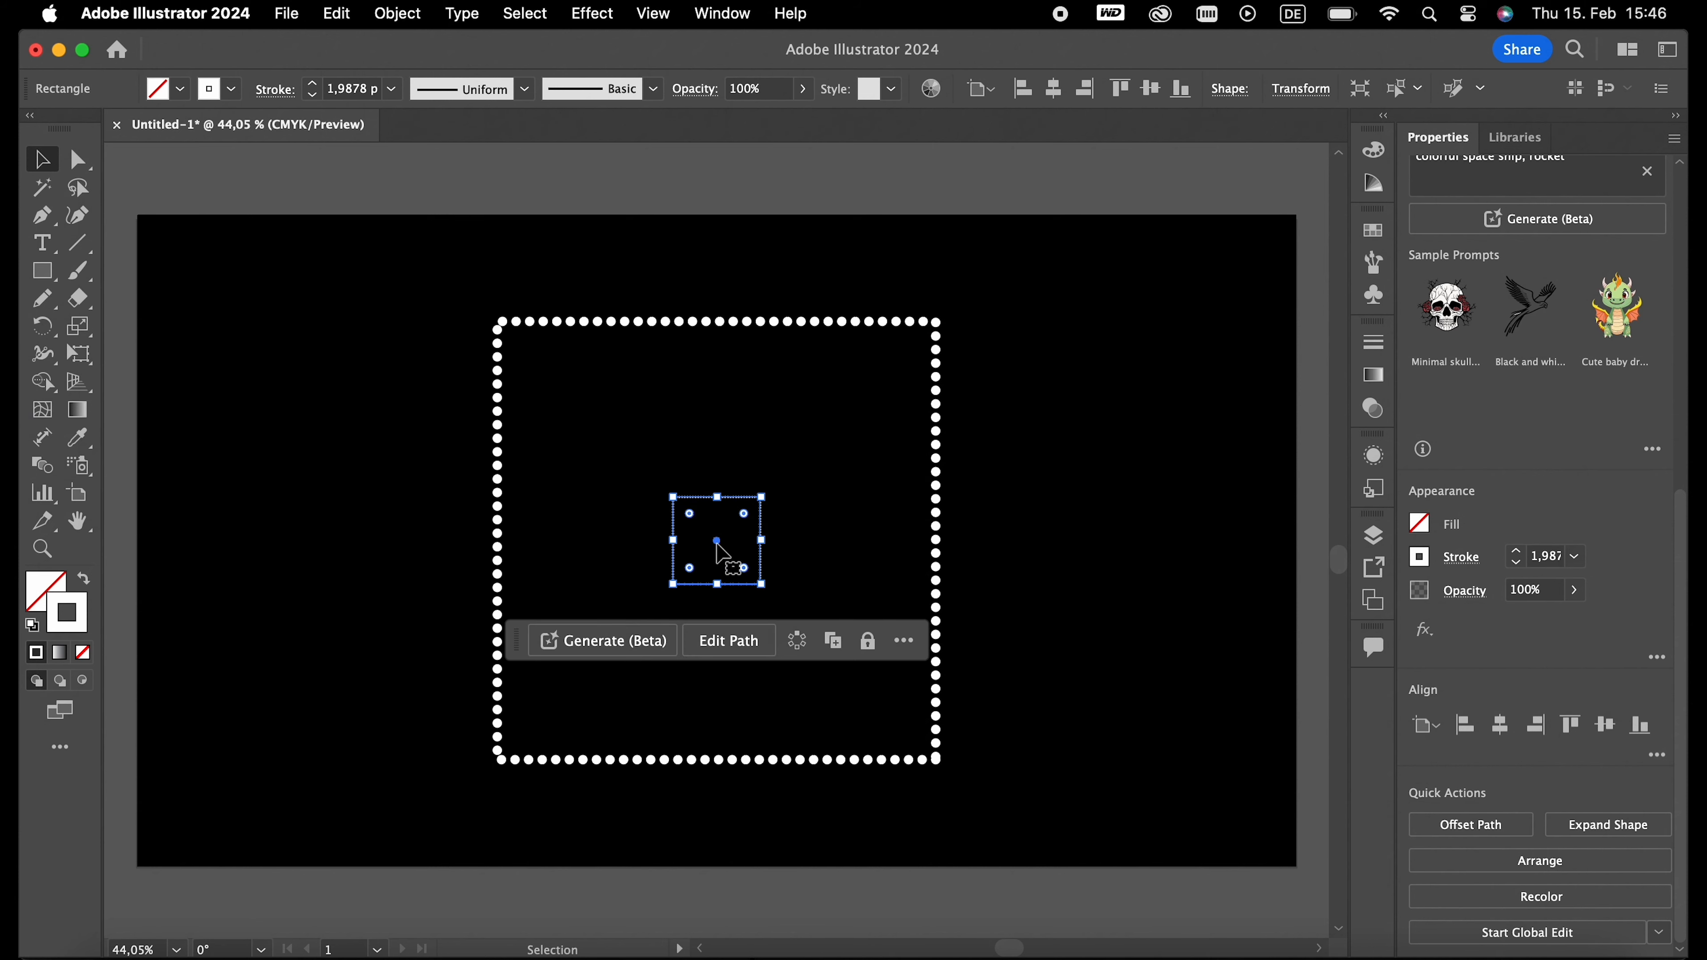
{"action": "left_click", "coordinate": [385, 437]}
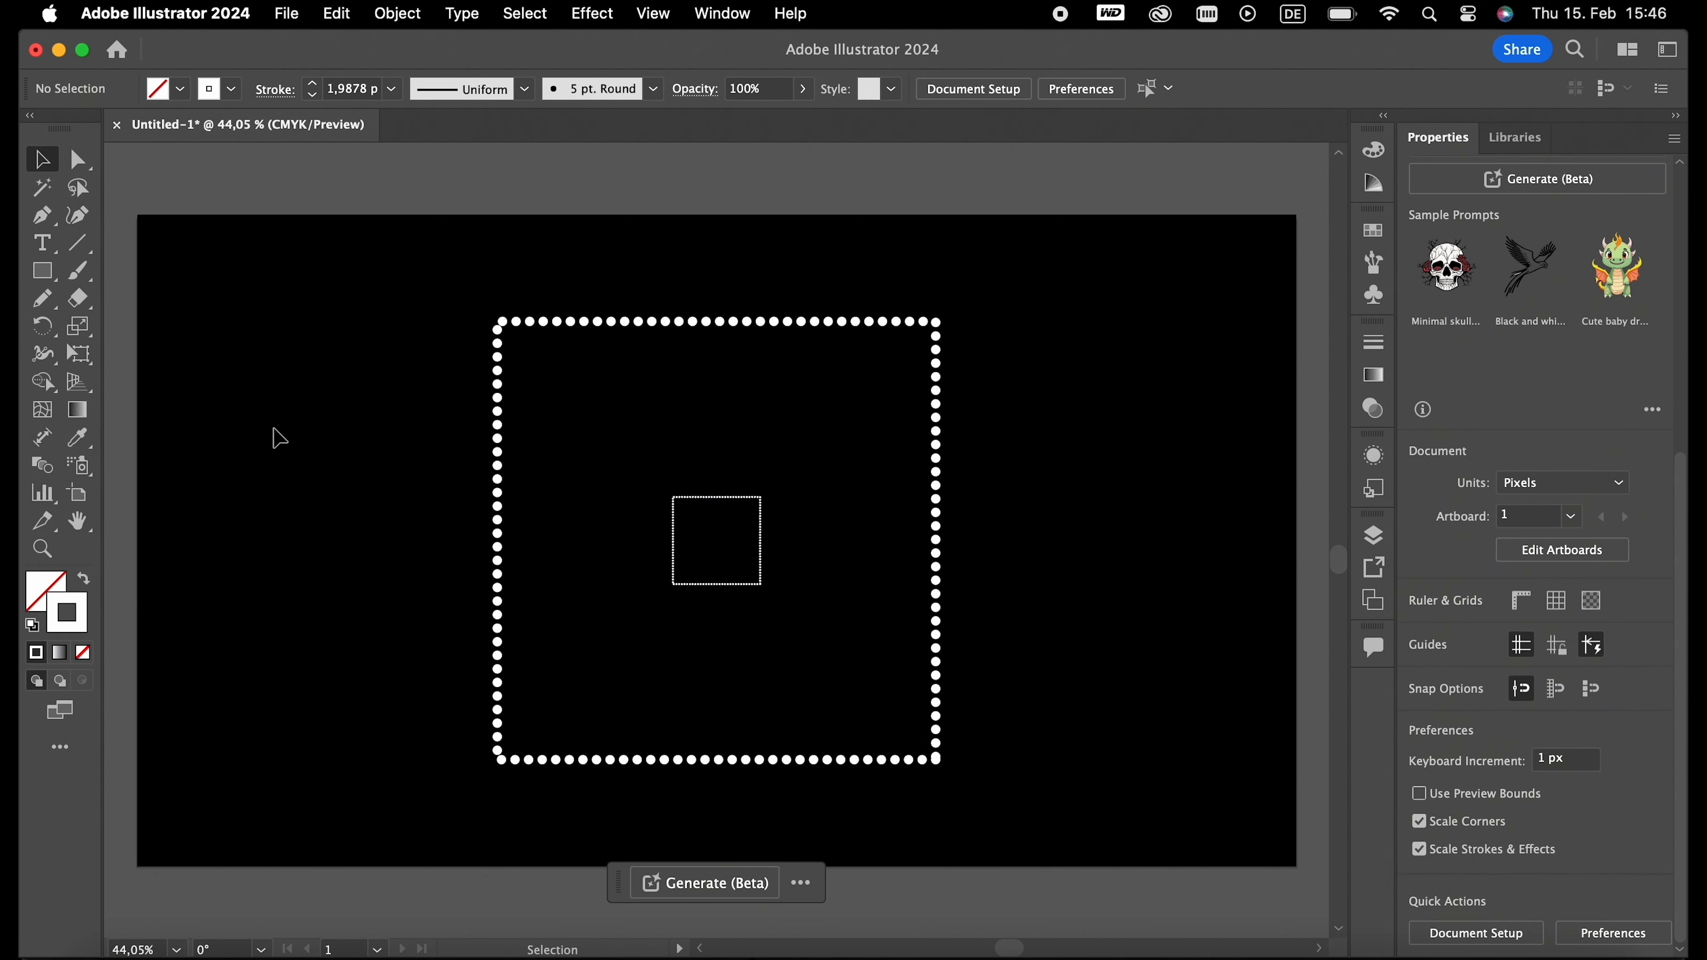
- Blend the large dotted square with the small inner square
{"action": "left_click", "coordinate": [42, 465]}
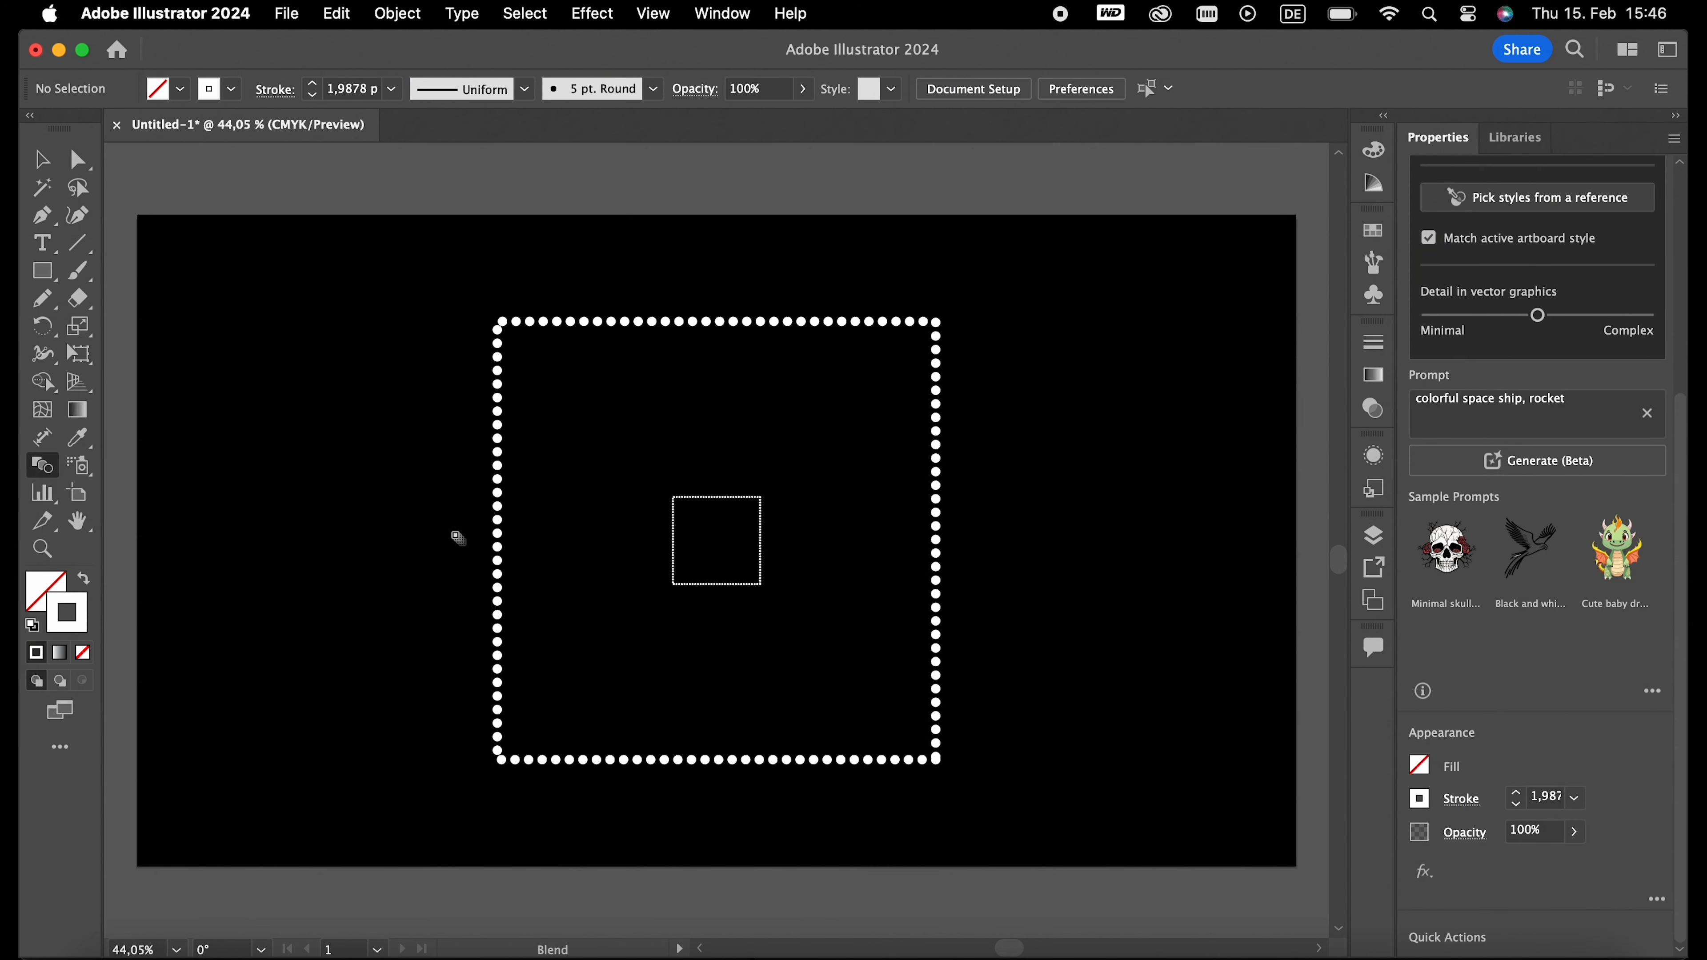
{"action": "left_click", "coordinate": [497, 538]}
{"action": "left_click", "coordinate": [674, 540]}
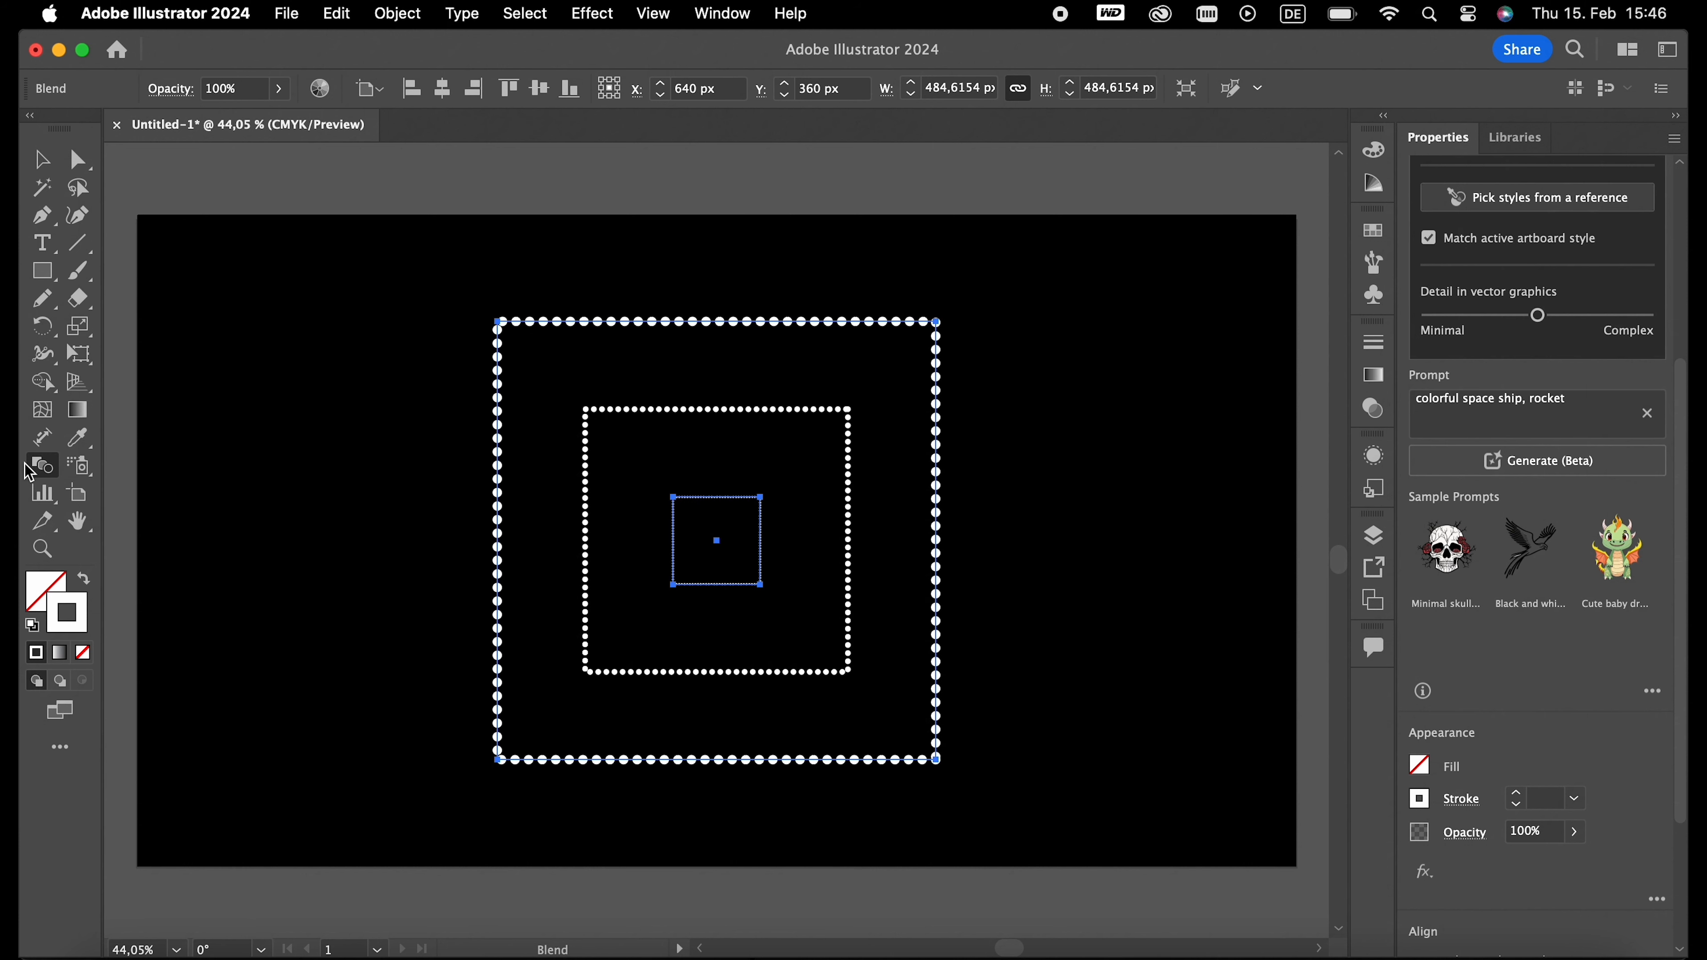
- Set the blend's spacing to Specified Steps with 15 steps
{"action": "double_click", "coordinate": [37, 467]}
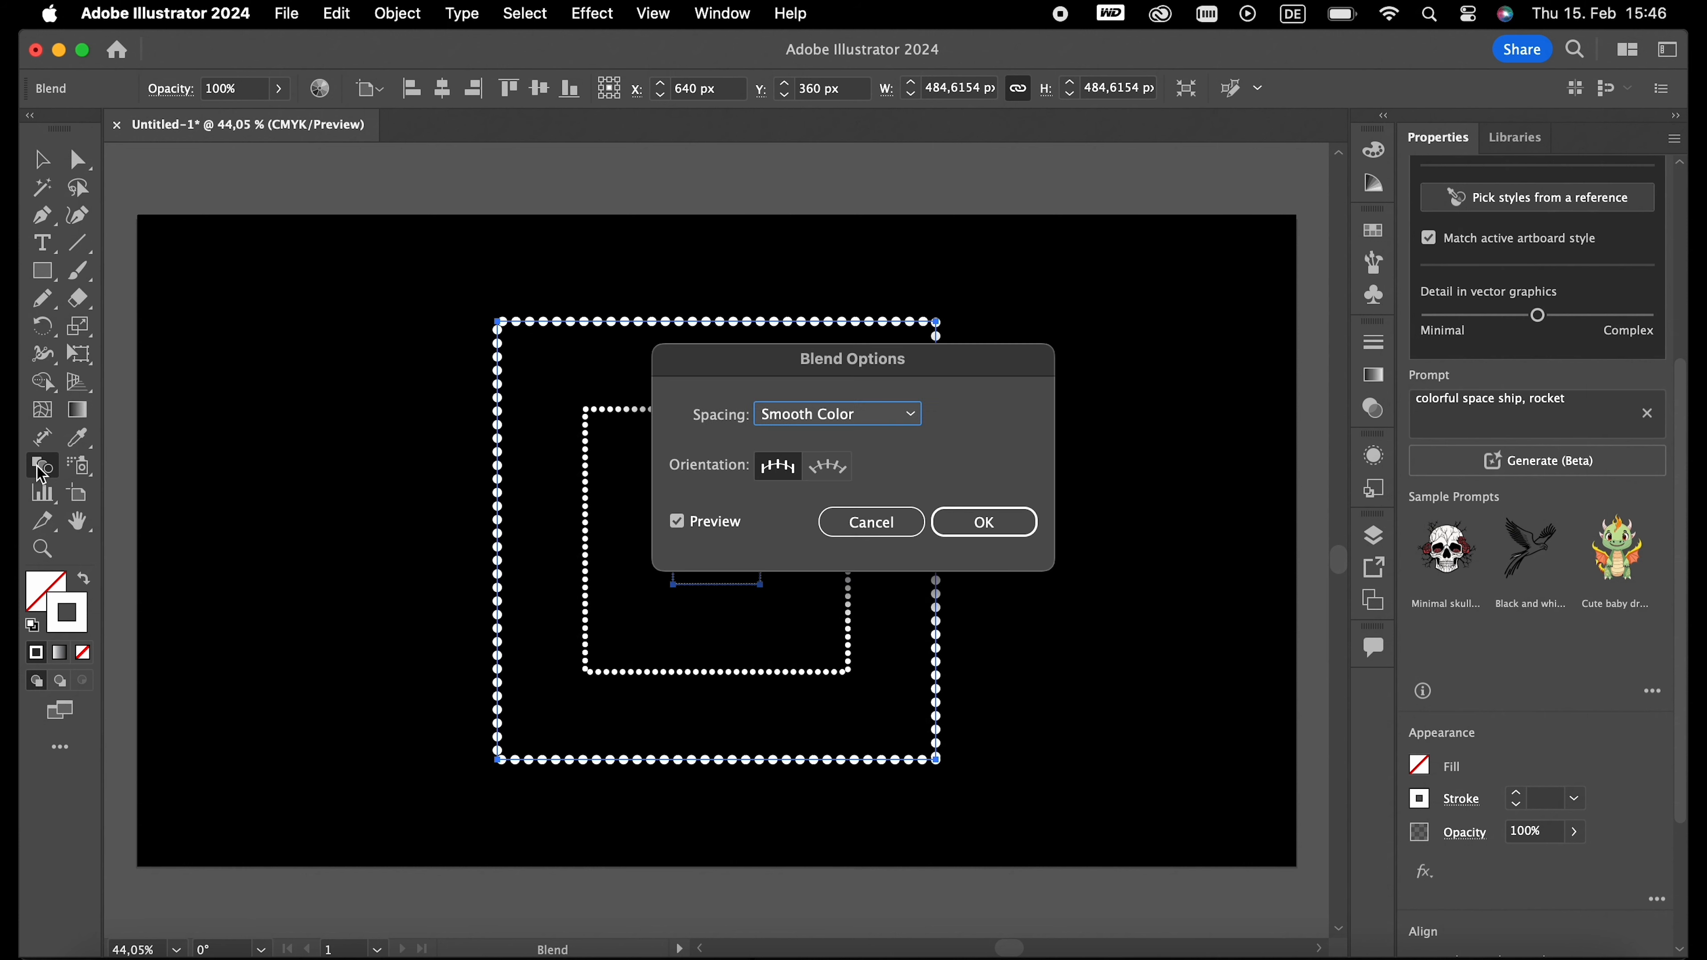
{"action": "left_click", "coordinate": [891, 432]}
{"action": "left_click", "coordinate": [872, 471]}
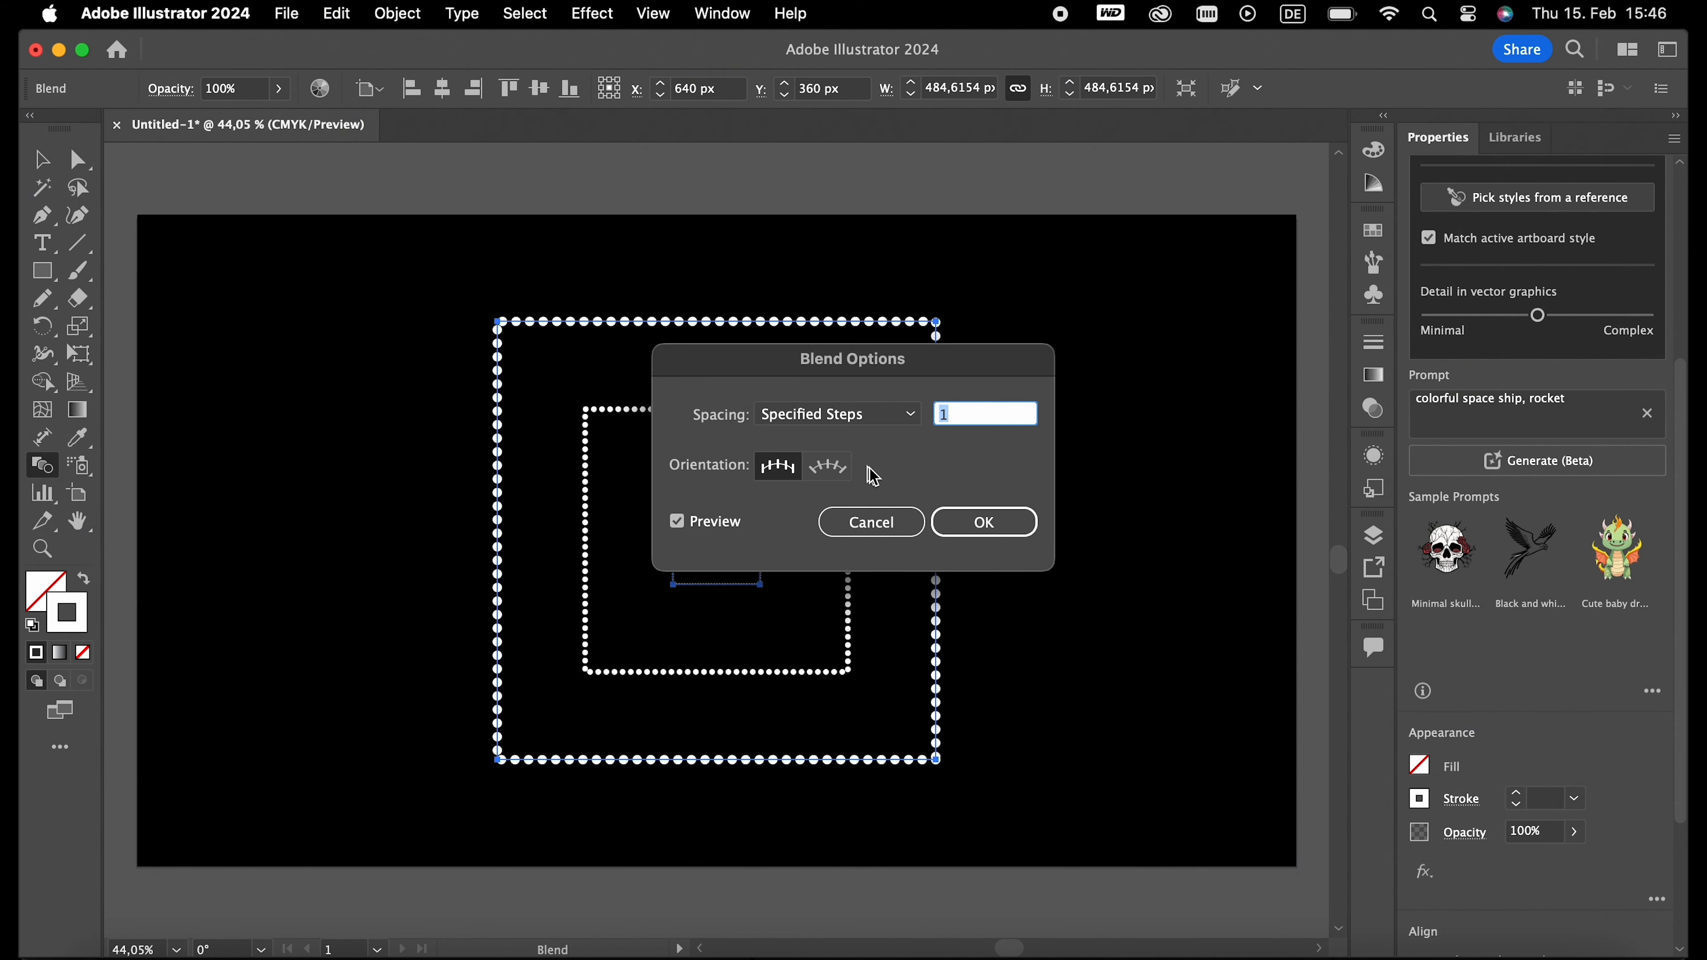
{"action": "key", "text": "Up"}
{"action": "key", "text": "Up"}
{"action": "key", "text": "Up"}
{"action": "key", "text": "Up"}
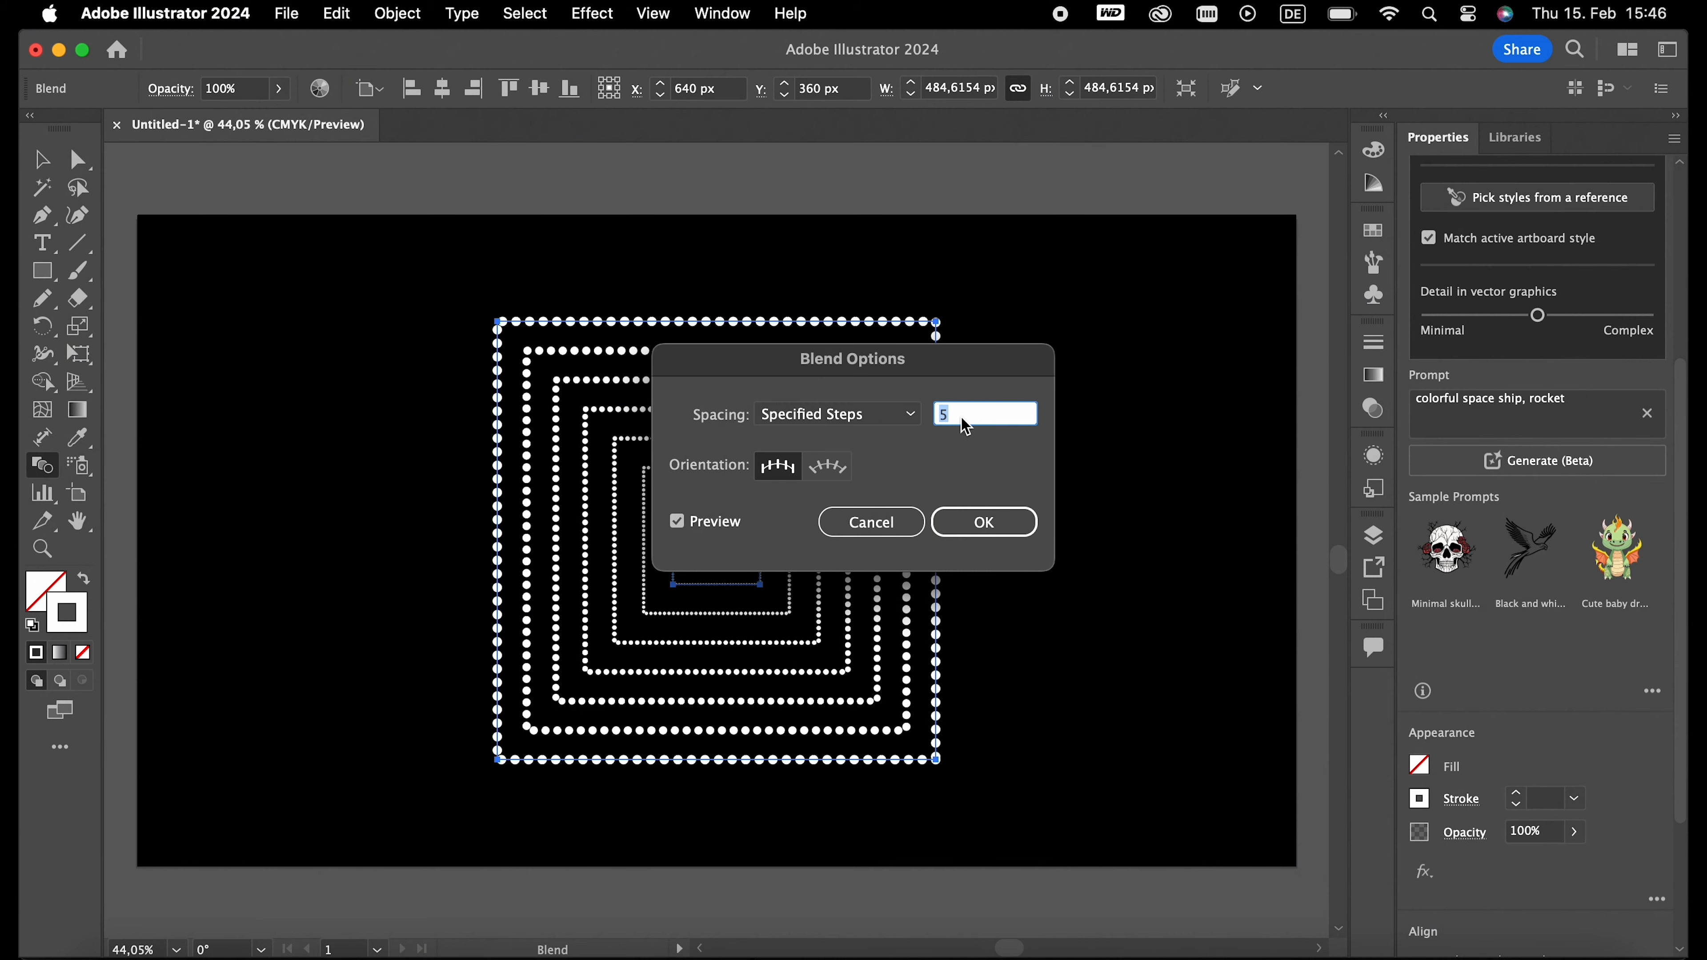
{"action": "key", "text": "Up"}
{"action": "key", "text": "Up"}
{"action": "key", "text": "Up"}
{"action": "key", "text": "Up"}
{"action": "key", "text": "Up"}
{"action": "key", "text": "Up"}
{"action": "key", "text": "Up"}
{"action": "key", "text": "Up"}
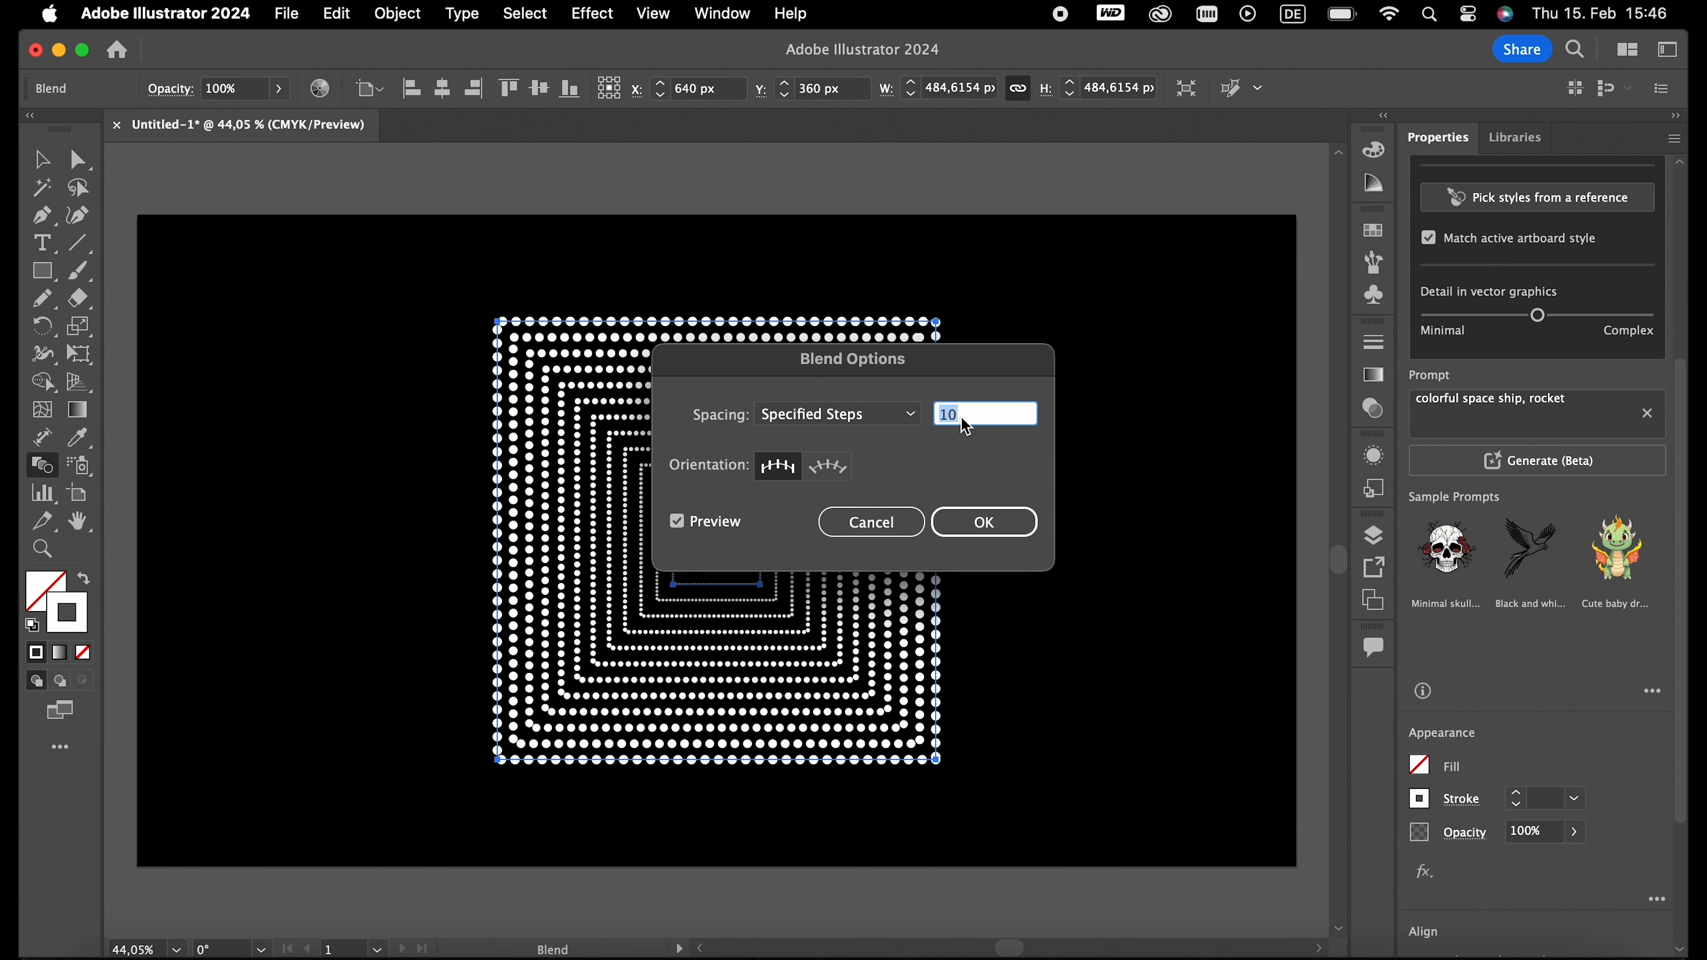
{"action": "key", "text": "Up"}
{"action": "key", "text": "Up"}
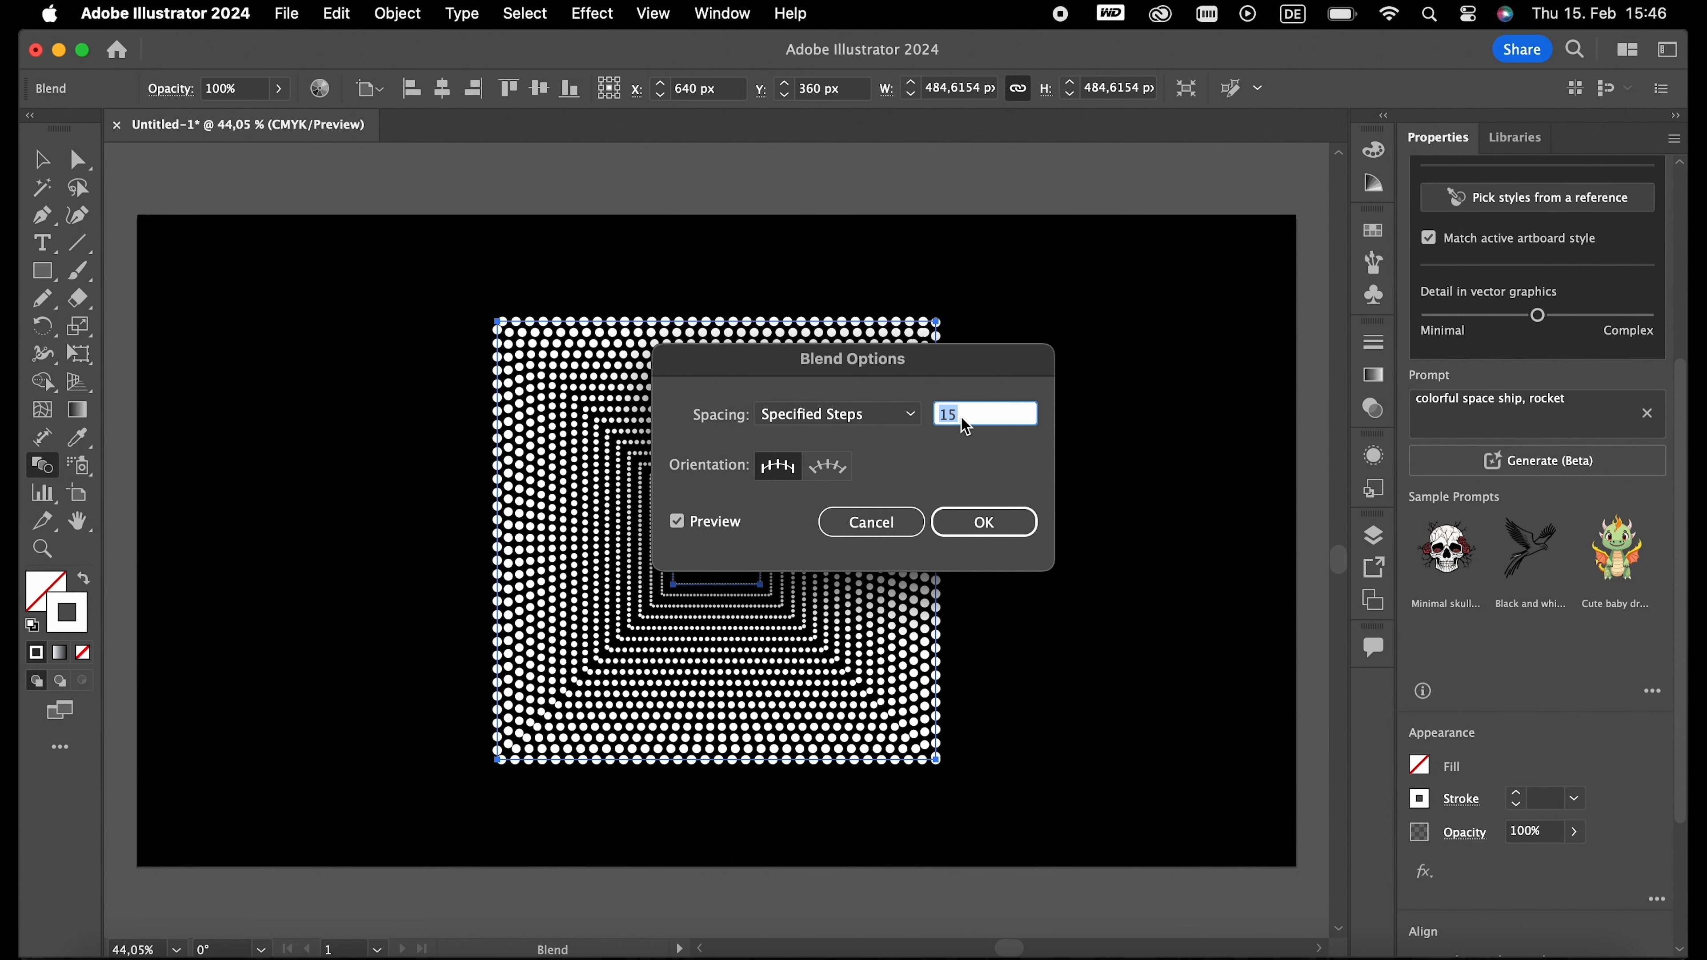
{"action": "left_click", "coordinate": [983, 521]}
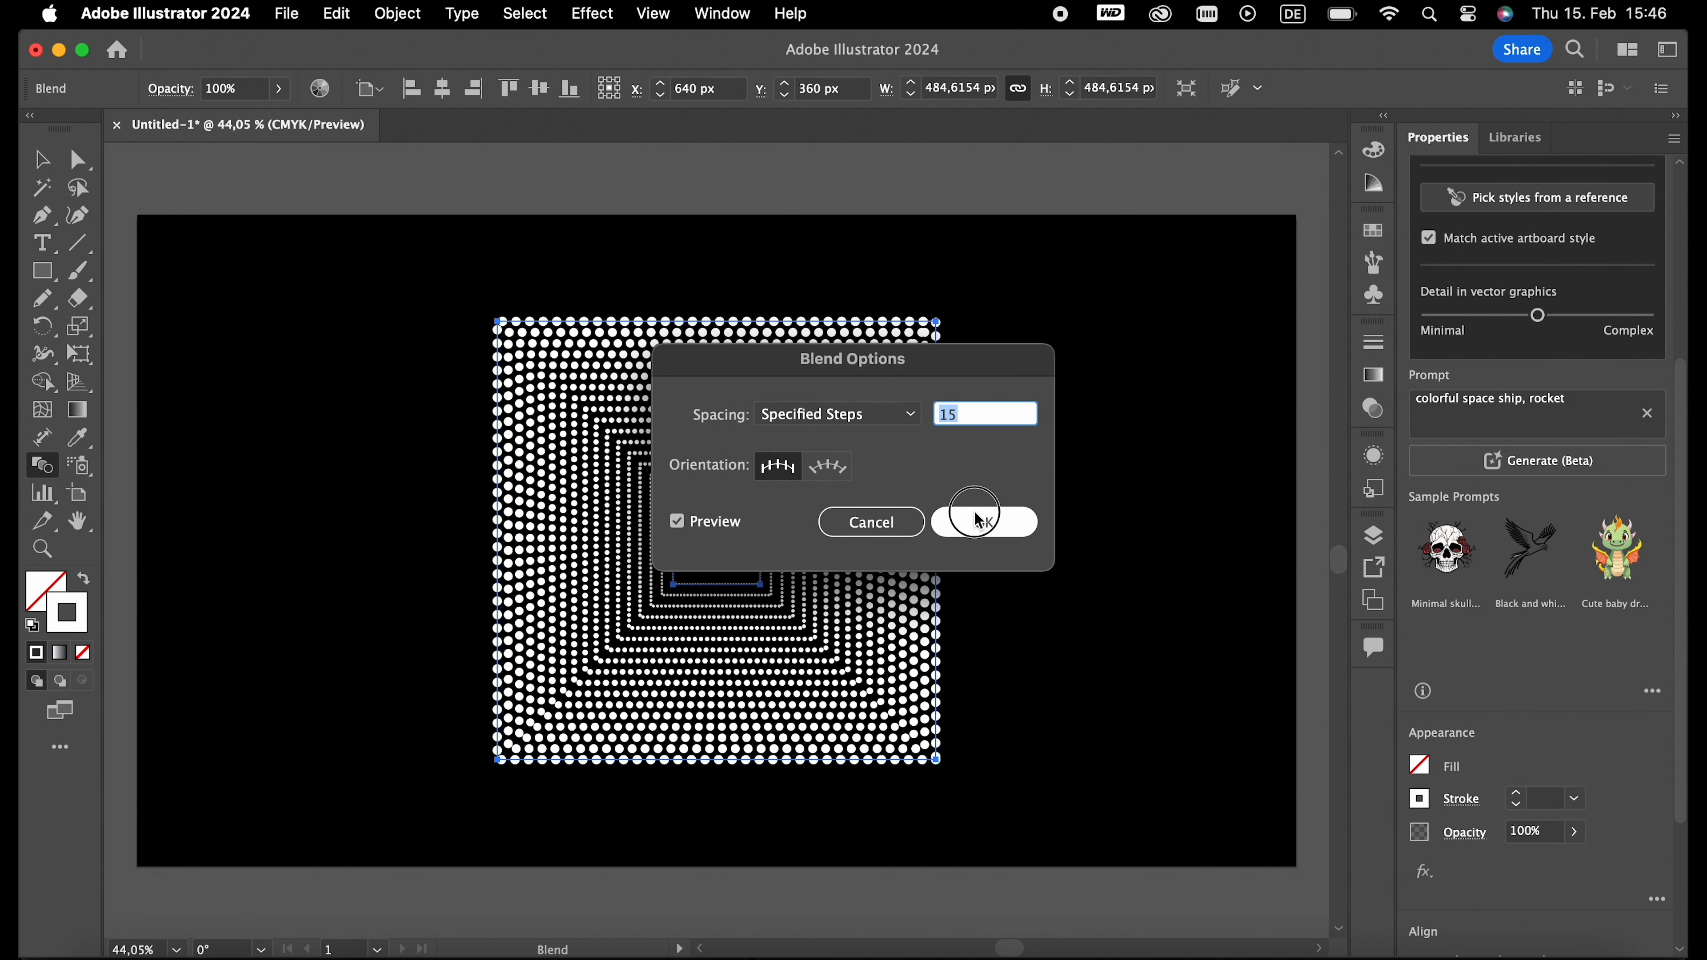
- Select the whole blend of dotted squares and delete it
{"action": "key", "text": "v"}
{"action": "left_click", "coordinate": [1096, 609]}
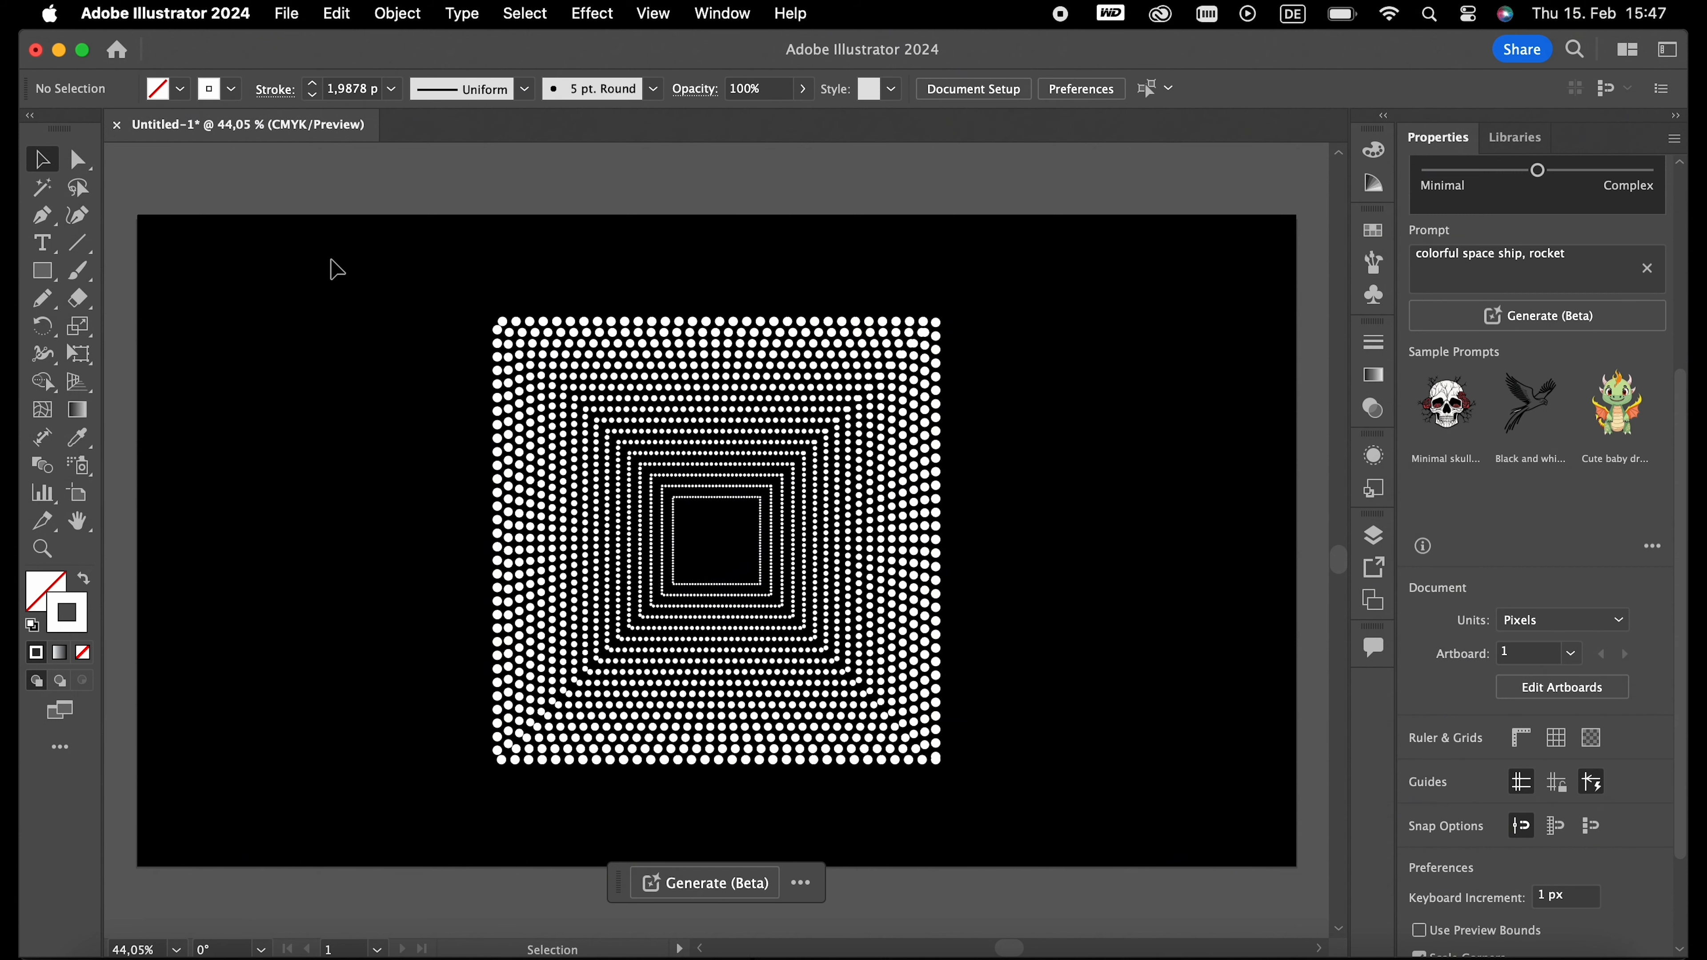
{"action": "left_click_drag", "start_coordinate": [331, 262], "coordinate": [837, 617]}
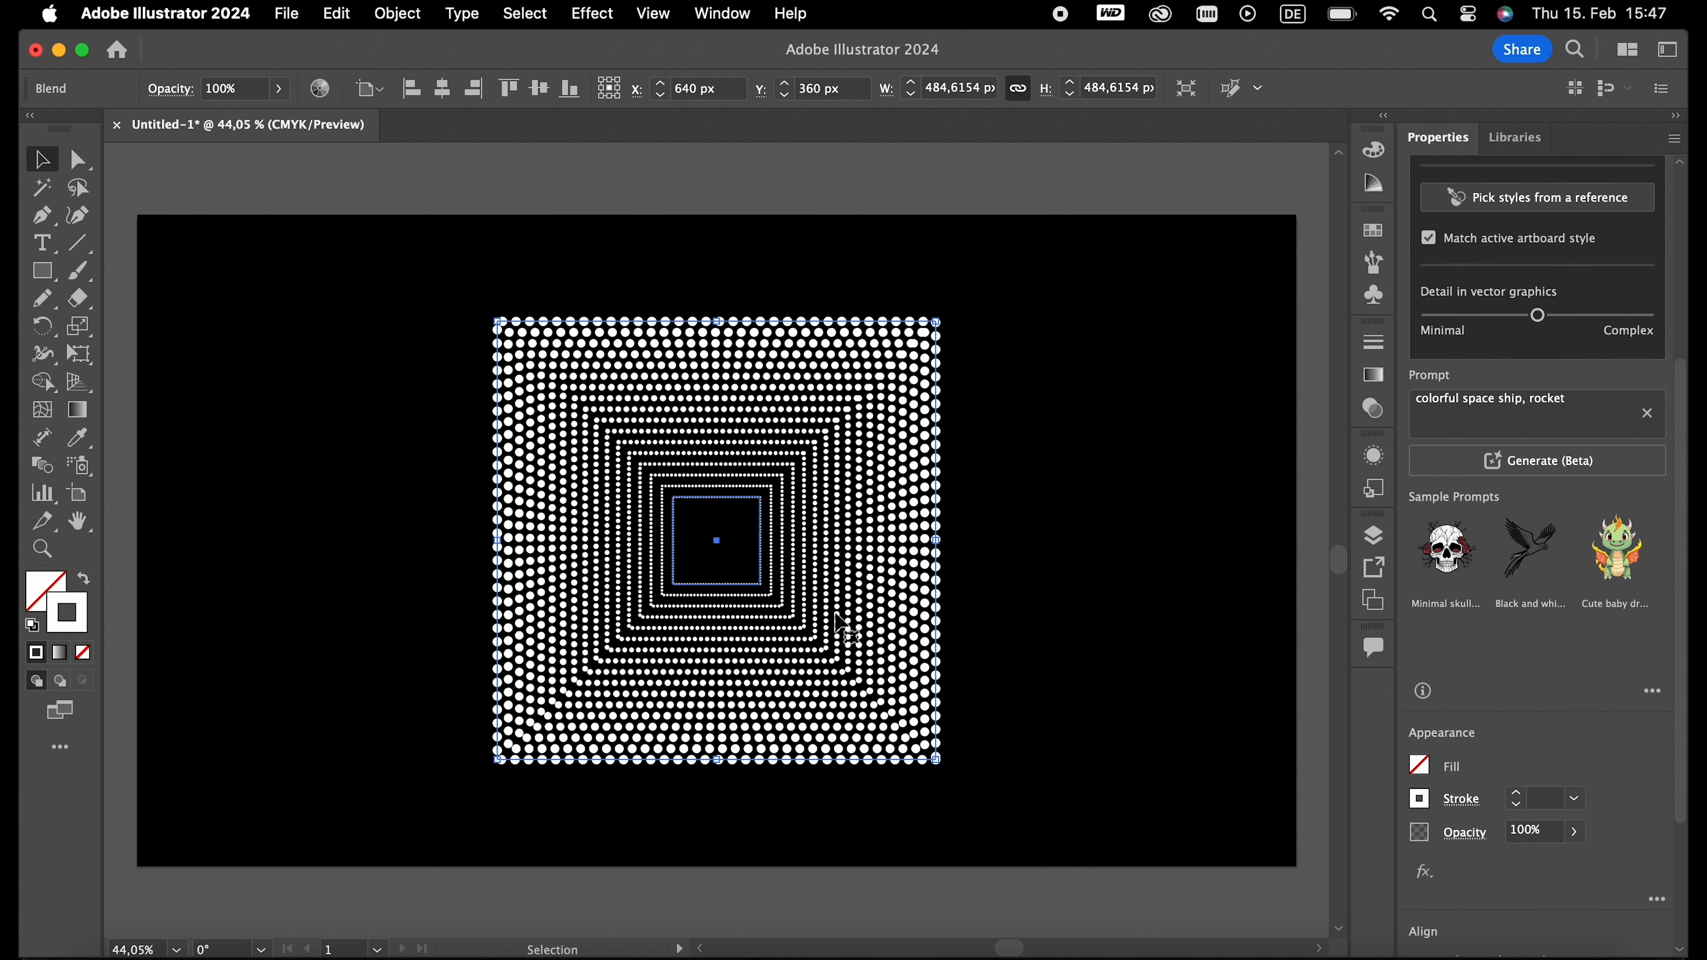
{"action": "key", "text": "Delete"}
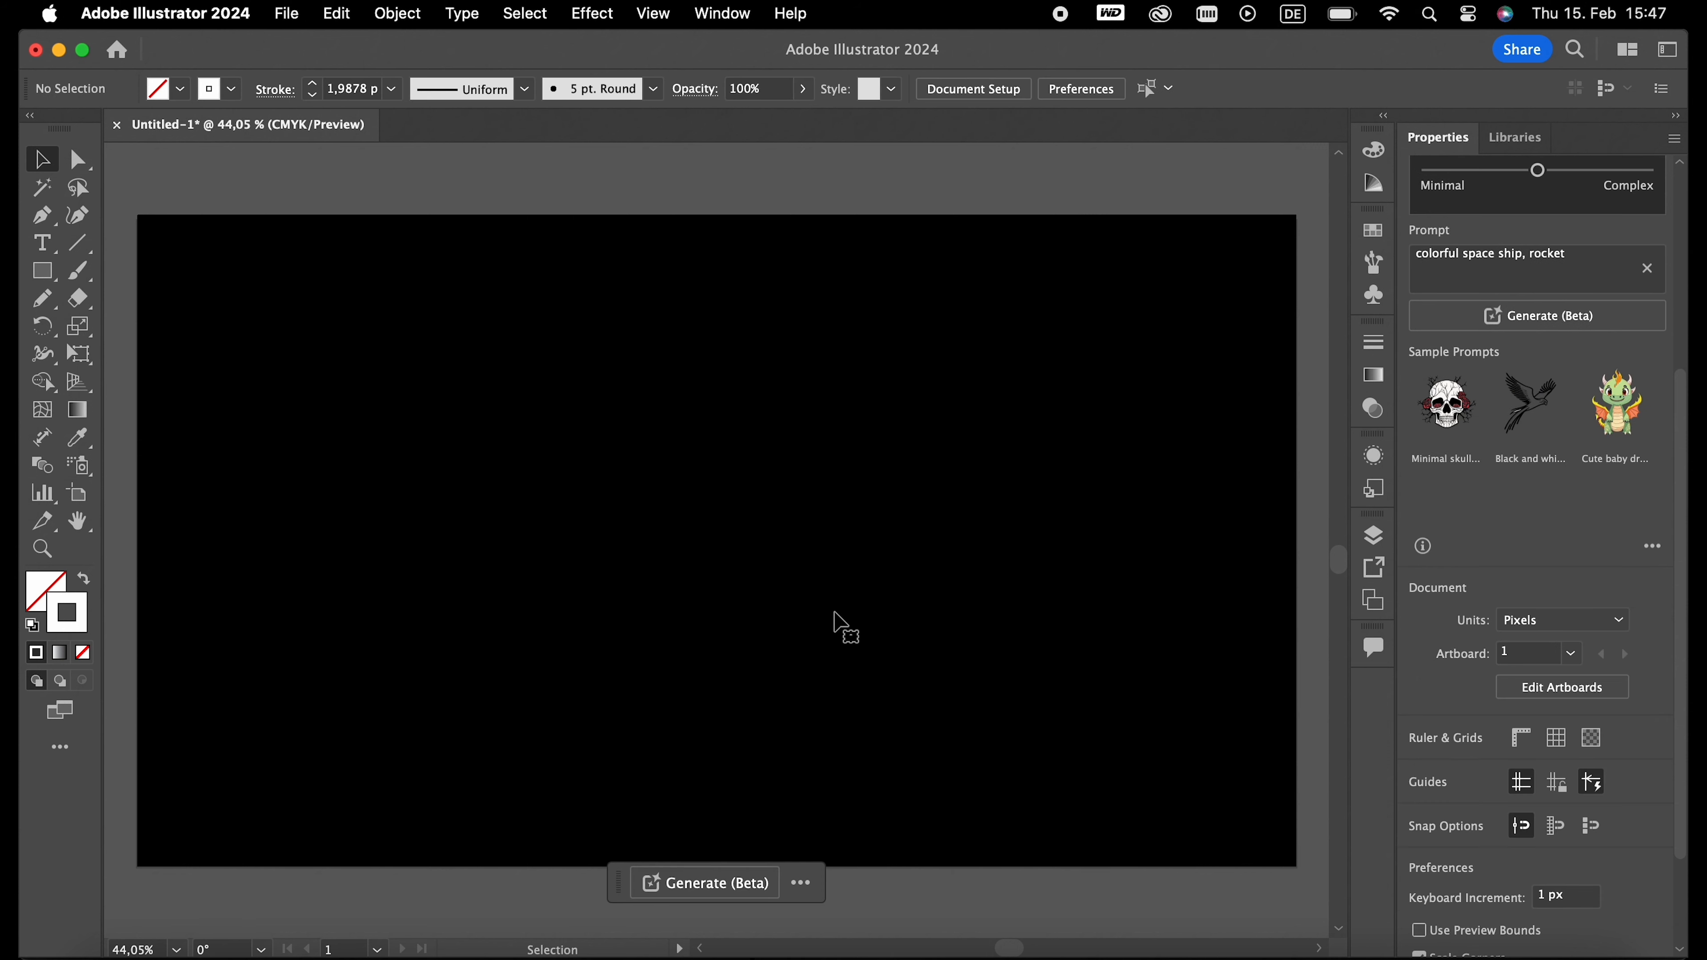
- Draw a large circle with the Ellipse tool, centre it horizontally and vertically on the artboard, and deselect it
{"action": "left_click", "coordinate": [46, 272]}
{"action": "left_click", "coordinate": [138, 327]}
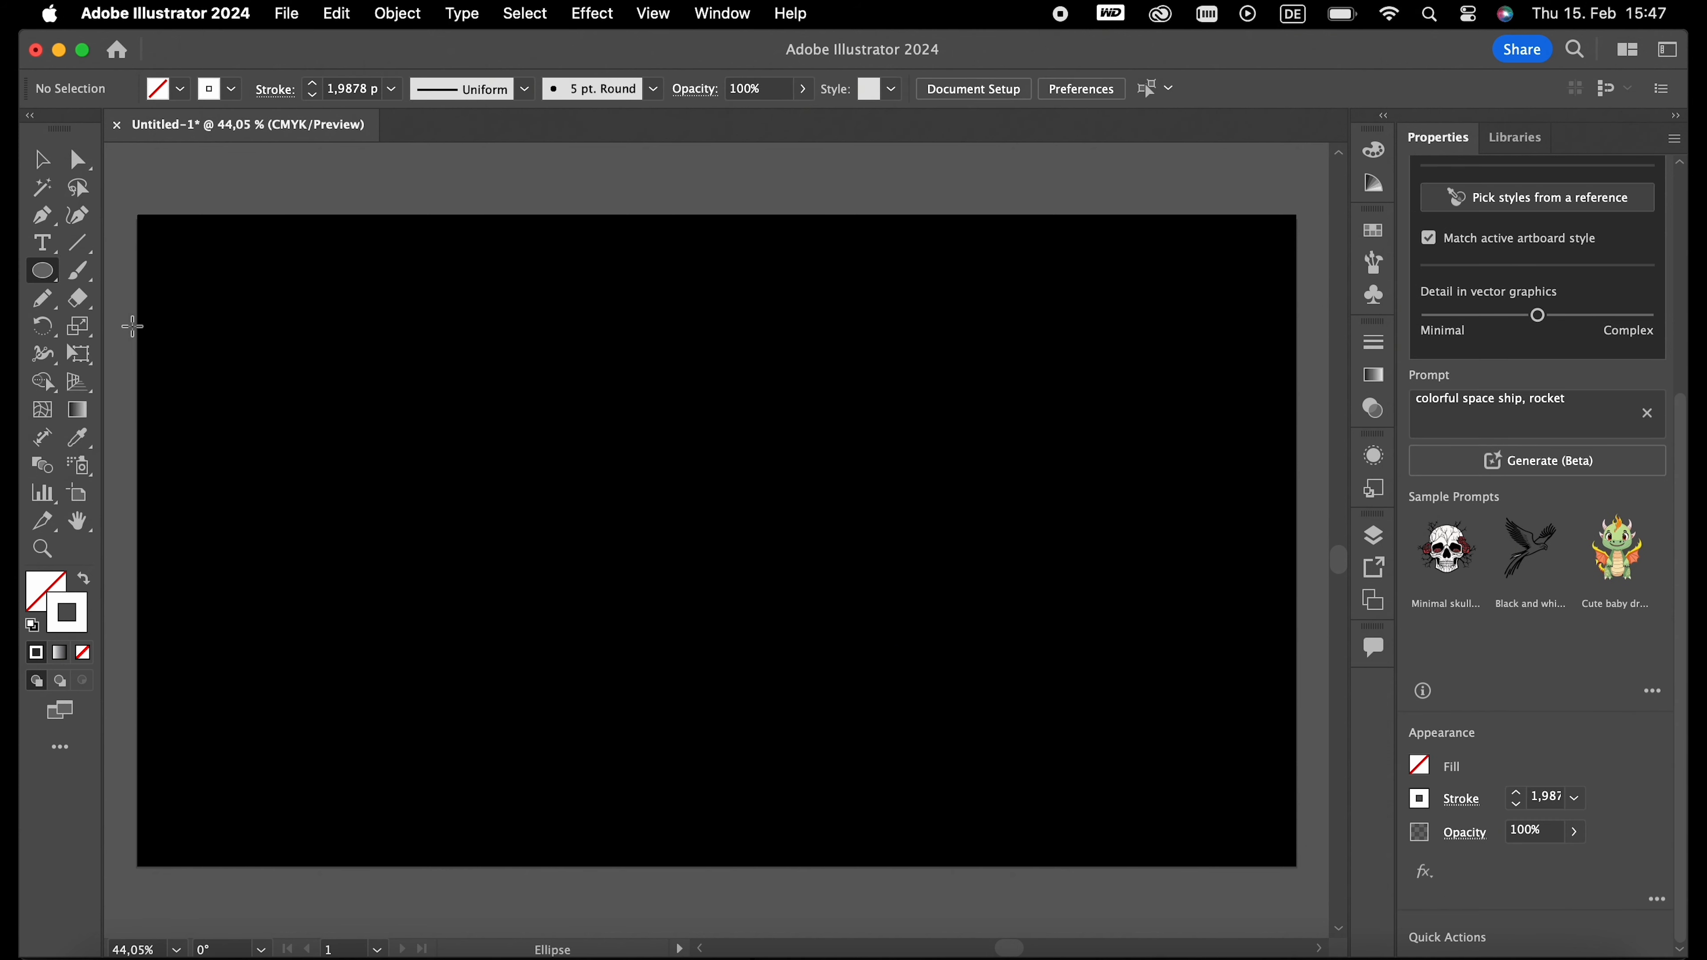
{"action": "left_click_drag", "start_coordinate": [476, 301], "coordinate": [1014, 779]}
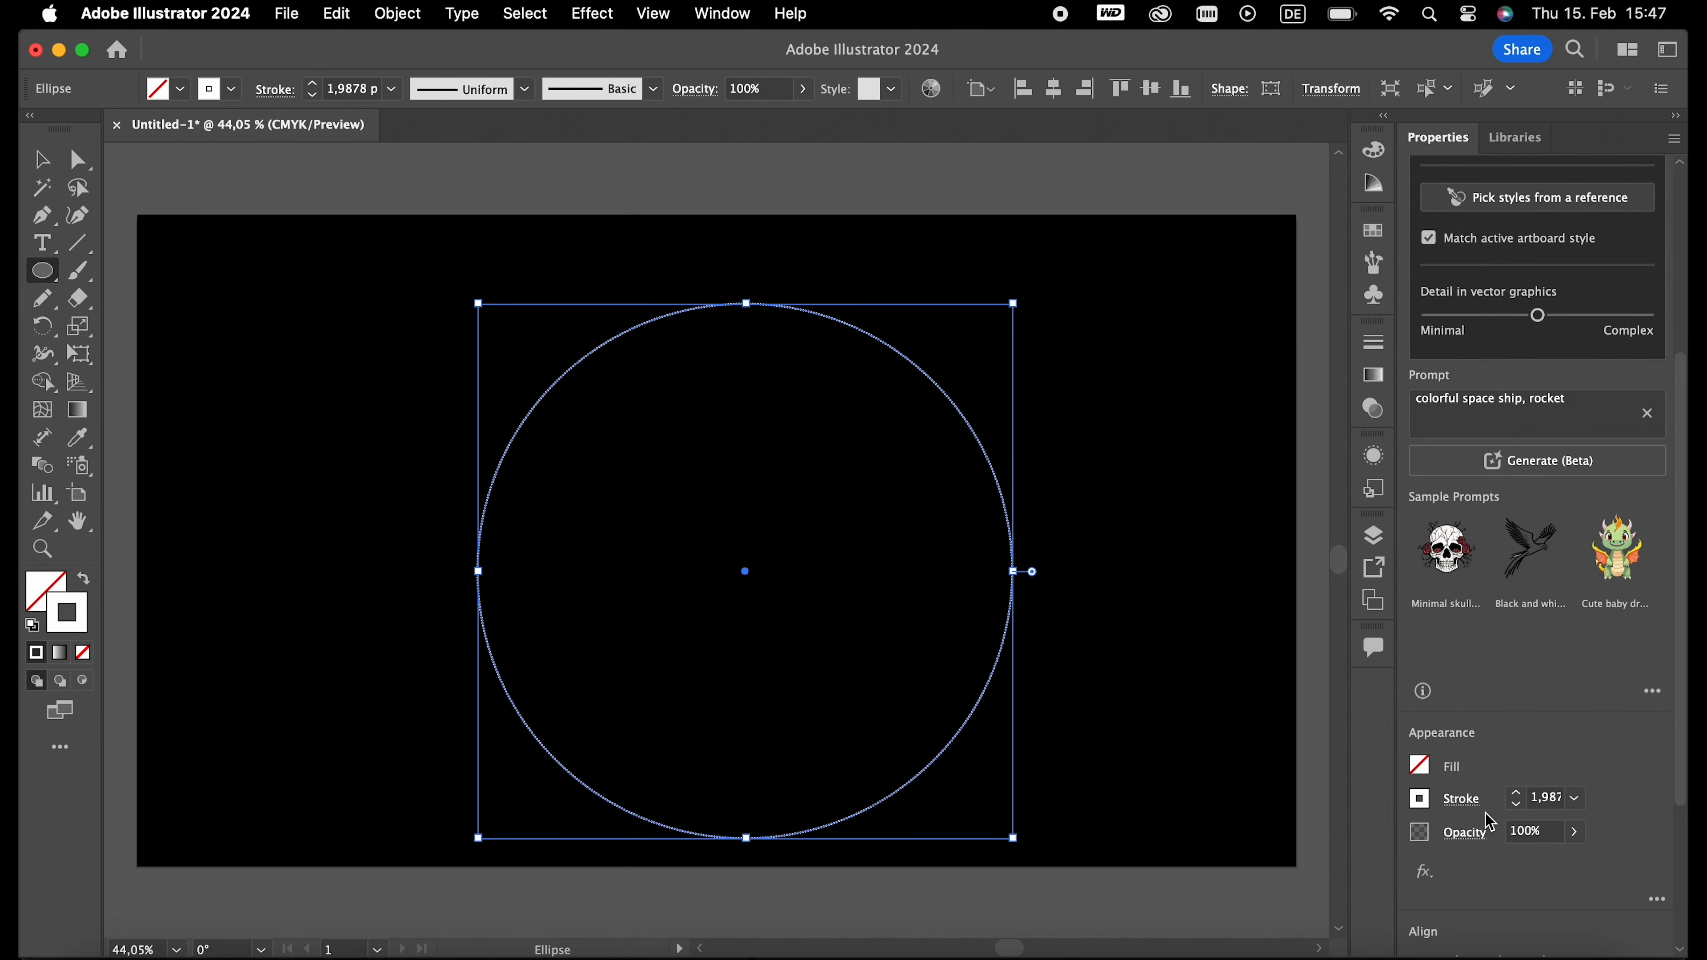
{"action": "scroll", "coordinate": [1532, 893], "scroll_direction": "down", "scroll_amount": 4}
{"action": "left_click", "coordinate": [1502, 725]}
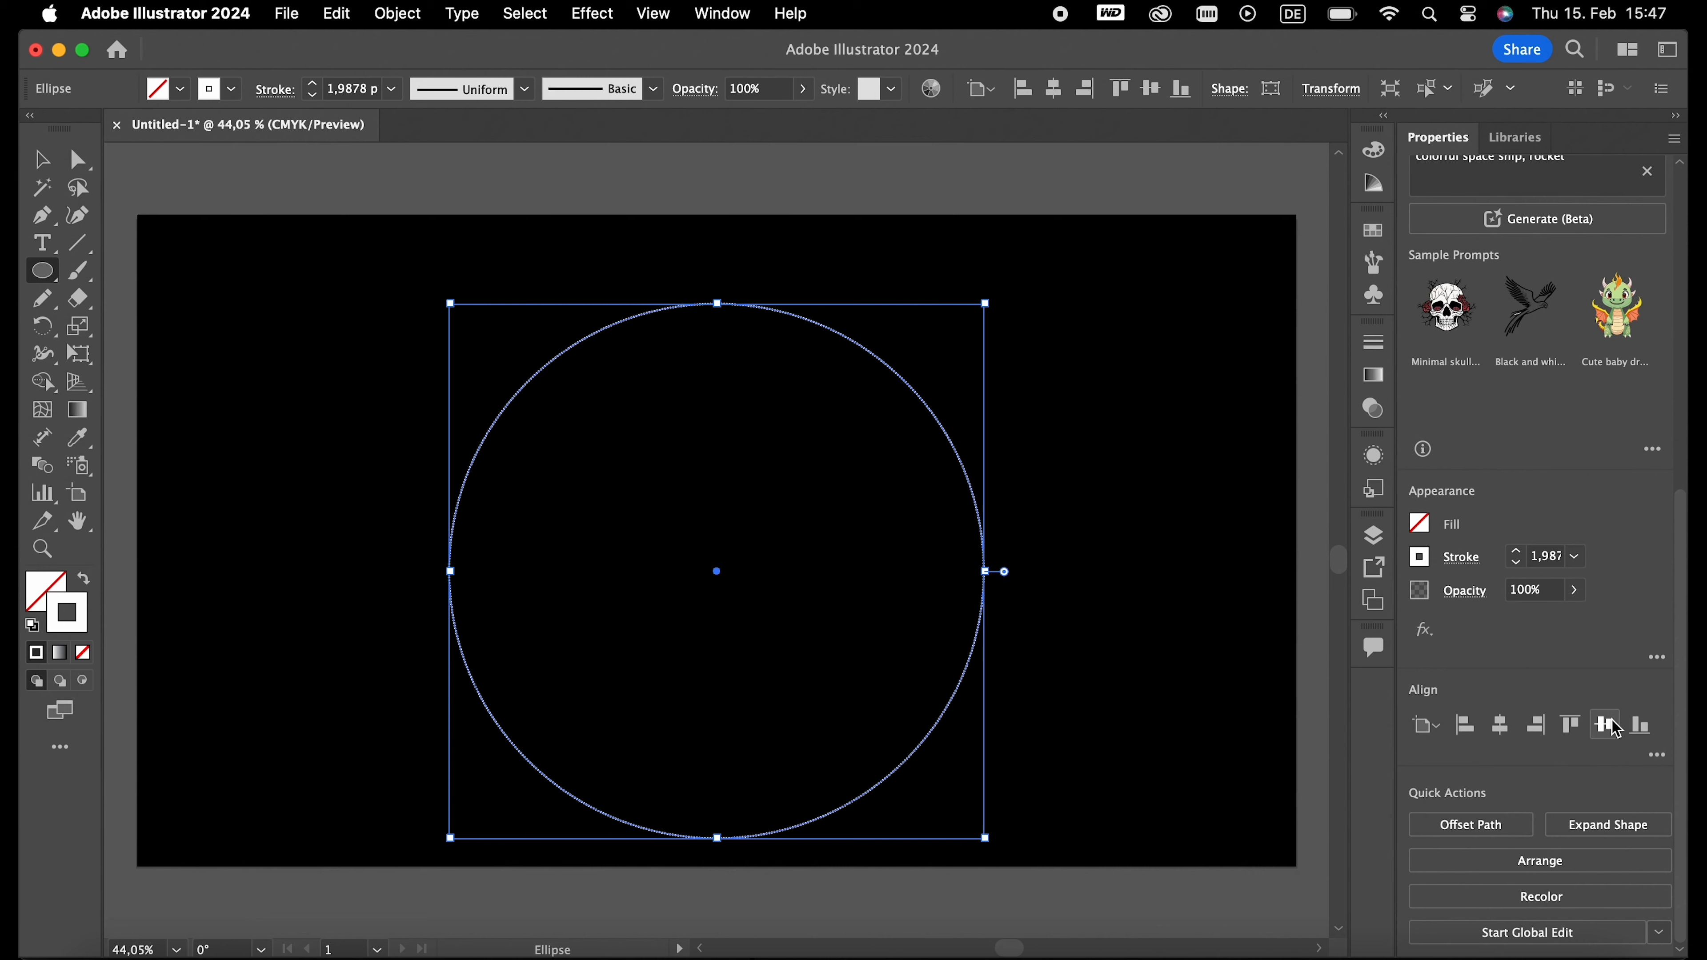
{"action": "left_click", "coordinate": [1607, 725]}
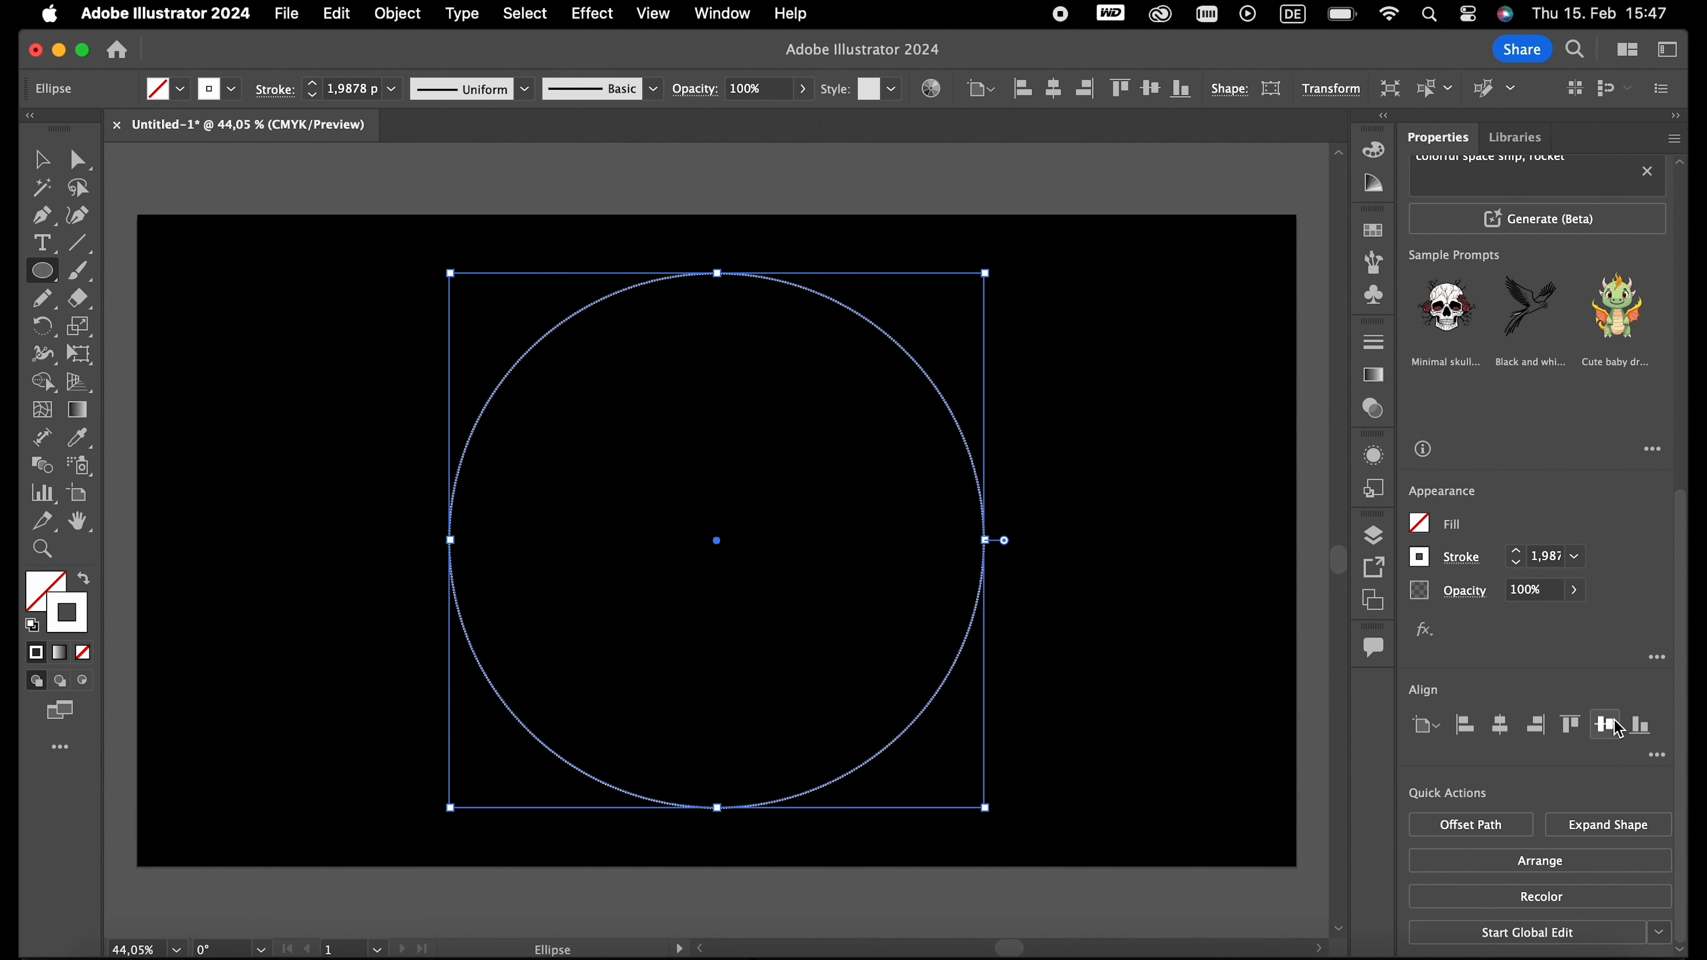
{"action": "key", "text": "v"}
{"action": "left_click", "coordinate": [1097, 636]}
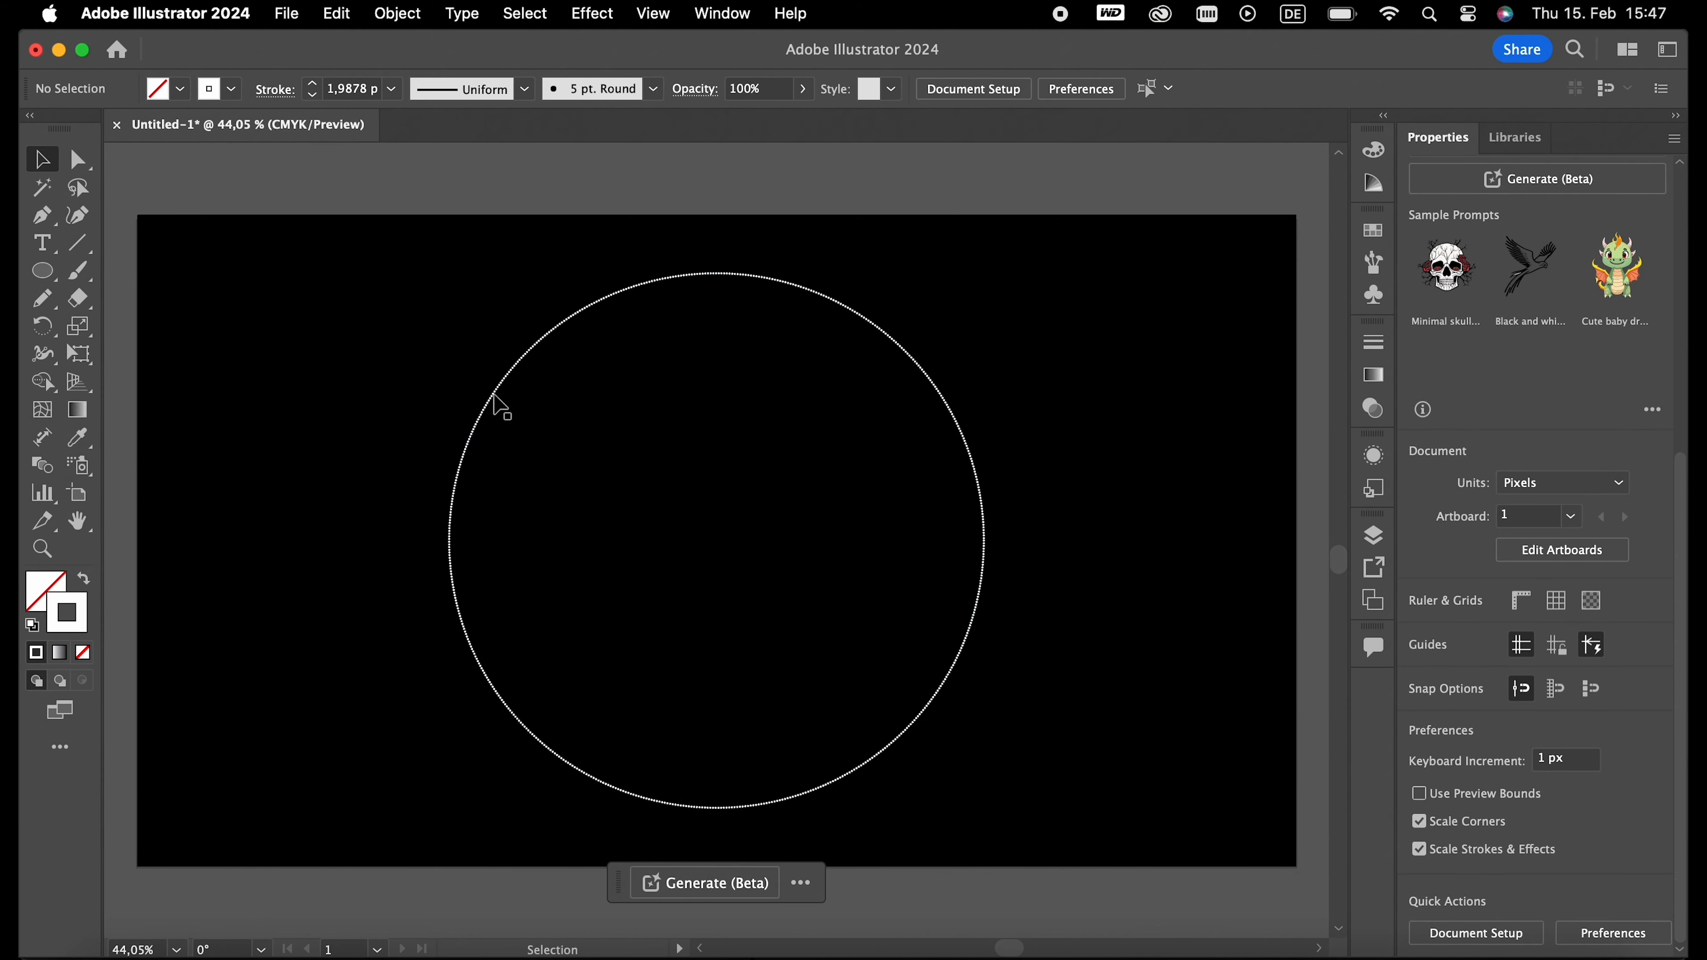
- Set the circle's stroke weight to 10 pt
{"action": "left_click", "coordinate": [503, 381]}
{"action": "left_click", "coordinate": [338, 94]}
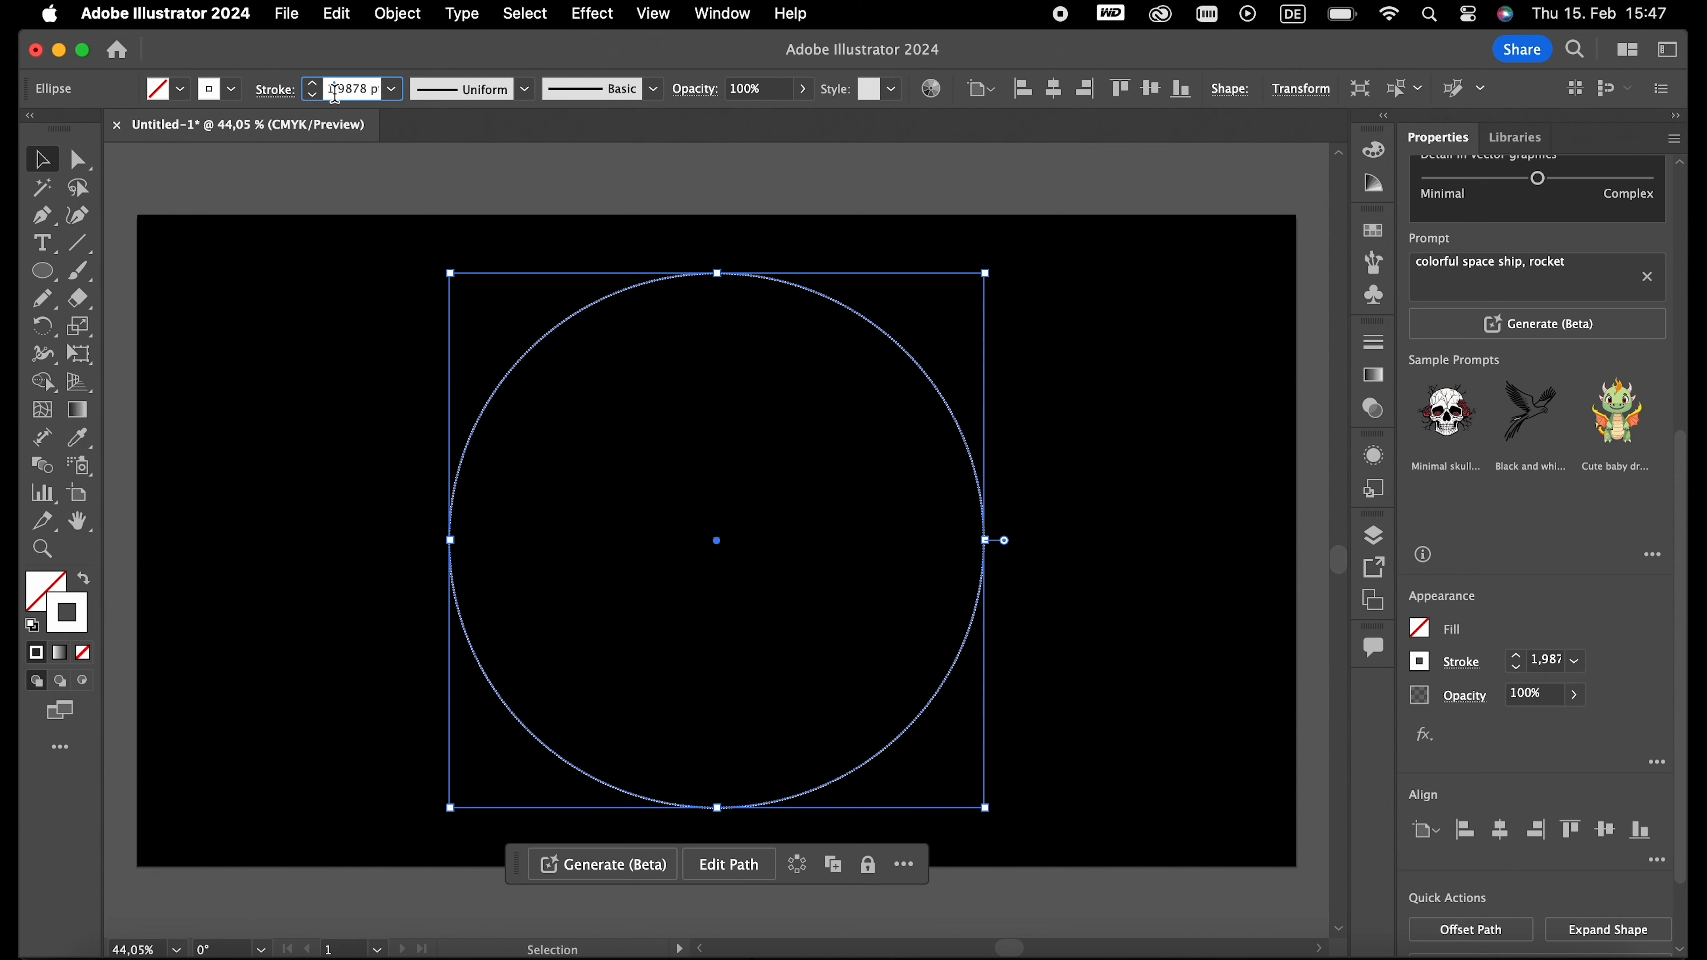
{"action": "type", "text": "2"}
{"action": "key", "text": "Return"}
{"action": "type", "text": "8"}
{"action": "key", "text": "Return"}
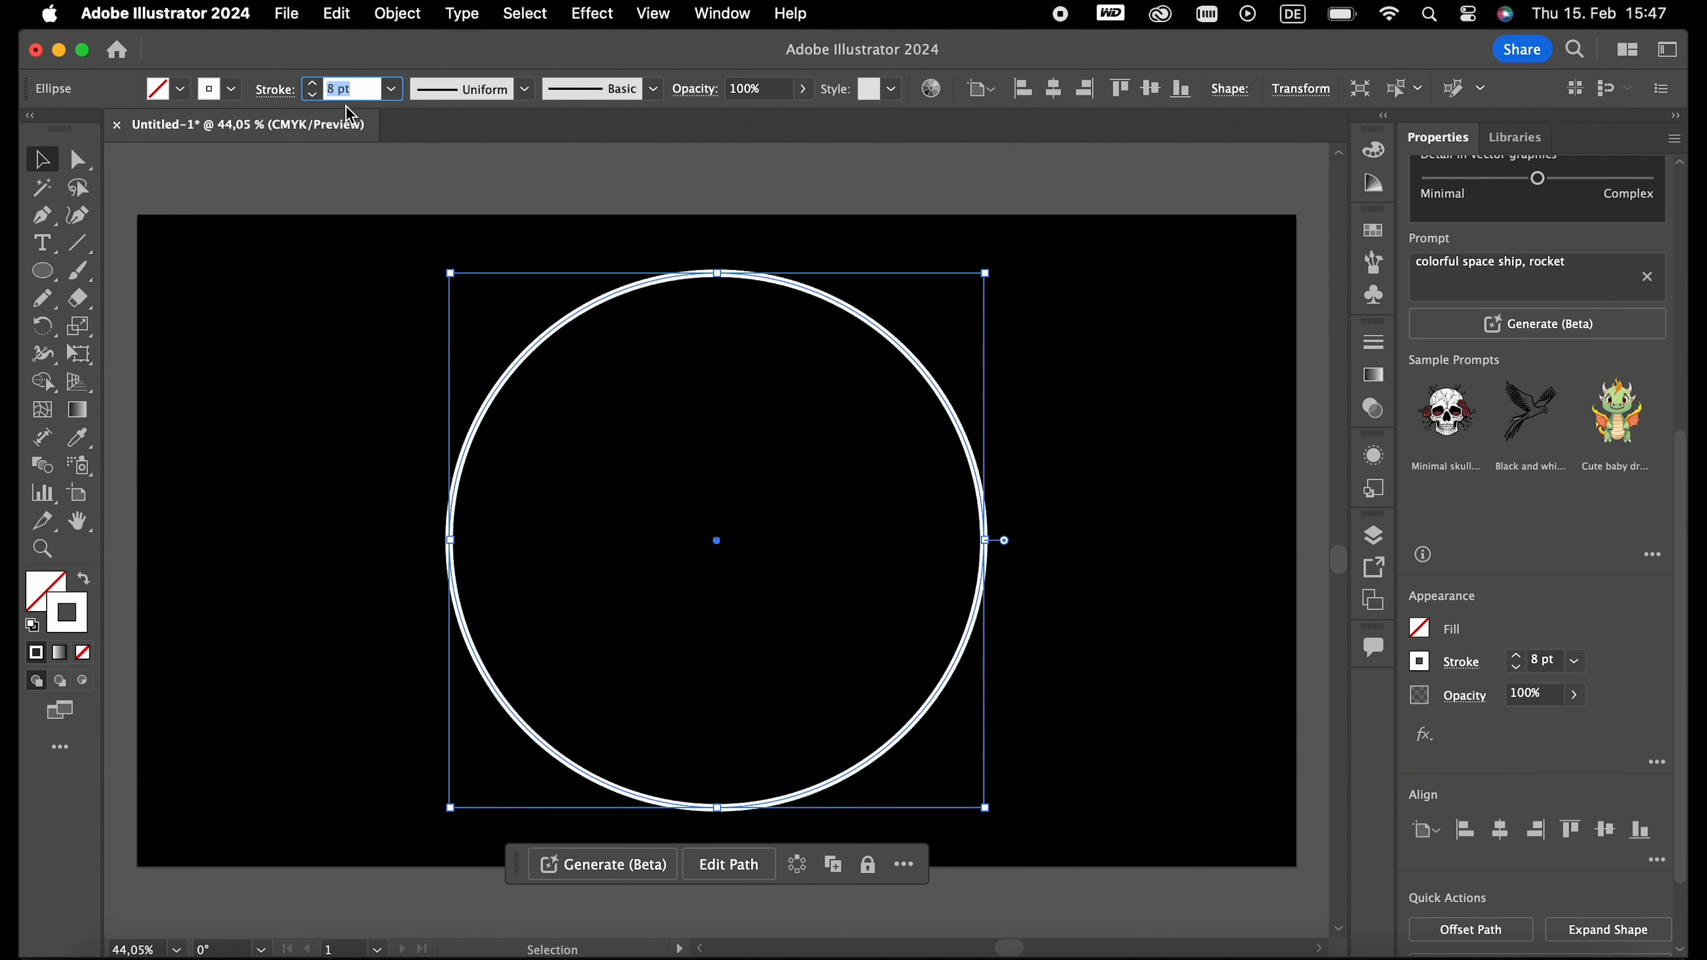
{"action": "key", "text": "Up"}
{"action": "key", "text": "Up"}
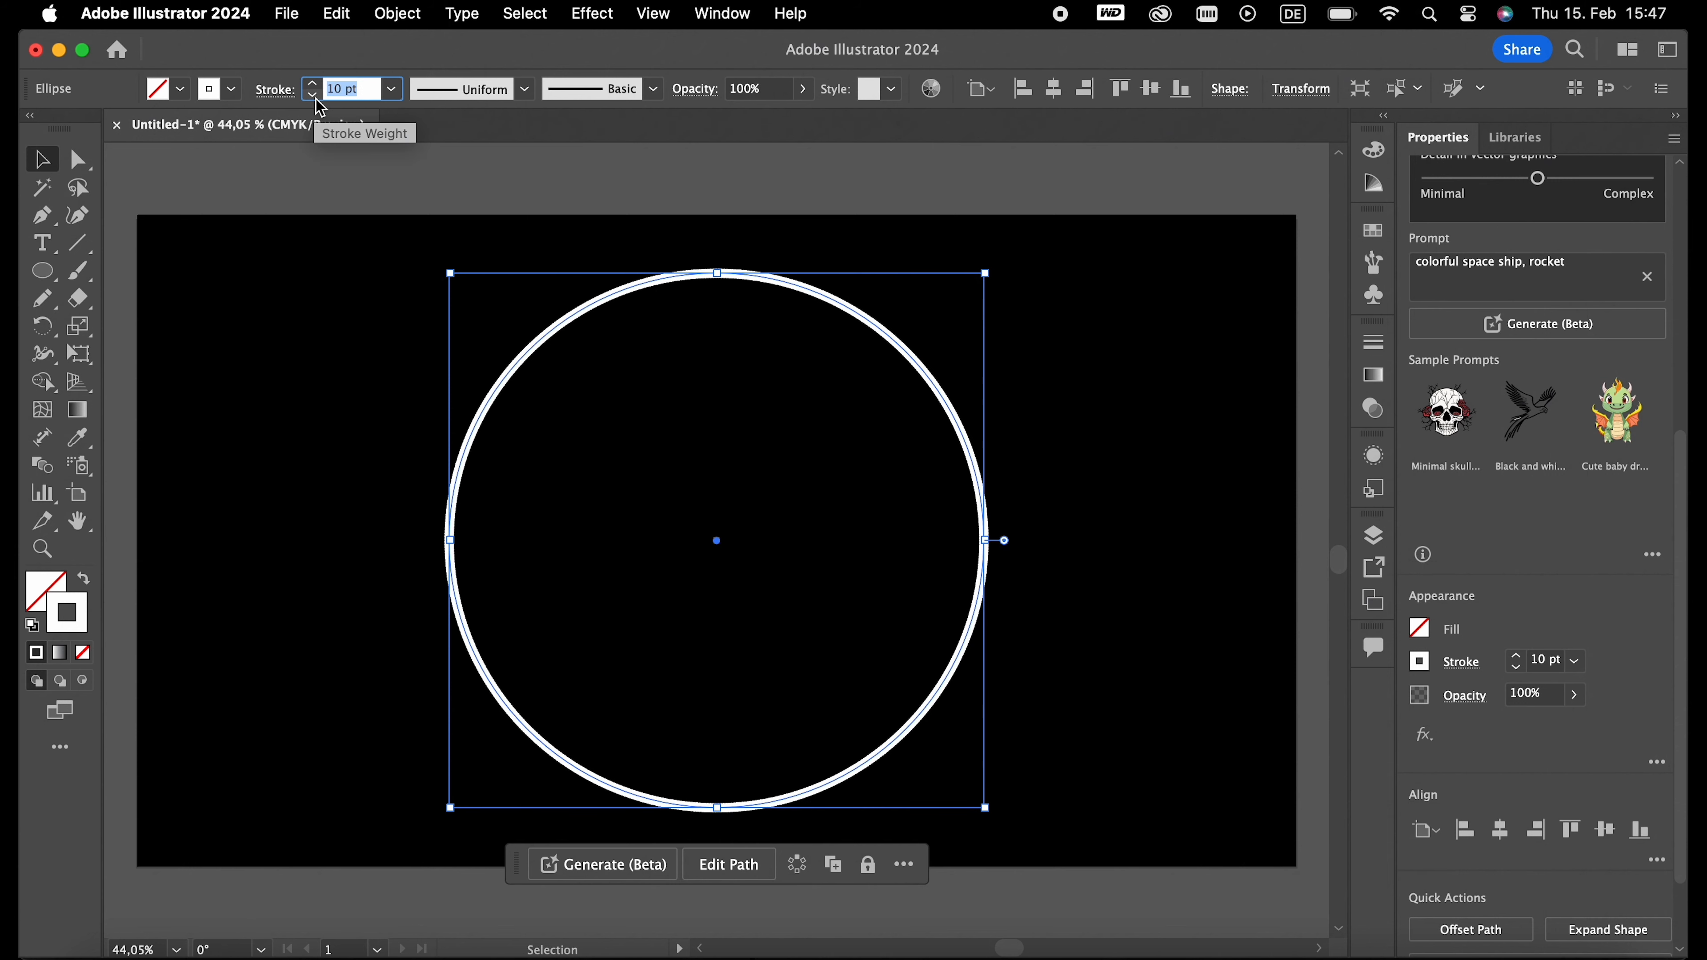
- Set the gap of the circle's dashed stroke to 15 pt and deselect the circle
{"action": "left_click", "coordinate": [287, 94]}
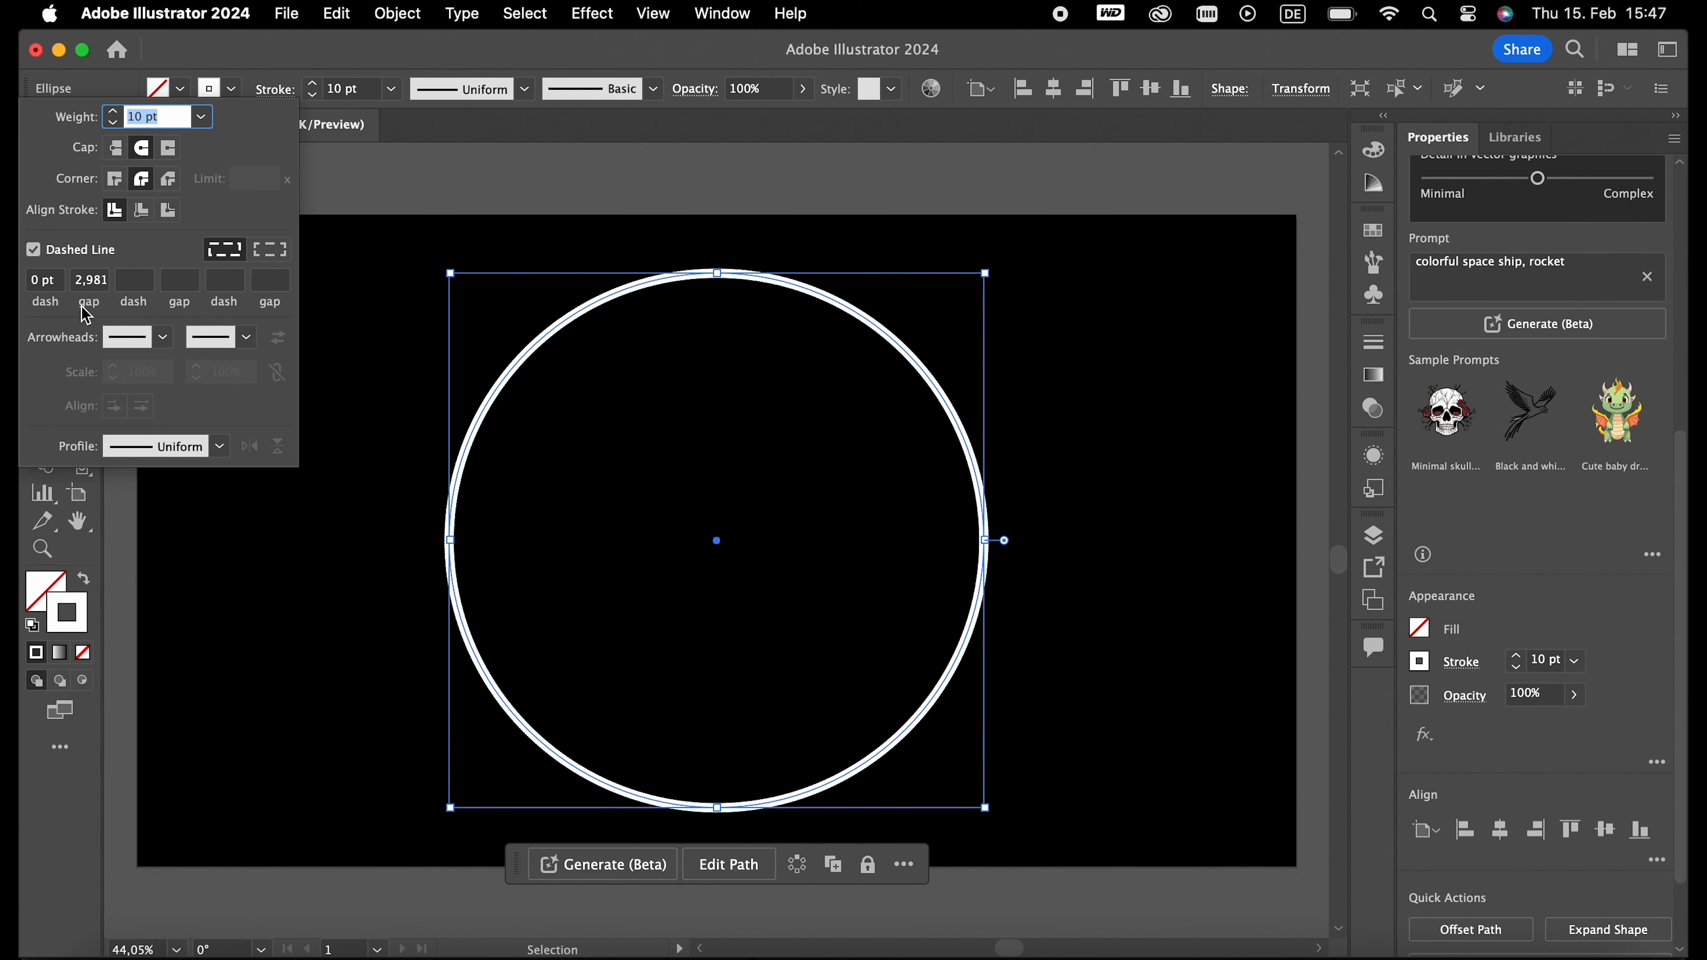
{"action": "left_click", "coordinate": [86, 286]}
{"action": "type", "text": "6"}
{"action": "key", "text": "Return"}
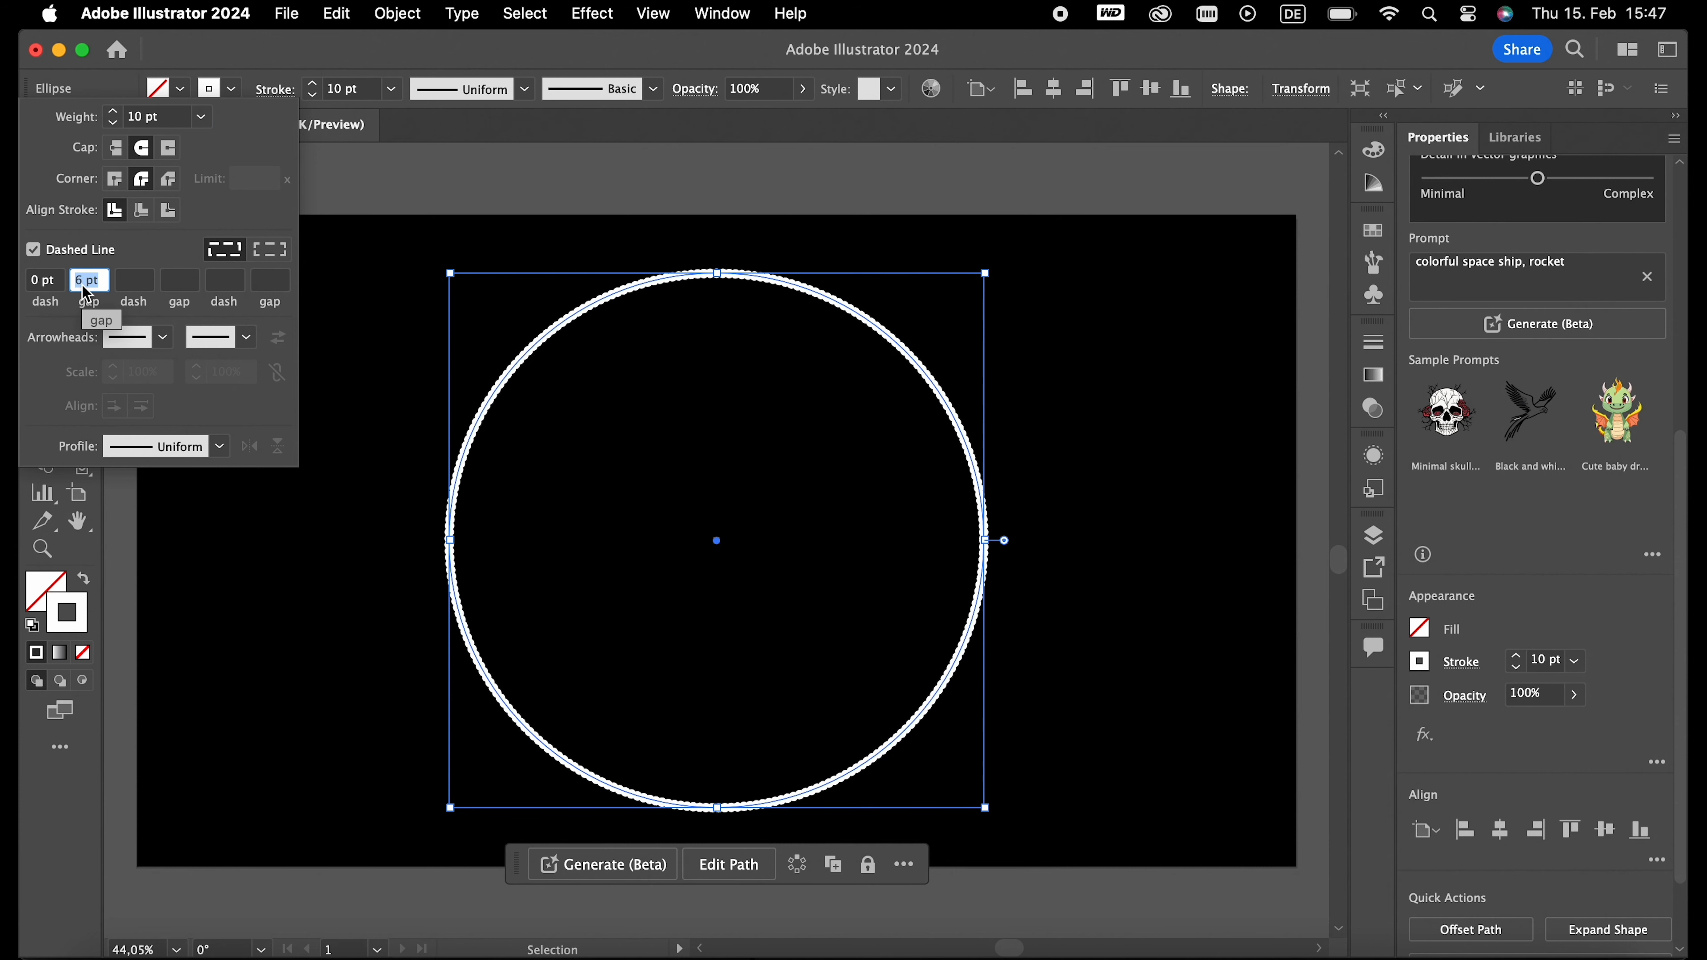
{"action": "type", "text": "12"}
{"action": "key", "text": "Return"}
{"action": "key", "text": "Up"}
{"action": "key", "text": "Up"}
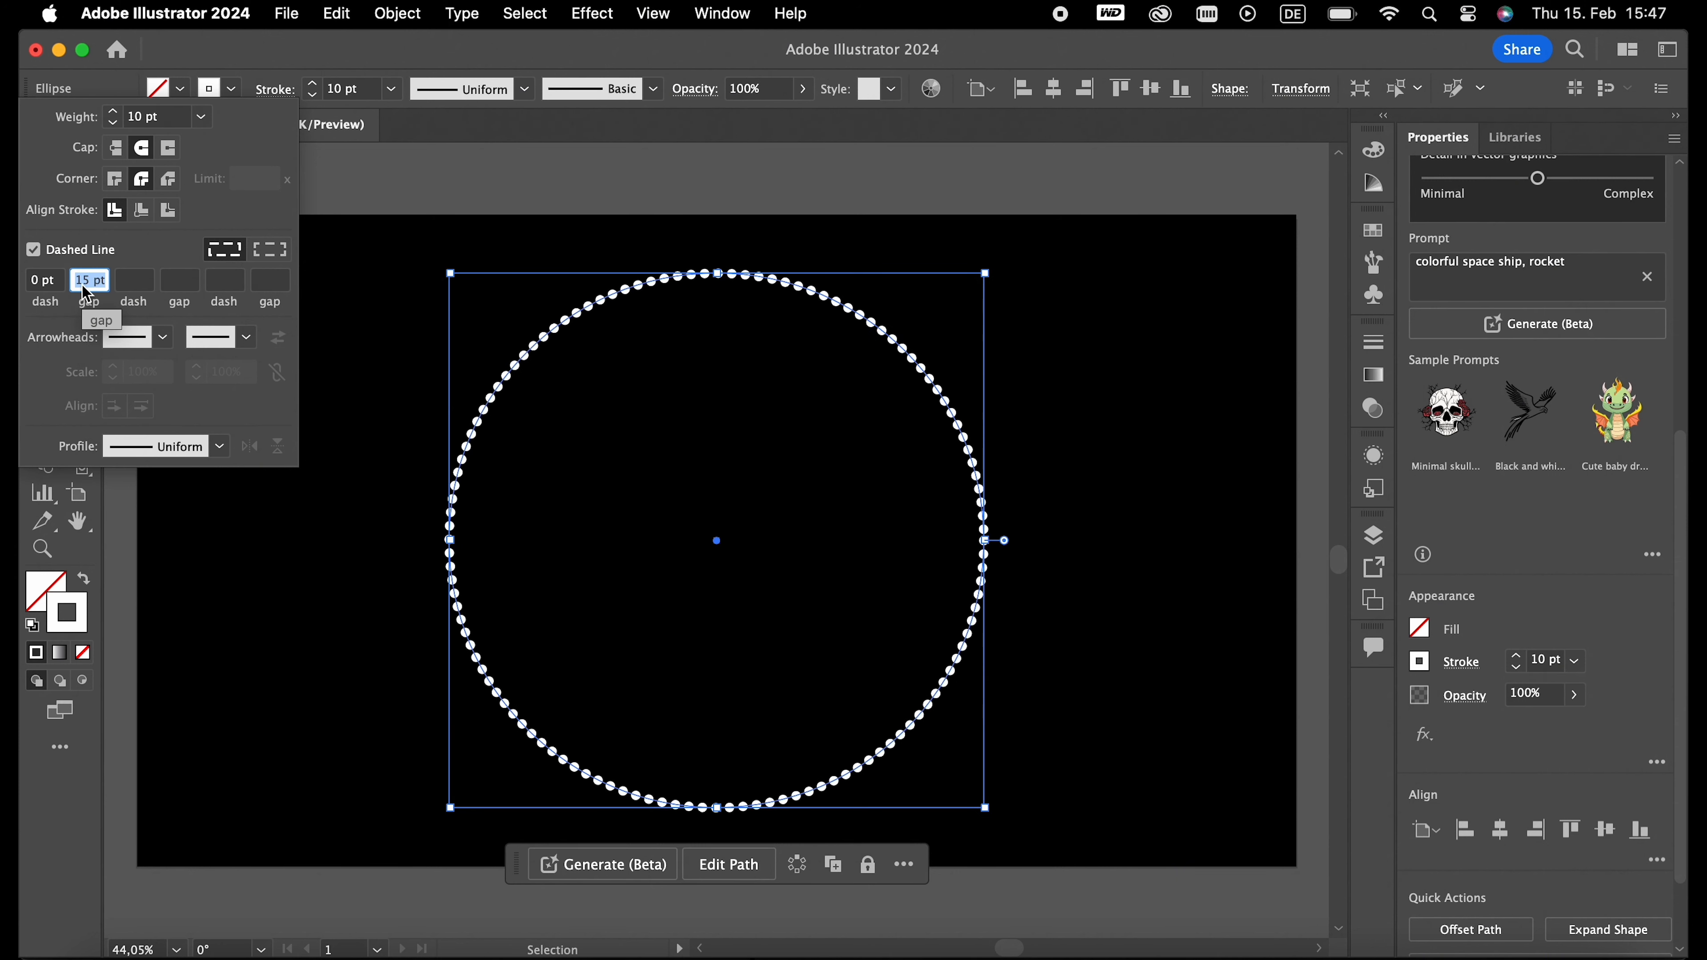
{"action": "left_click", "coordinate": [339, 351]}
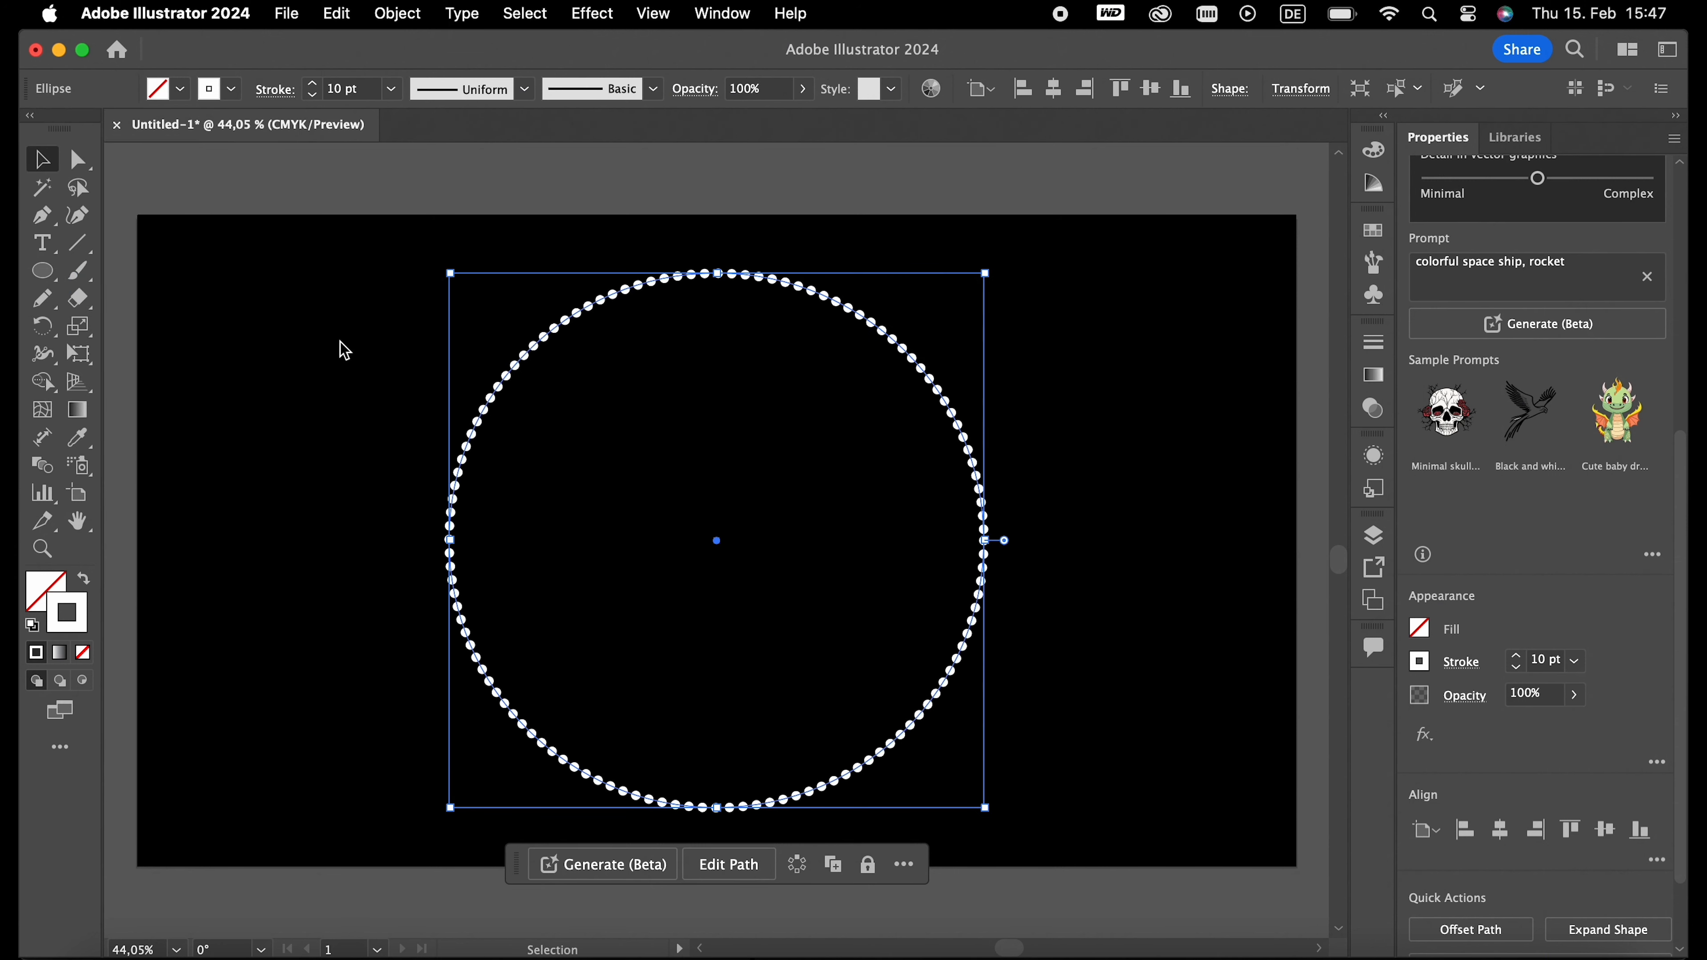
{"action": "left_click", "coordinate": [339, 350]}
- Cut the dotted circle at its top, bottom, left and right anchor points into four quarter arcs, and deselect them
{"action": "left_click", "coordinate": [501, 394]}
{"action": "left_click", "coordinate": [78, 160]}
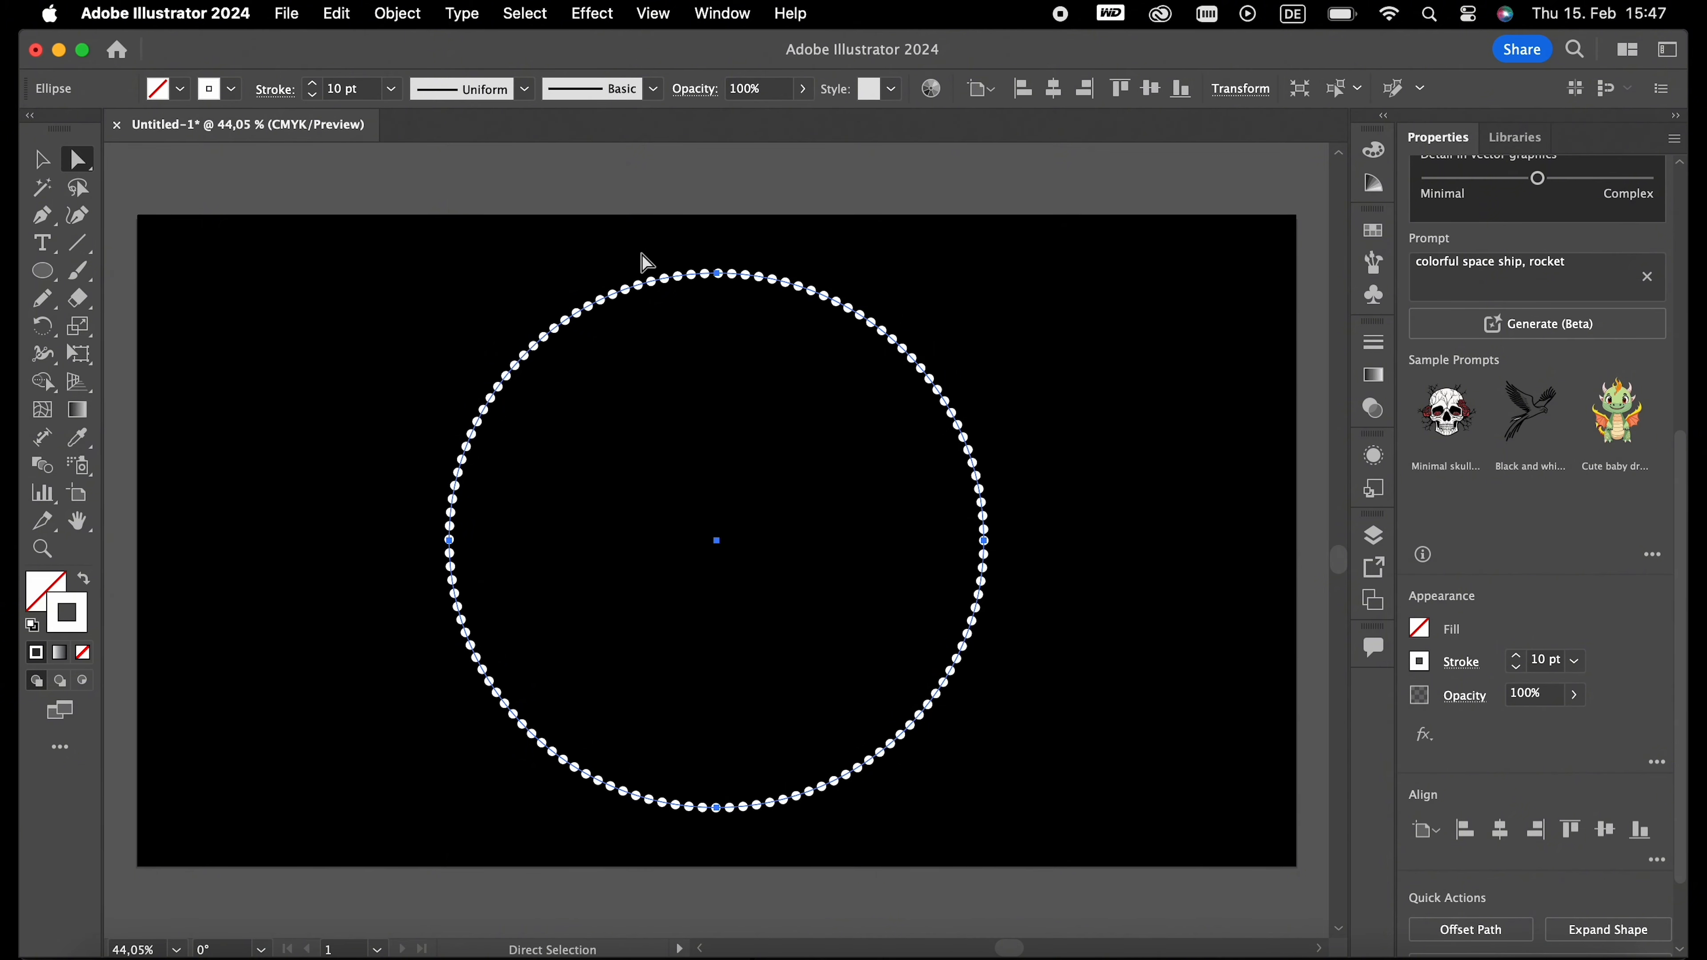
{"action": "left_click_drag", "start_coordinate": [630, 248], "coordinate": [800, 816]}
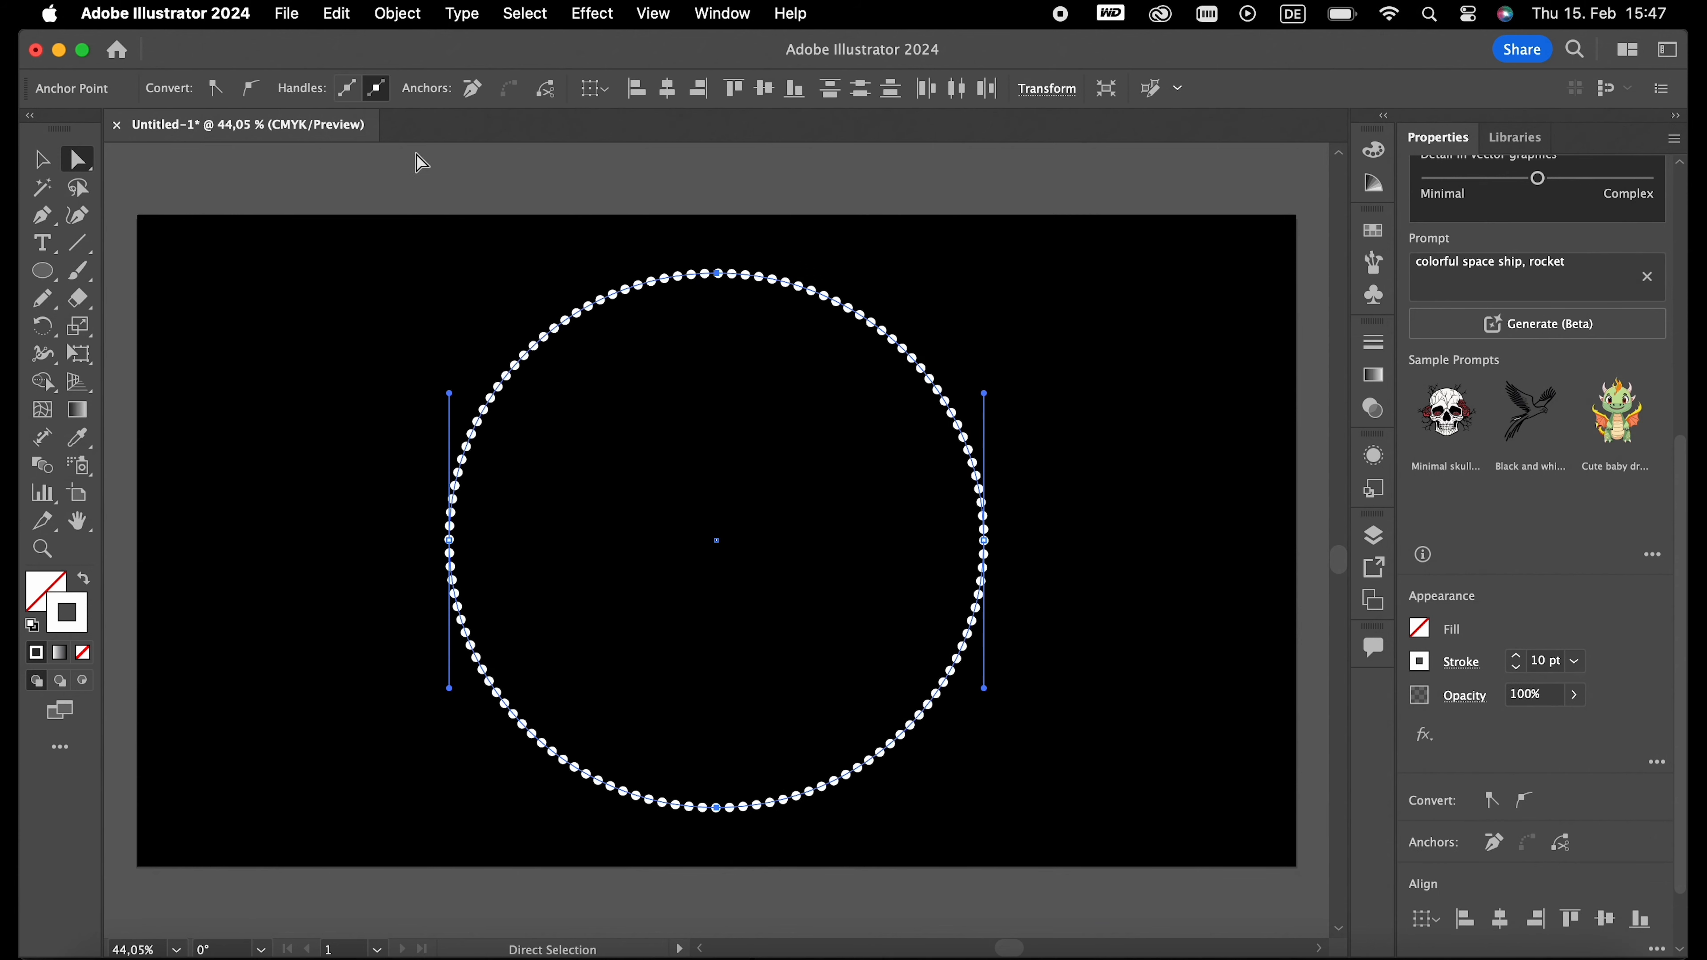
{"action": "left_click", "coordinate": [546, 88]}
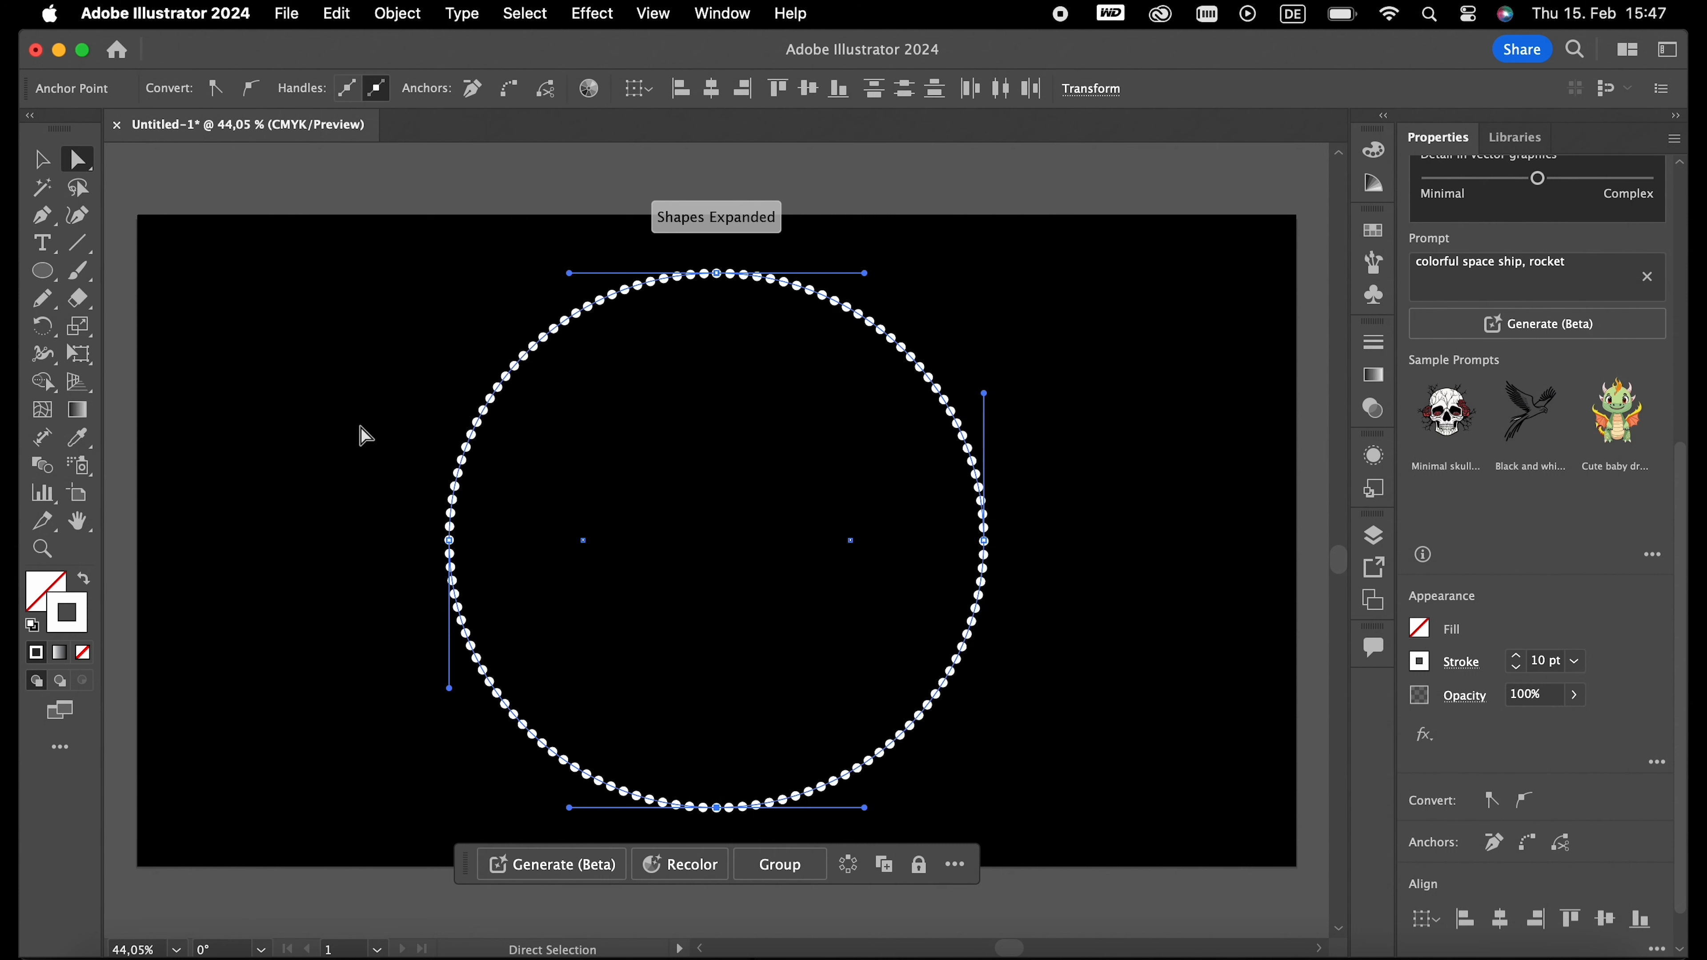
{"action": "left_click_drag", "start_coordinate": [344, 463], "coordinate": [1118, 620]}
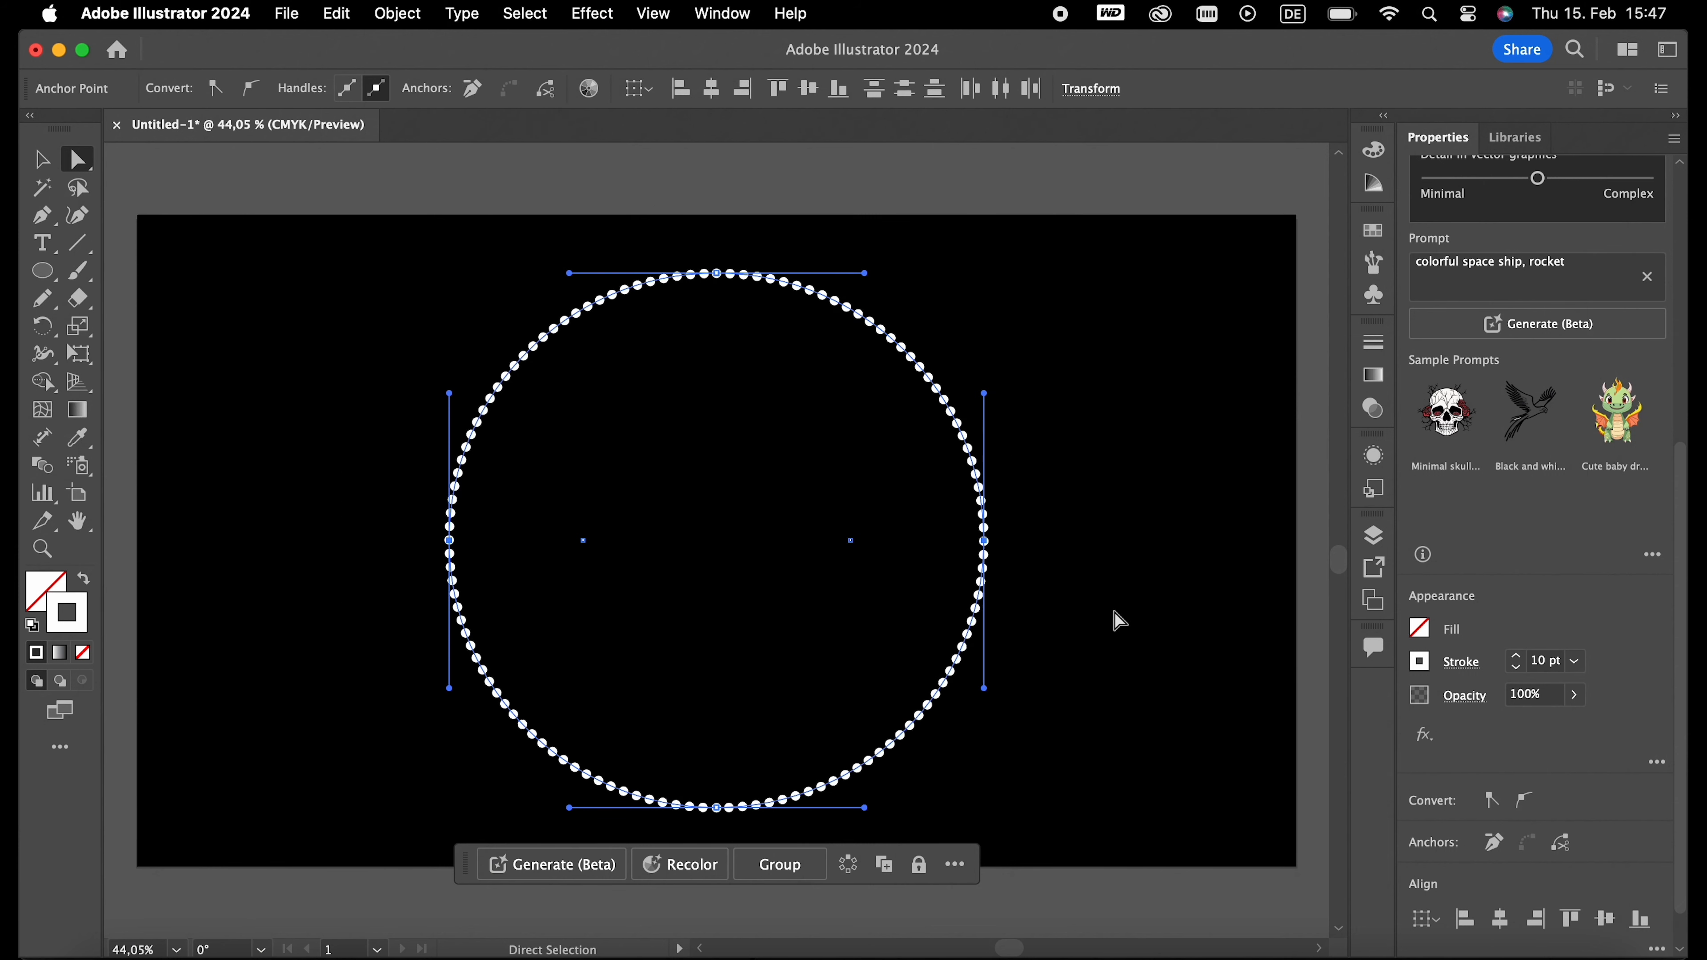
{"action": "left_click", "coordinate": [546, 88]}
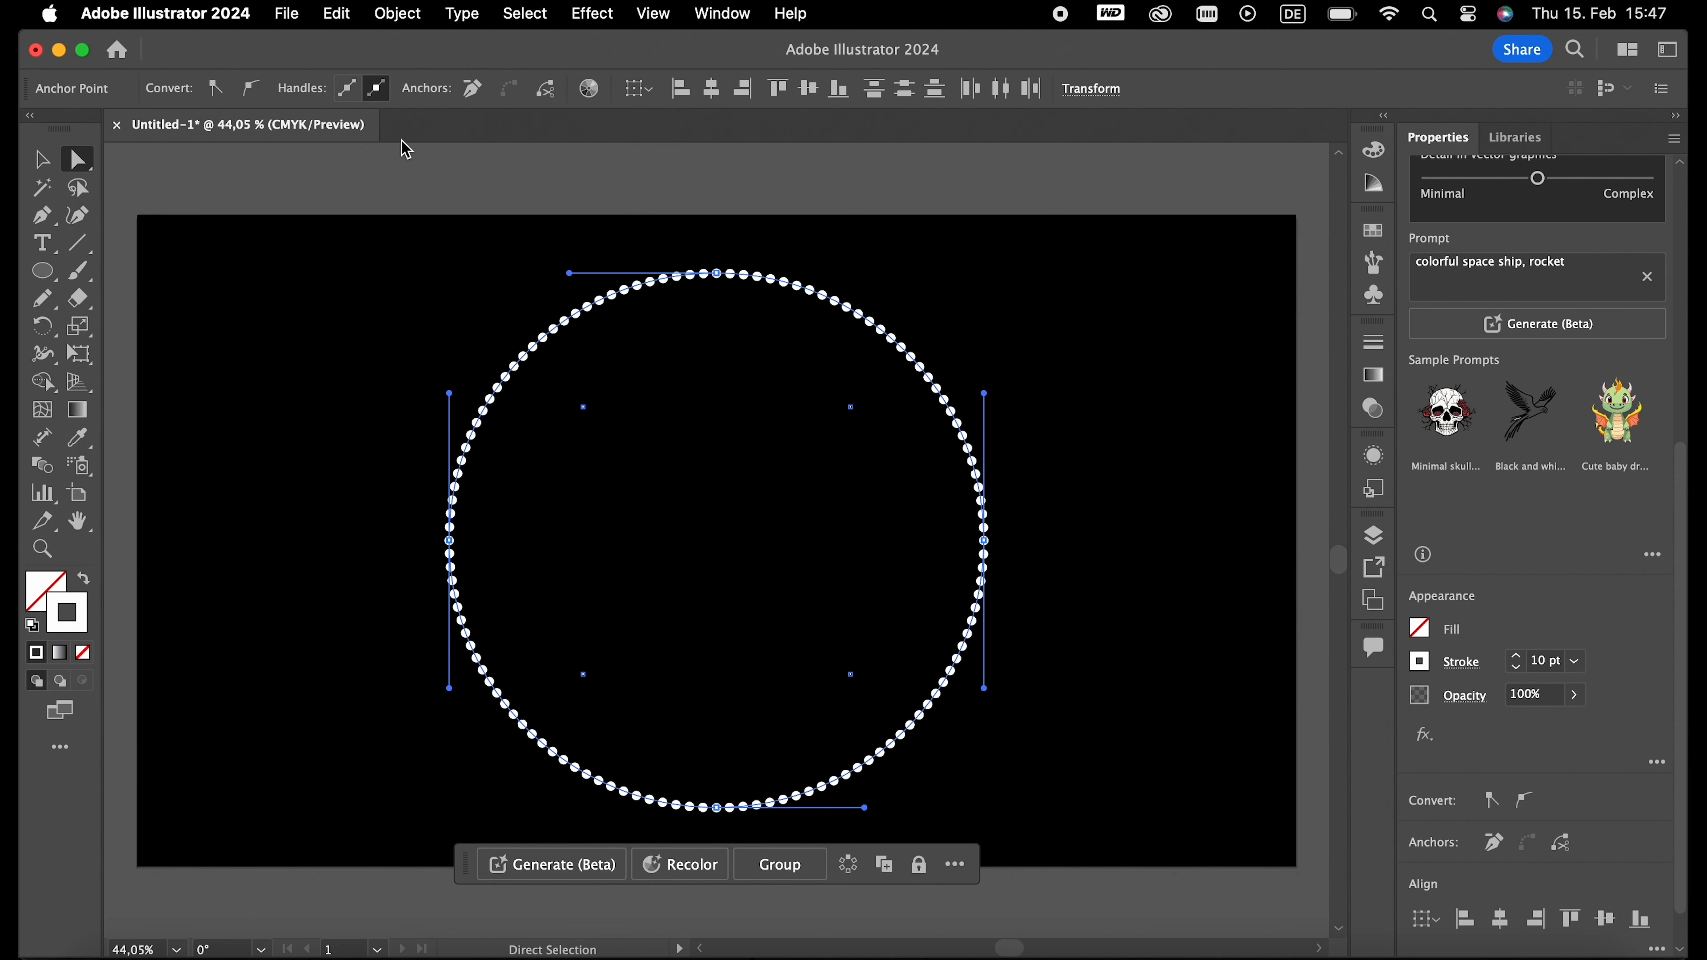
{"action": "left_click", "coordinate": [41, 160]}
{"action": "left_click", "coordinate": [1011, 392]}
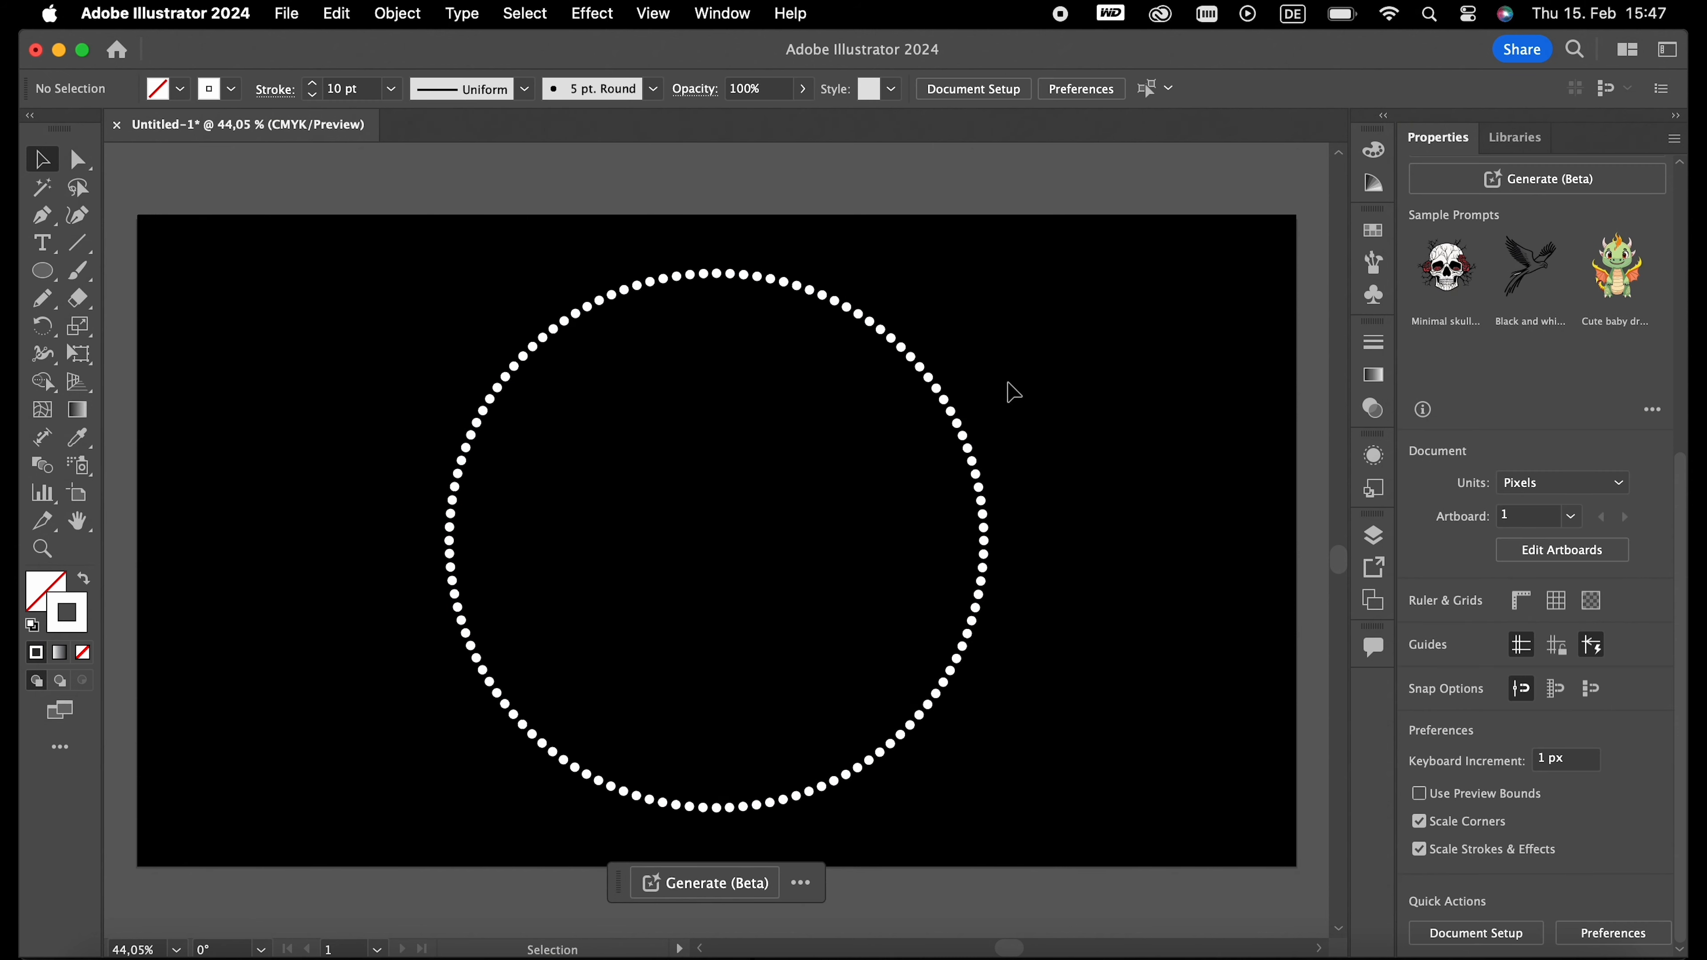
- Move three of the quarter arcs outward from the circle and undo the moves
{"action": "left_click_drag", "start_coordinate": [906, 350], "coordinate": [1010, 324]}
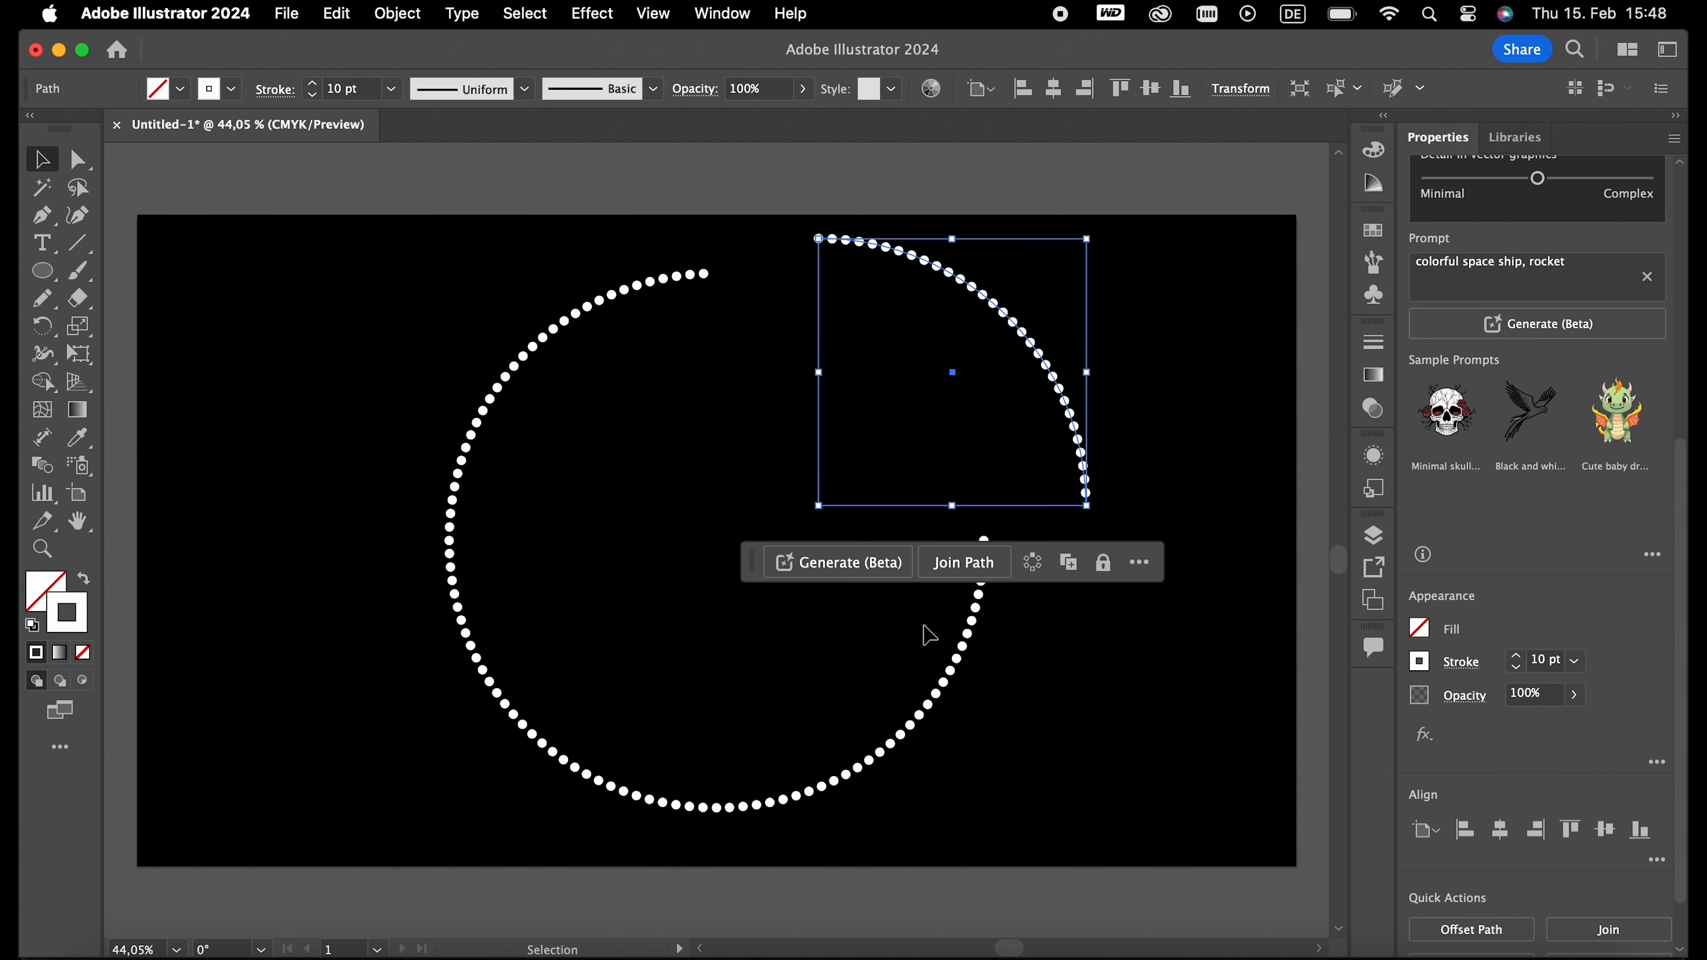
{"action": "left_click_drag", "start_coordinate": [952, 686], "coordinate": [1054, 736]}
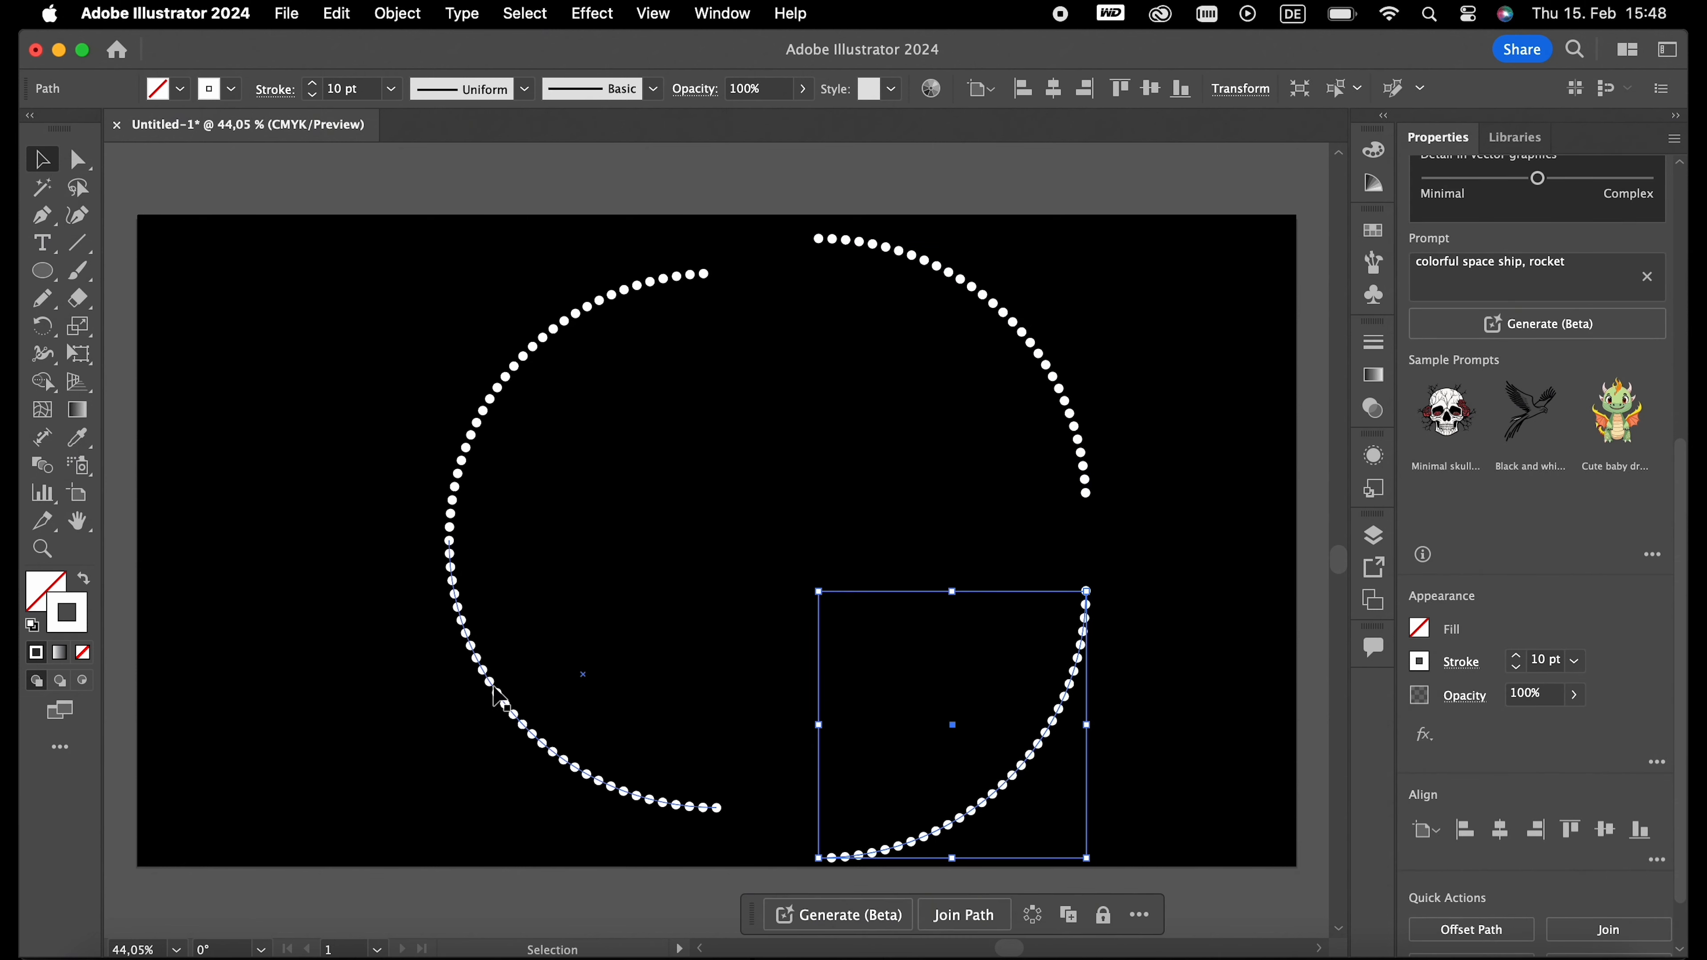
{"action": "left_click_drag", "start_coordinate": [479, 691], "coordinate": [448, 718]}
{"action": "key", "text": "super+z"}
{"action": "key", "text": "super+z"}
{"action": "key", "text": "super+z"}
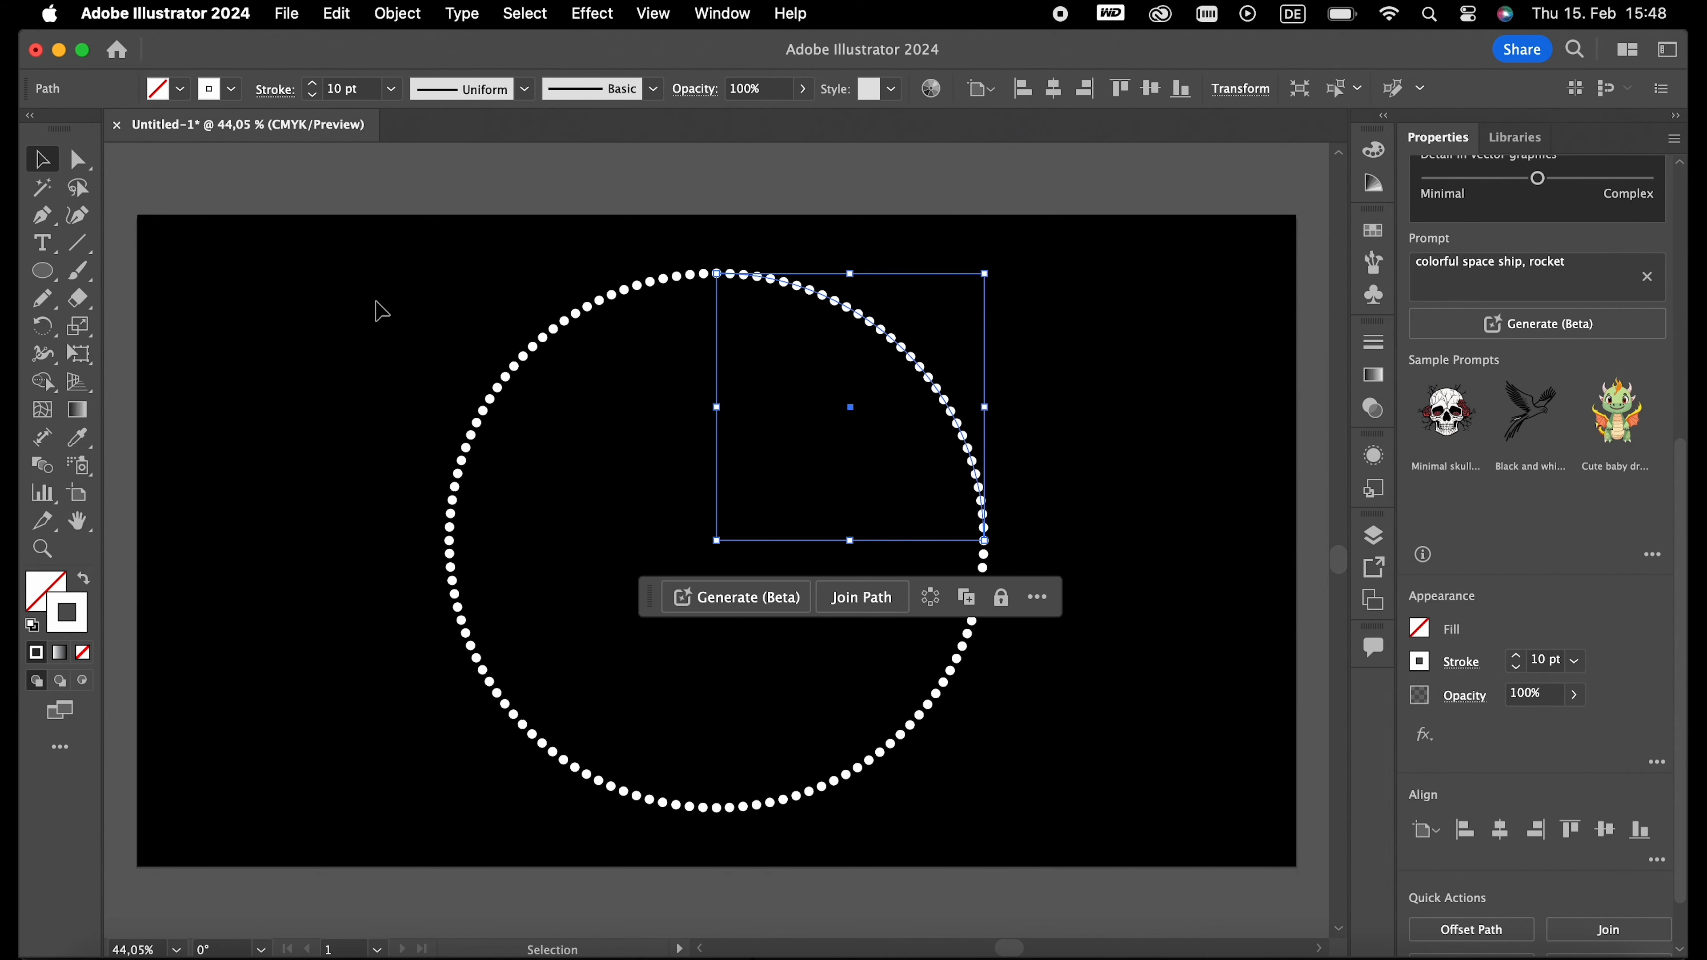
- Apply the width profile that tapers from thick to a point to all four quarter arcs, and deselect them
{"action": "left_click_drag", "start_coordinate": [376, 241], "coordinate": [1132, 815]}
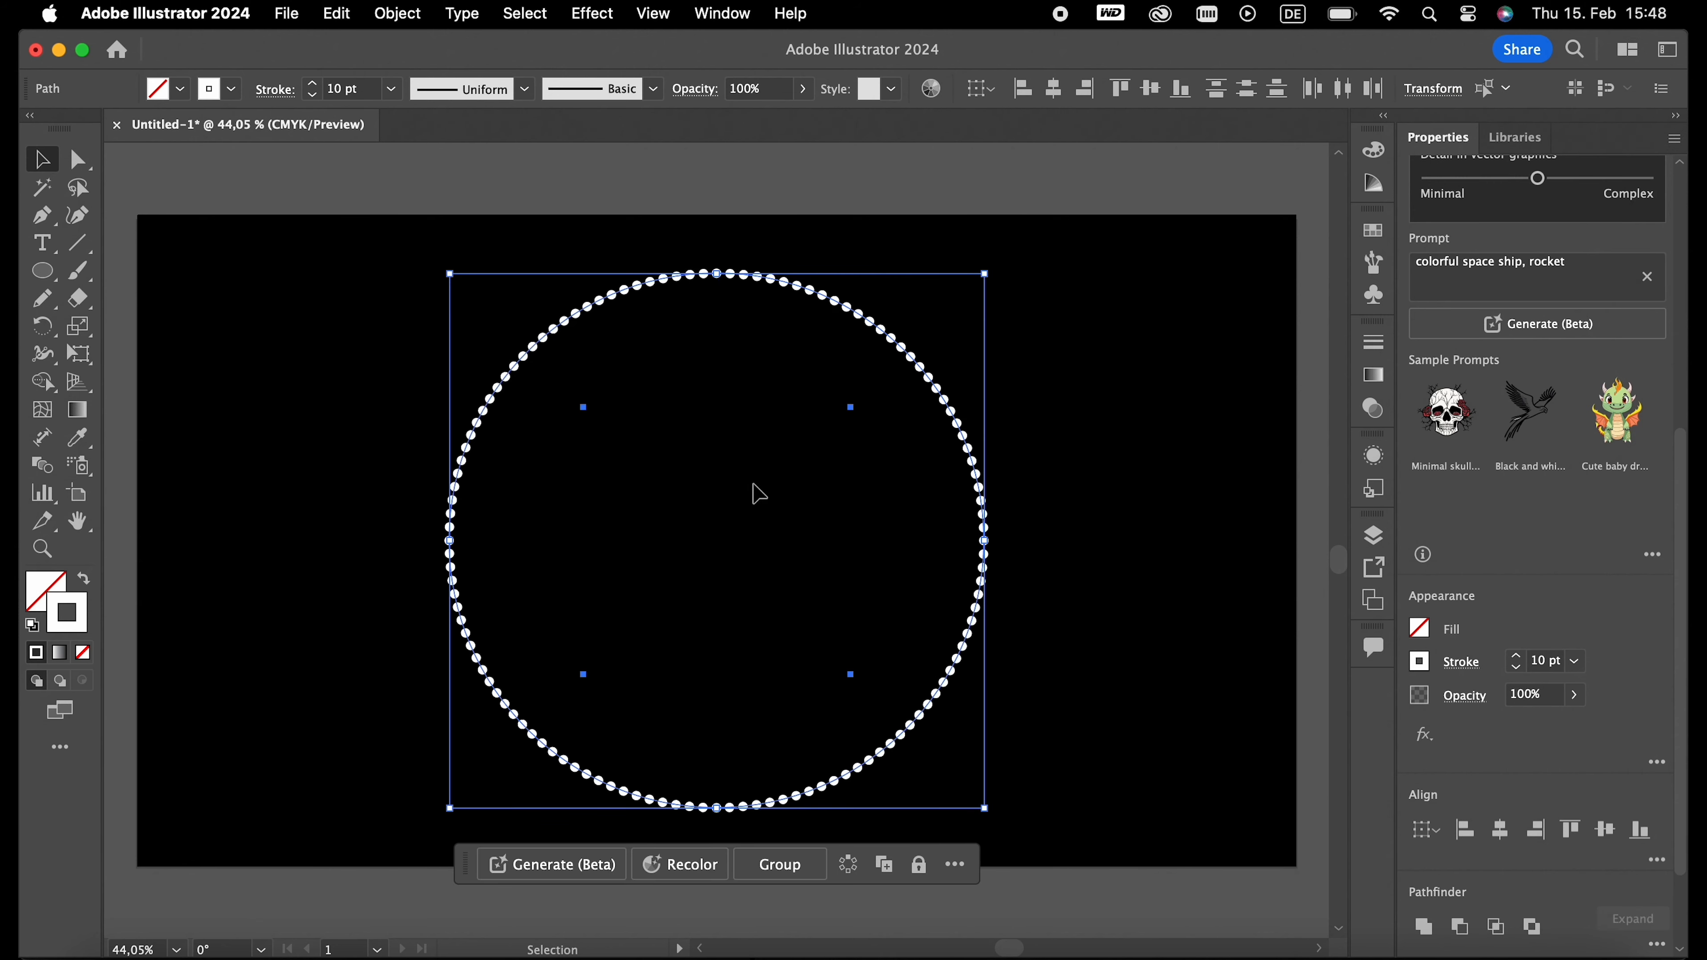
{"action": "left_click", "coordinate": [525, 89]}
{"action": "left_click", "coordinate": [479, 277]}
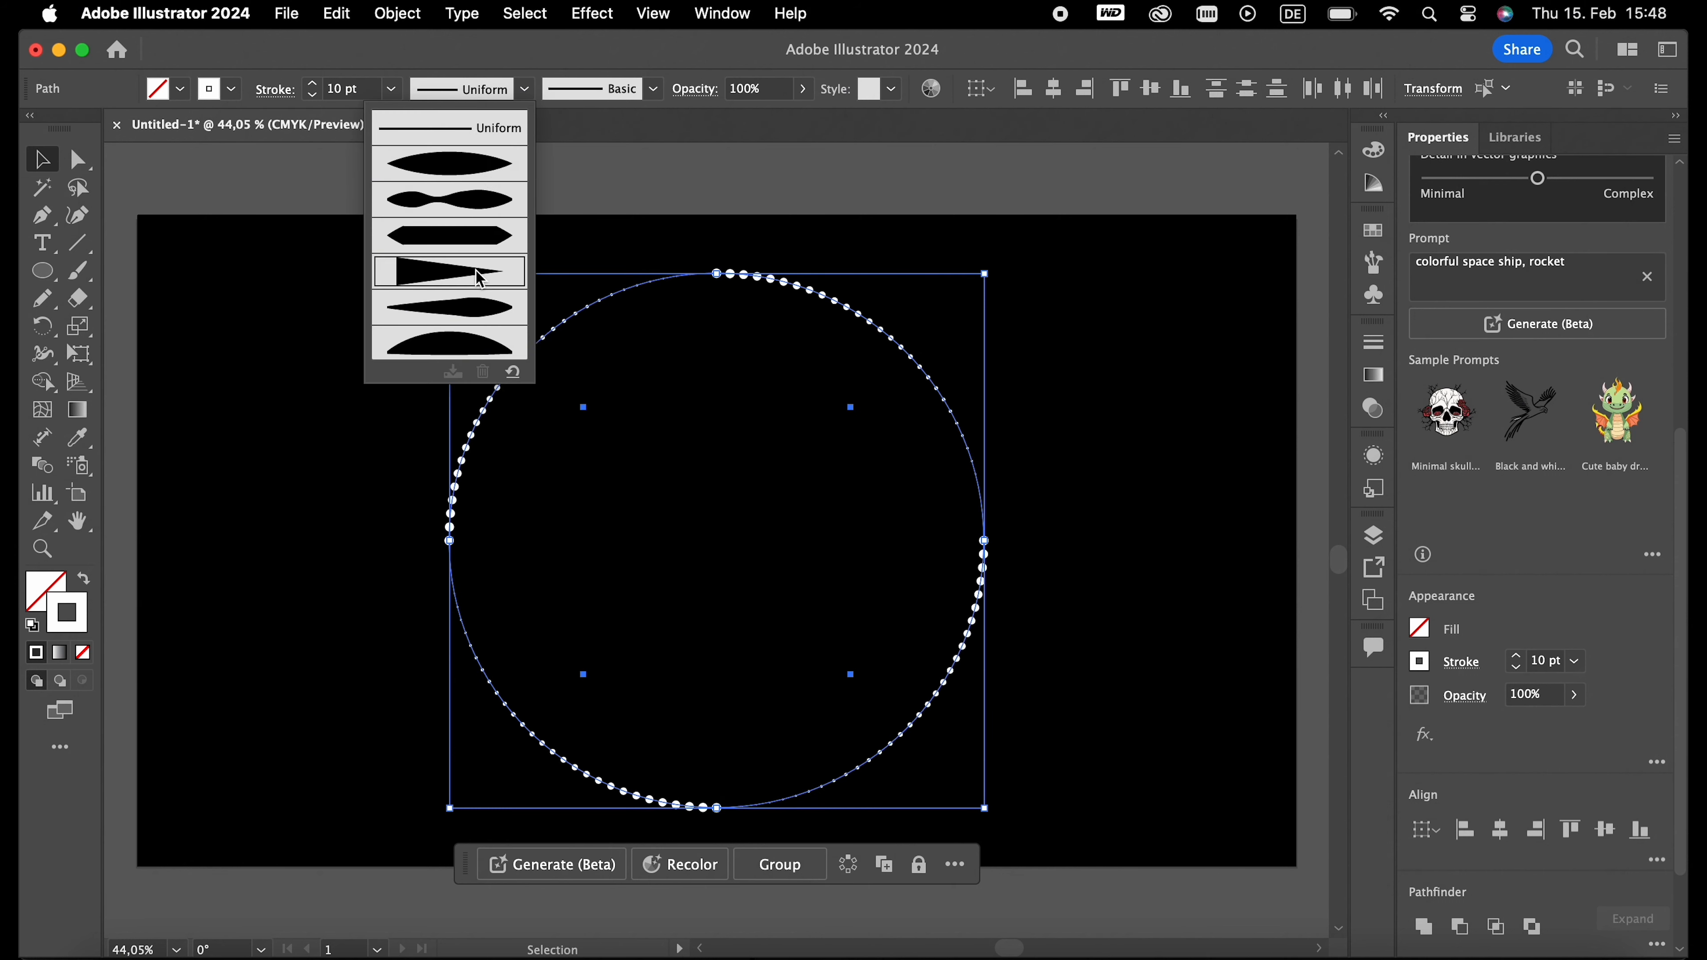
{"action": "left_click", "coordinate": [369, 387]}
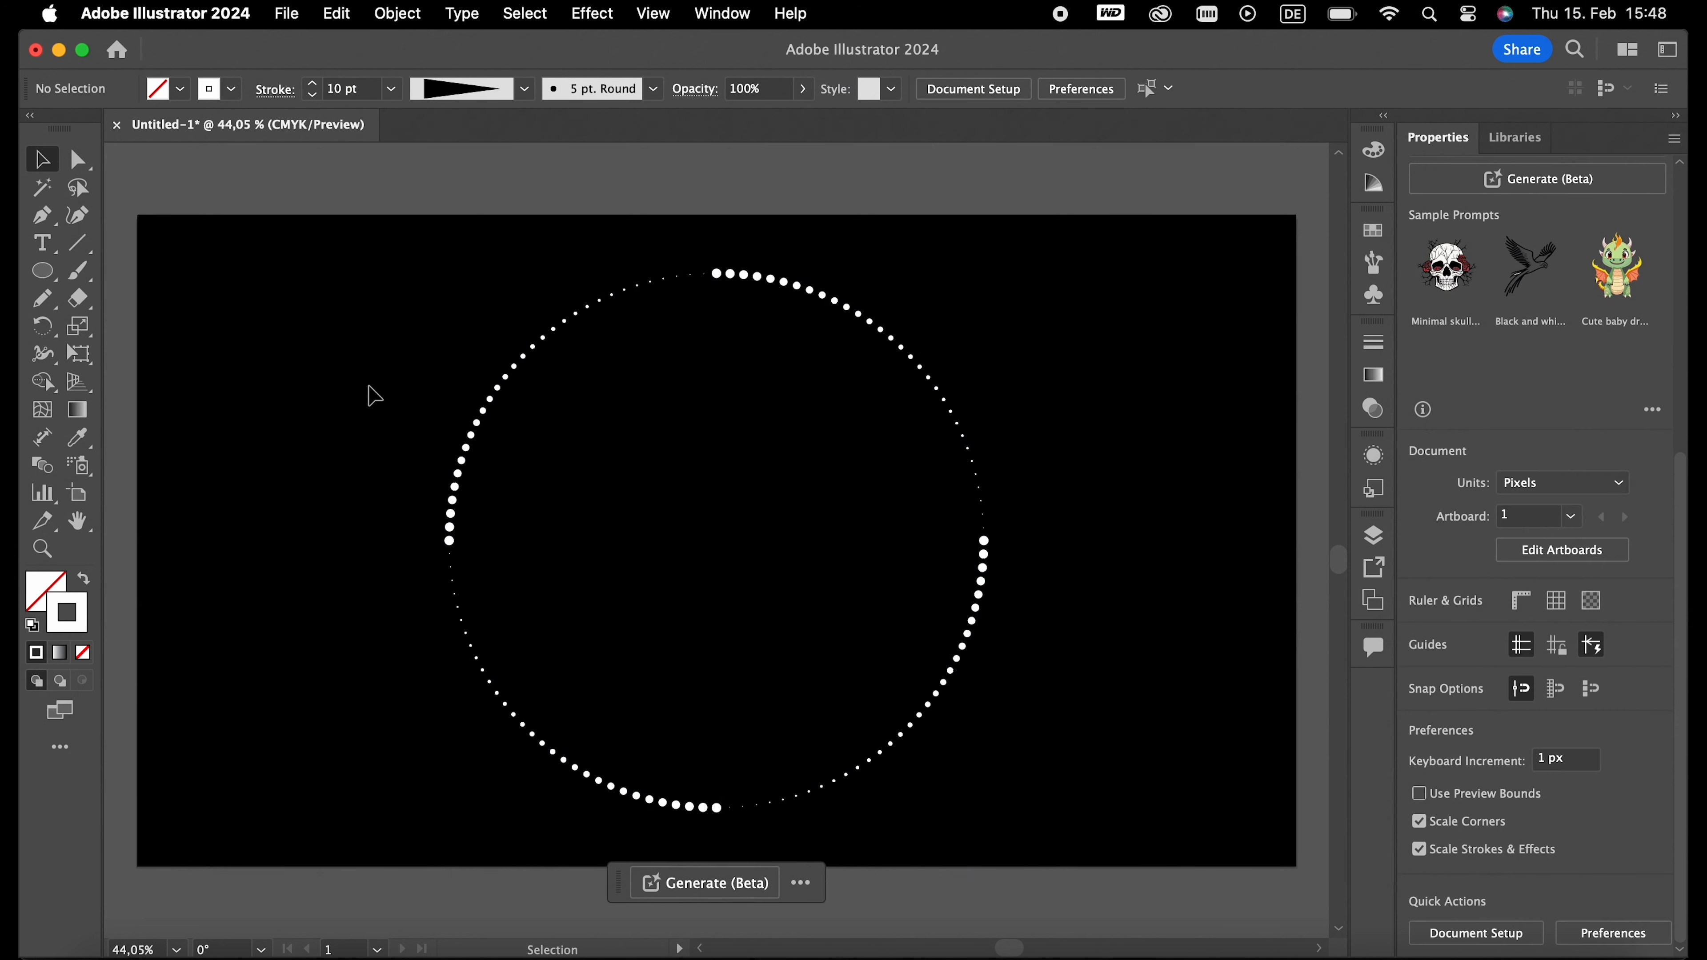
- Select all four tapered dotted arcs and group them
{"action": "left_click_drag", "start_coordinate": [354, 328], "coordinate": [1149, 819]}
{"action": "right_click", "coordinate": [788, 575]}
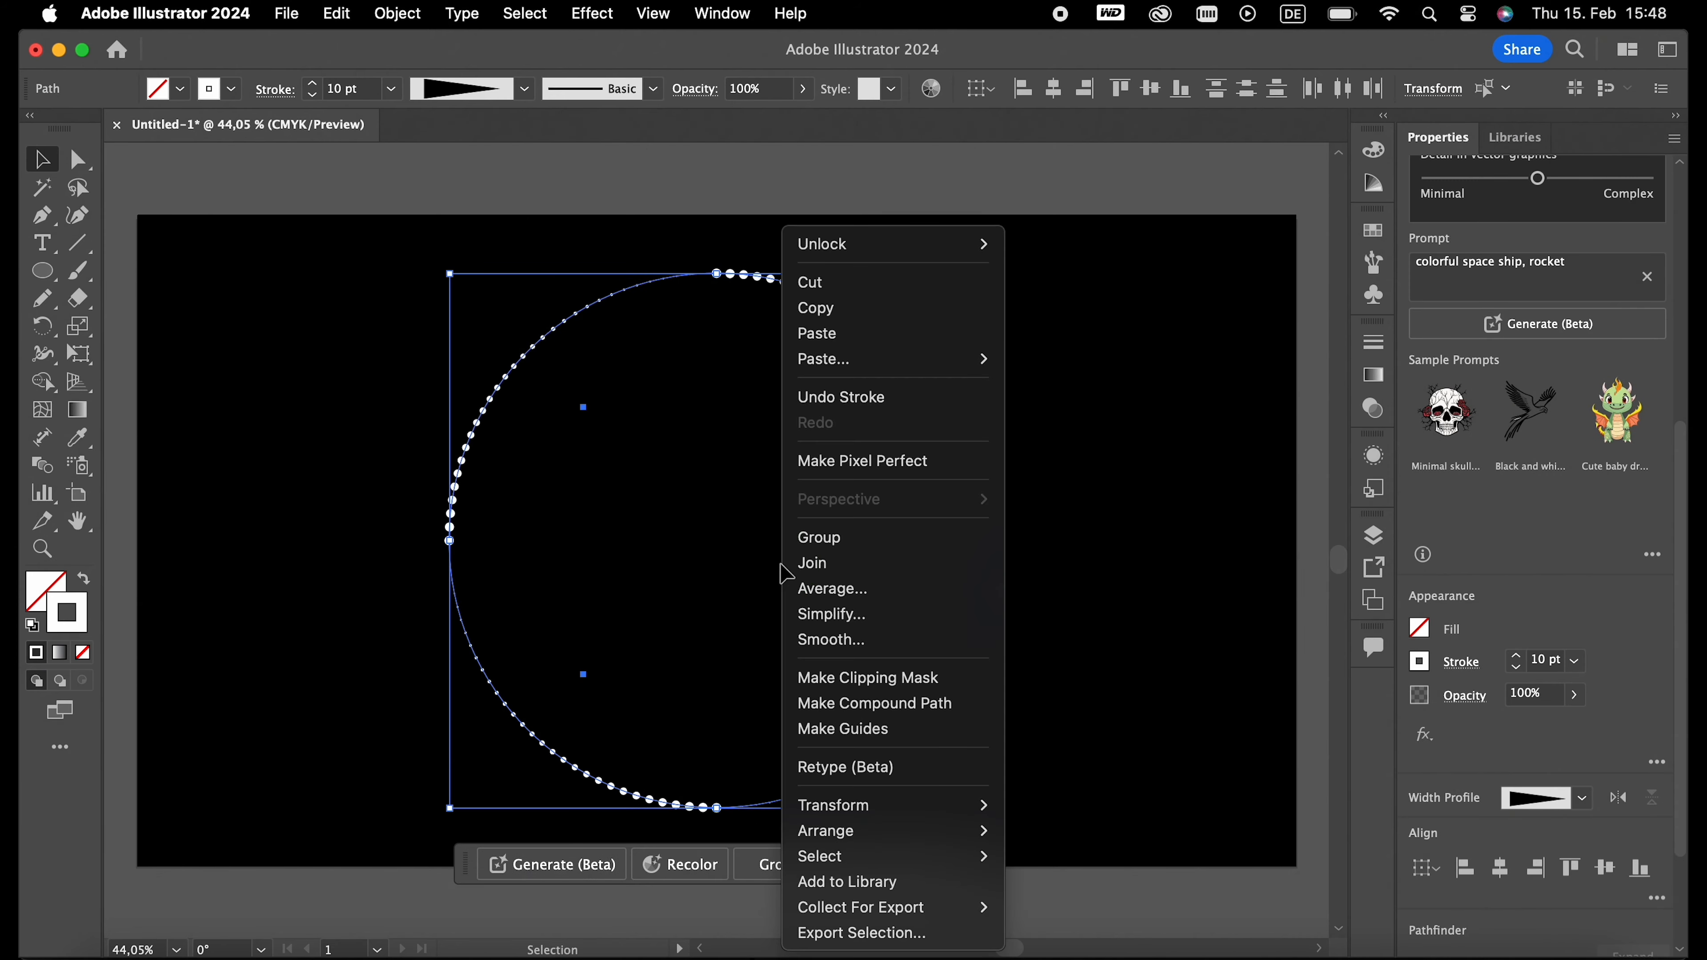
{"action": "left_click", "coordinate": [803, 538]}
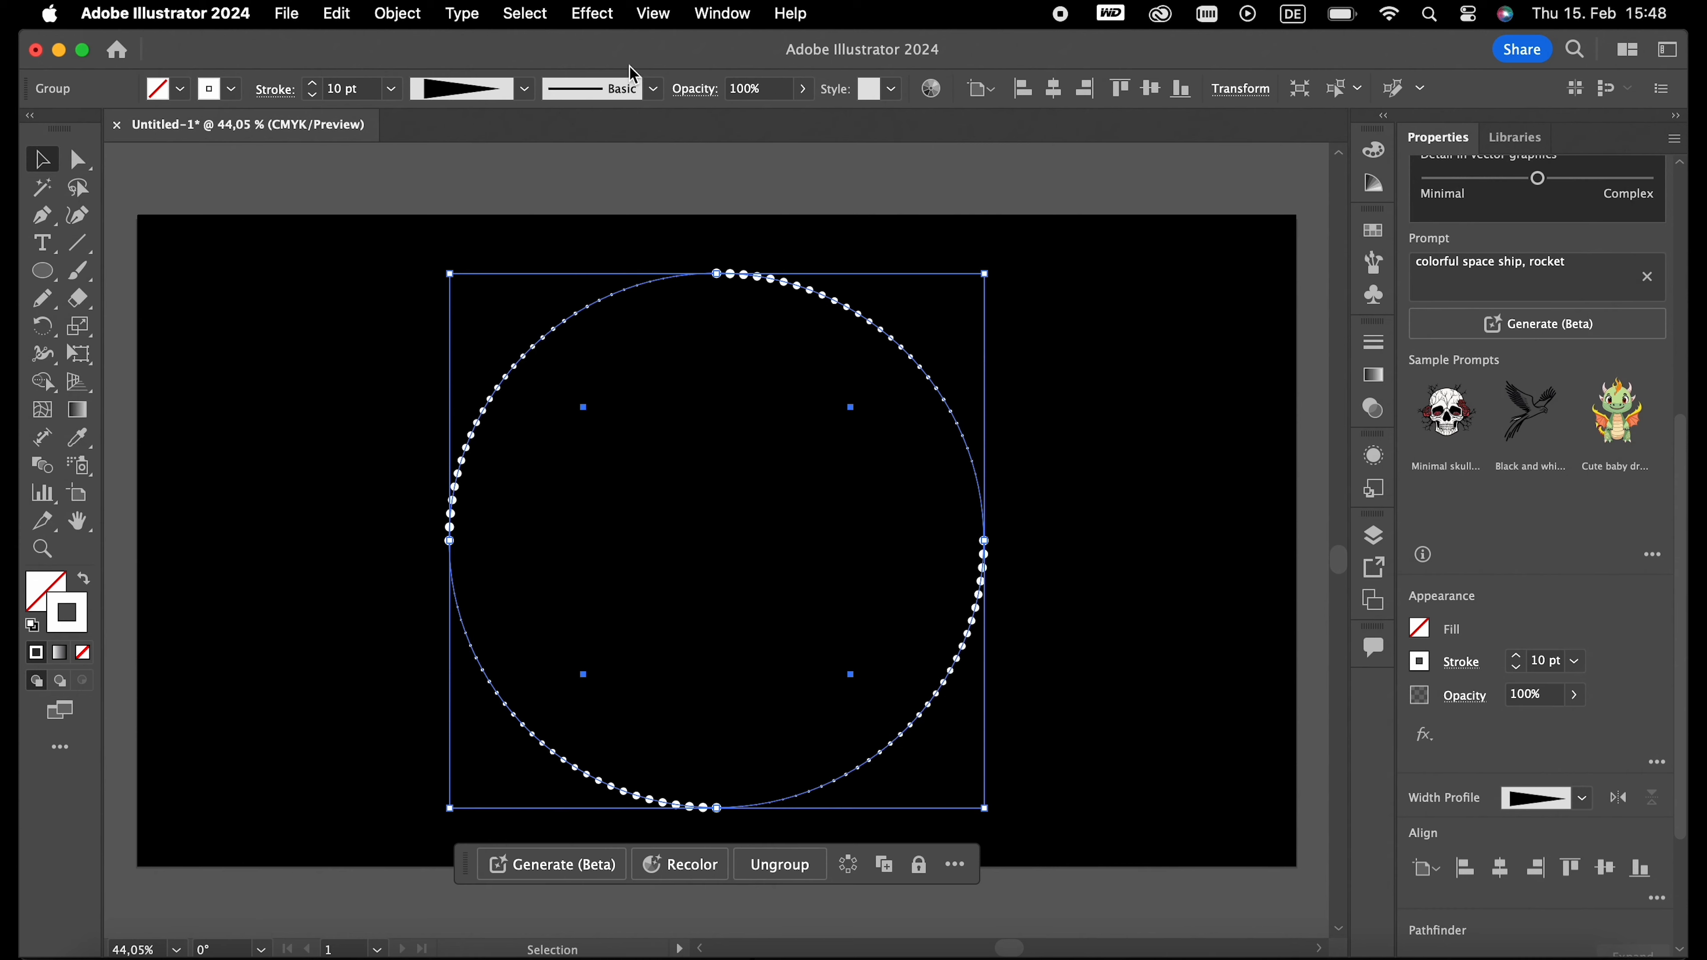
- Add a Transform effect to the grouped arcs with horizontal and vertical scale set to 95%
{"action": "left_click", "coordinate": [586, 15]}
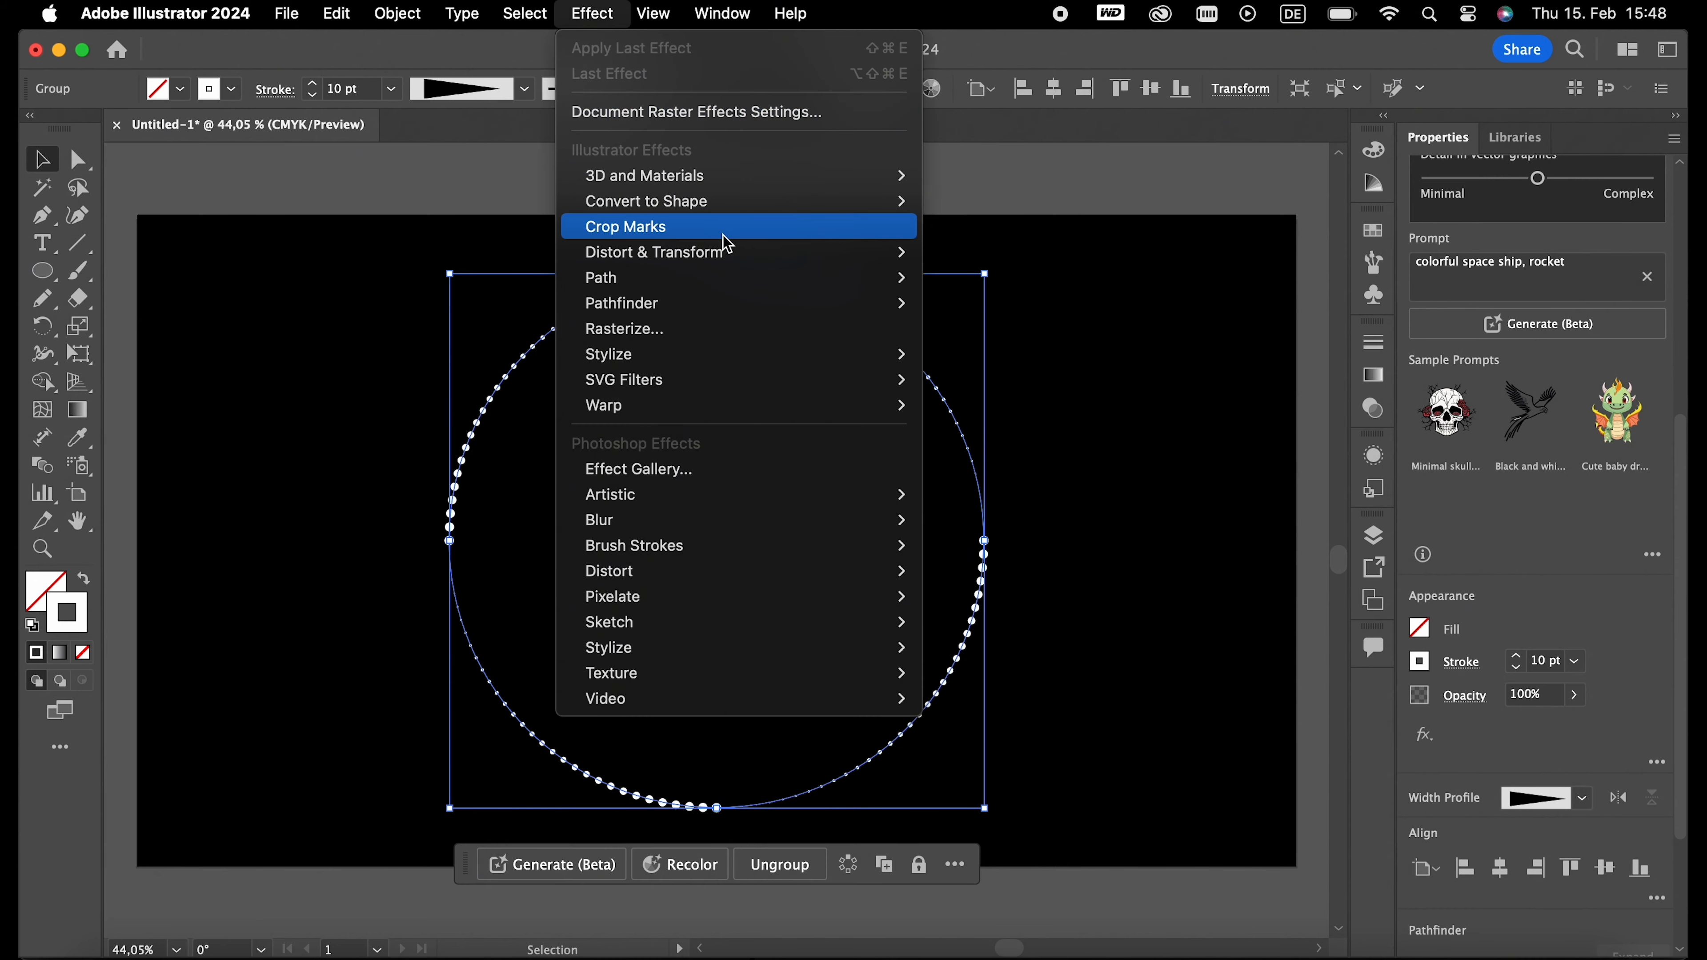
{"action": "mouse_move", "coordinate": [743, 255]}
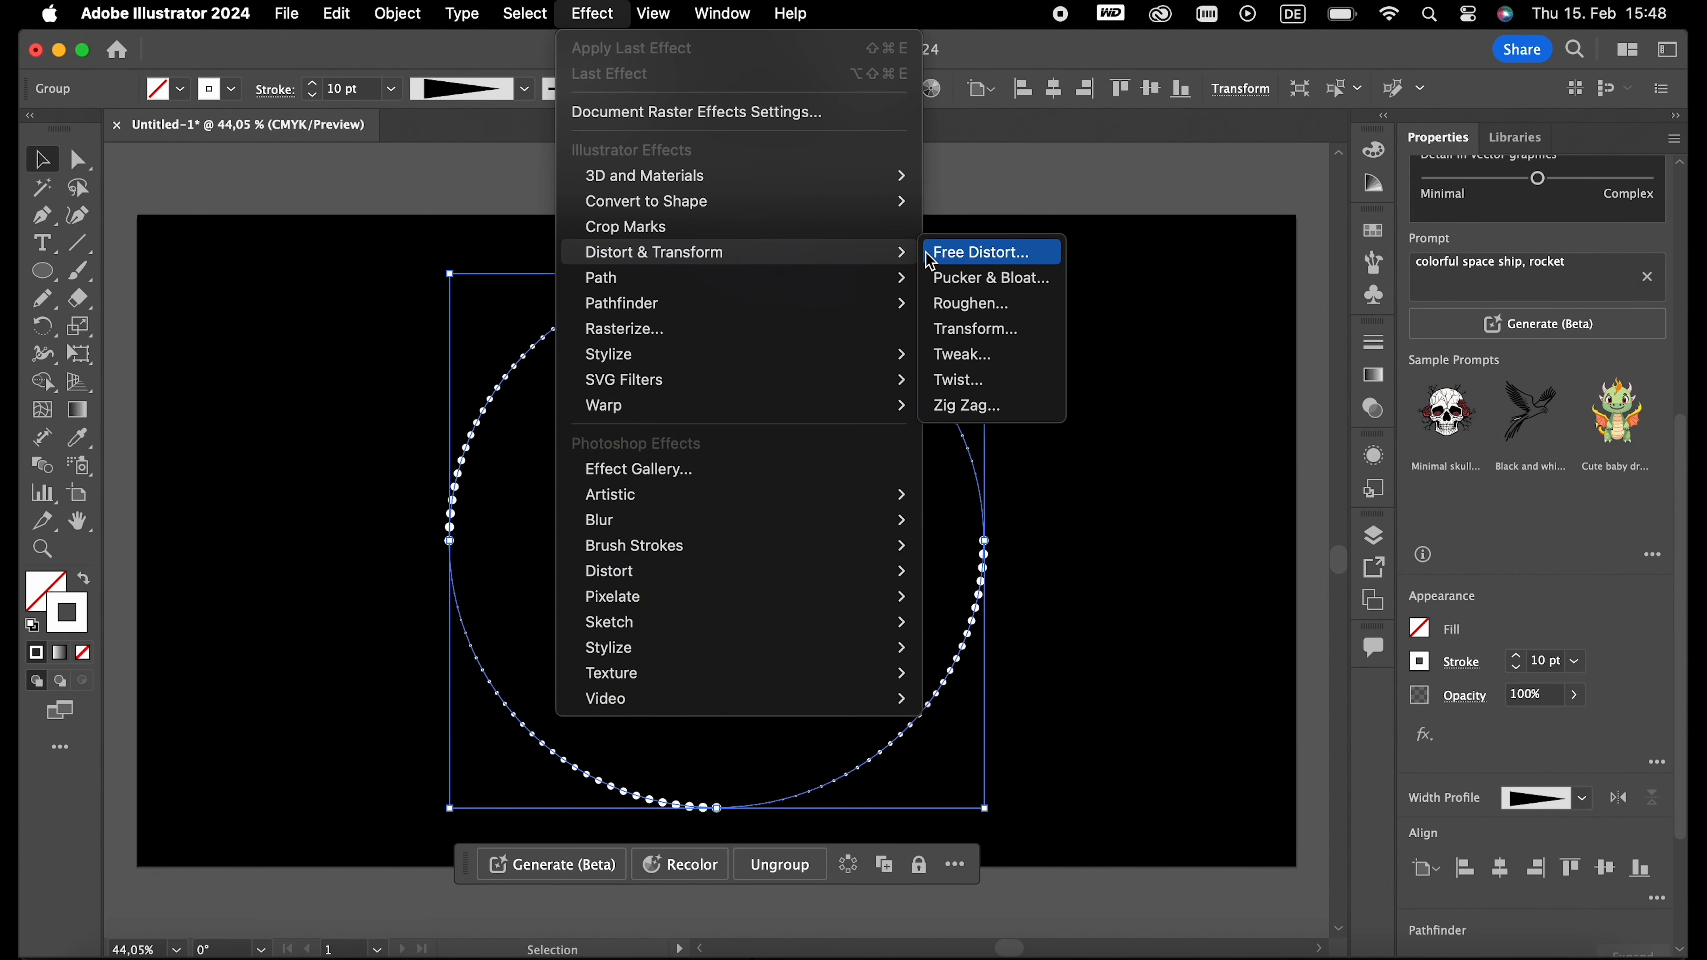
{"action": "left_click", "coordinate": [974, 329]}
{"action": "left_click", "coordinate": [1399, 262]}
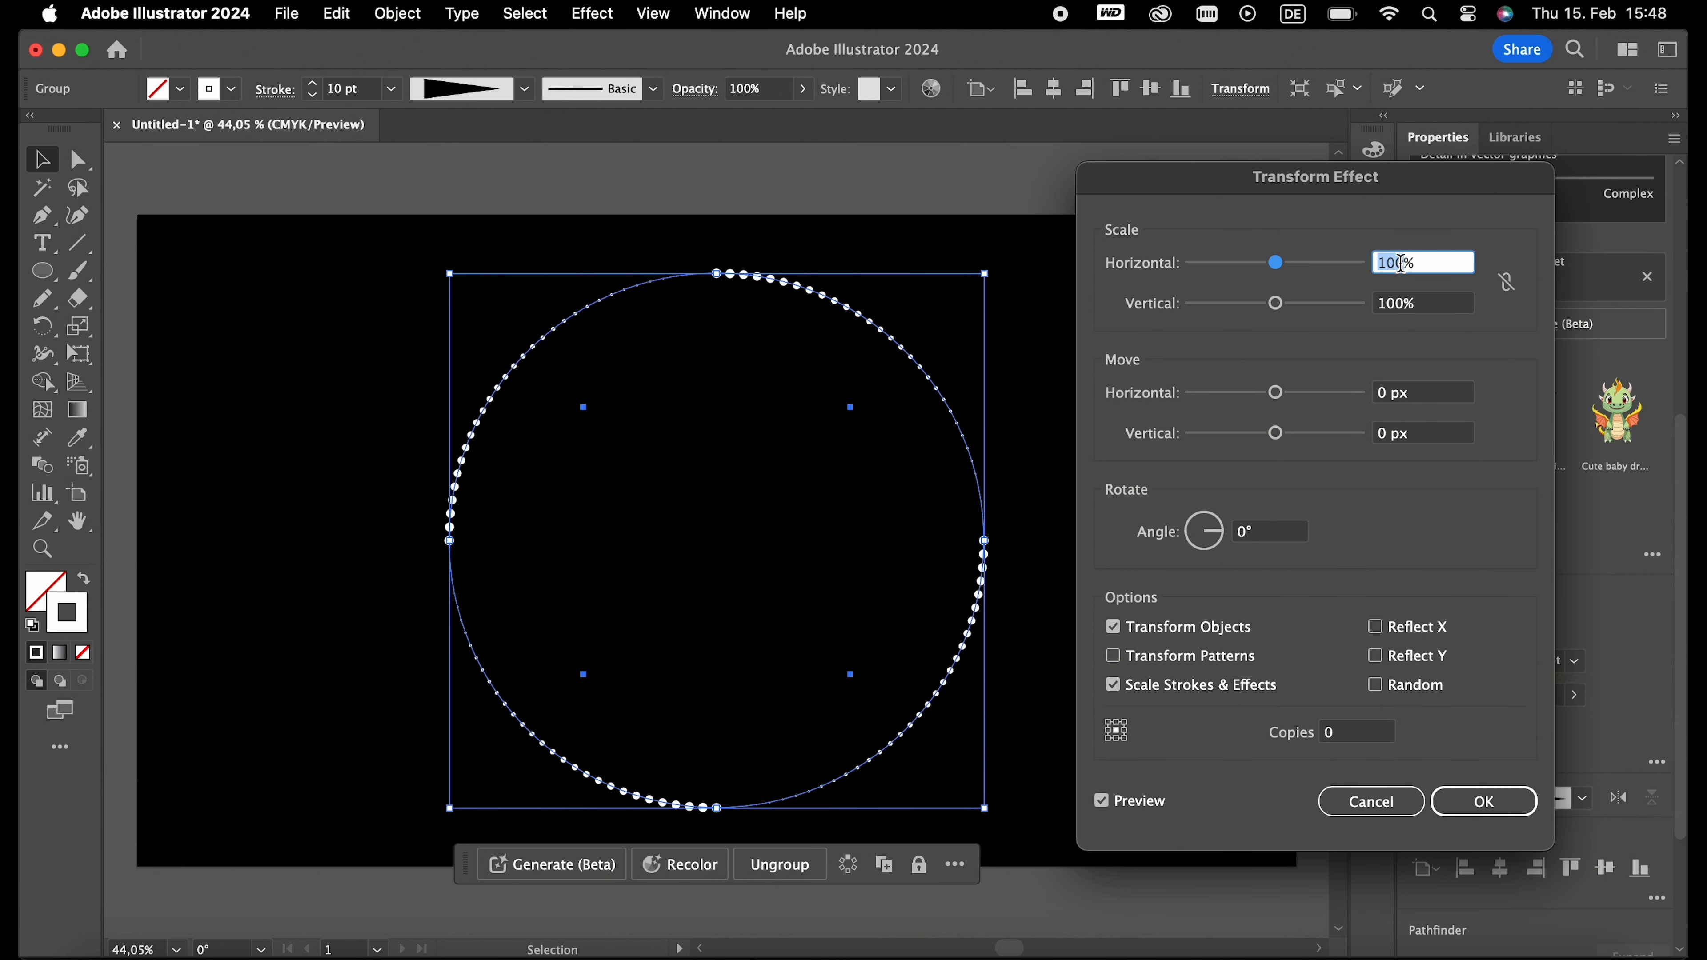
{"action": "type", "text": "95"}
{"action": "left_click", "coordinate": [1401, 308]}
{"action": "type", "text": "95"}
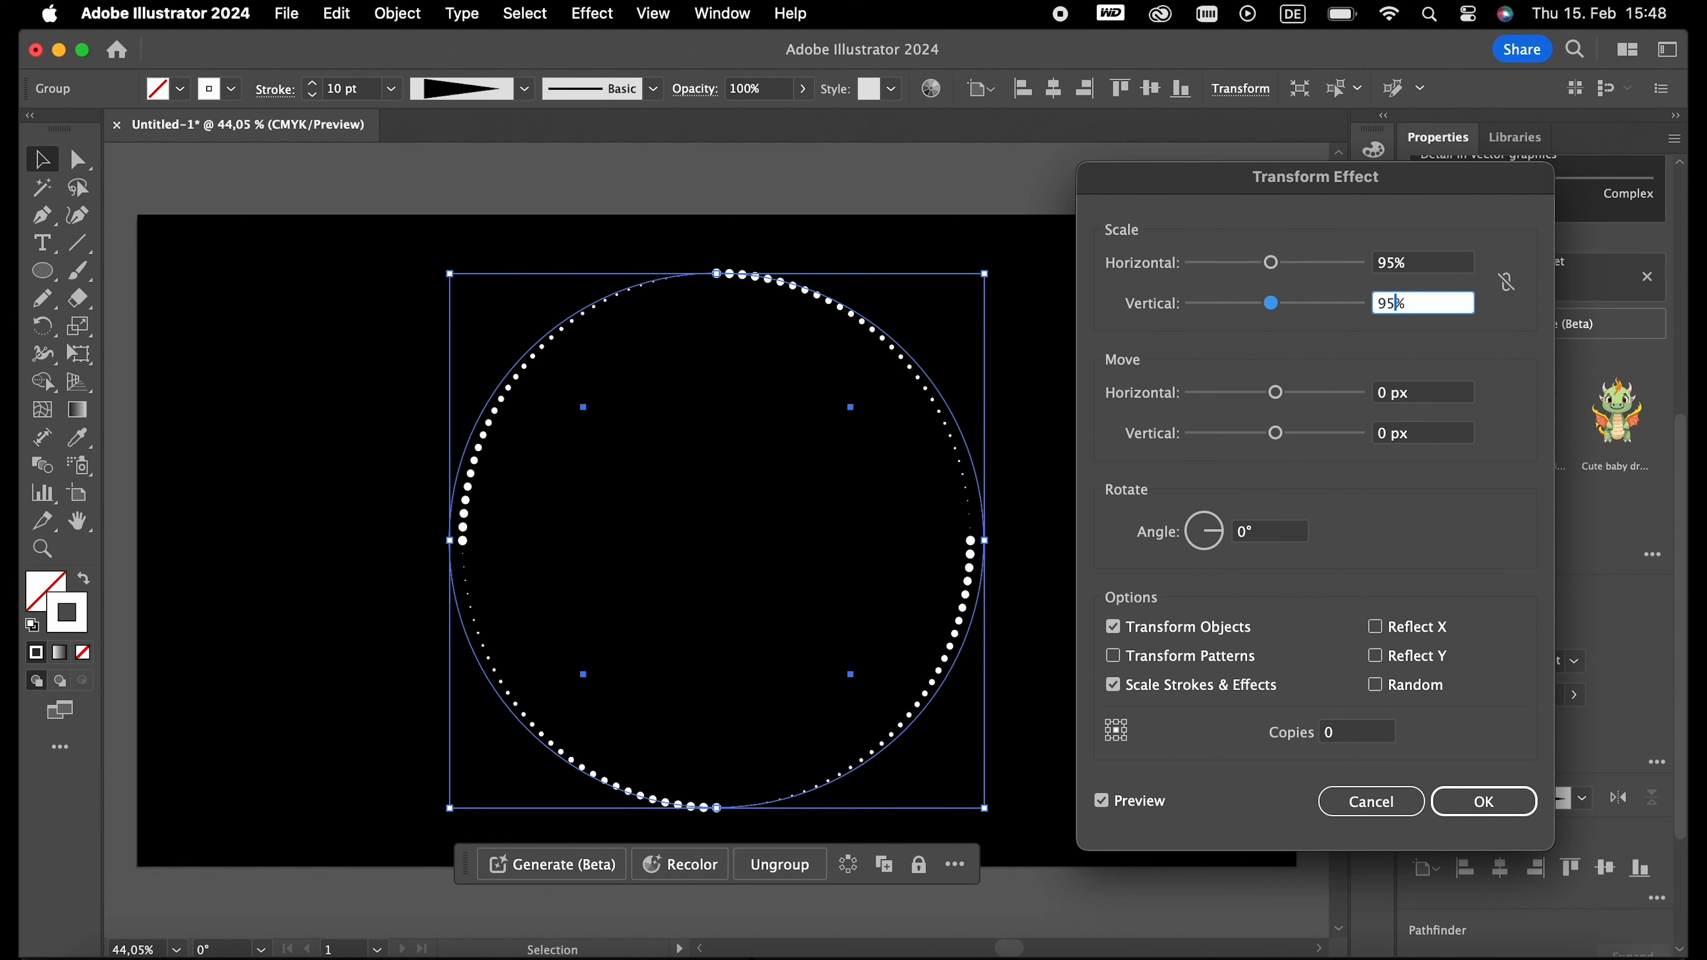
- Set the Transform effect's rotation angle to -8°
{"action": "left_click", "coordinate": [1241, 542]}
{"action": "key", "text": "Down"}
{"action": "key", "text": "Down"}
{"action": "key", "text": "Down"}
{"action": "key", "text": "Down"}
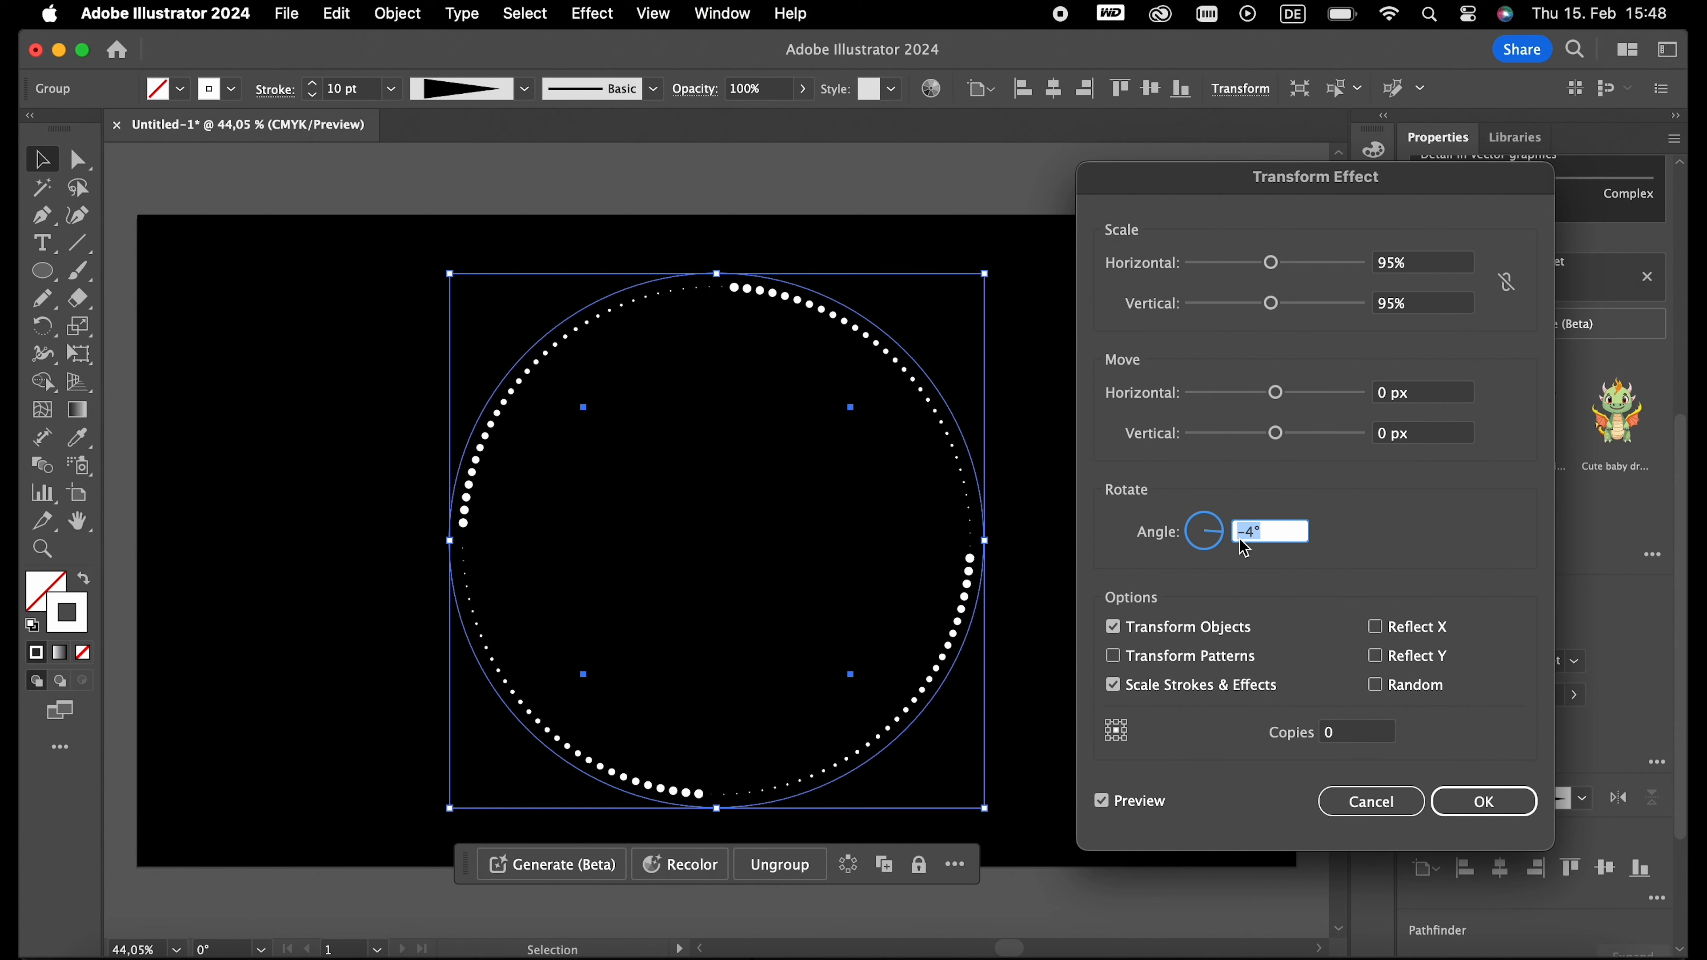
{"action": "key", "text": "Down"}
{"action": "key", "text": "Down"}
{"action": "key", "text": "Down"}
{"action": "key", "text": "Down"}
- Set the Transform effect's number of copies to 40, apply the effect, and deselect the dotted spiral
{"action": "left_click", "coordinate": [1348, 734]}
{"action": "key", "text": "Up"}
{"action": "key", "text": "Up"}
{"action": "key", "text": "Up"}
{"action": "key", "text": "Up"}
{"action": "key", "text": "Up"}
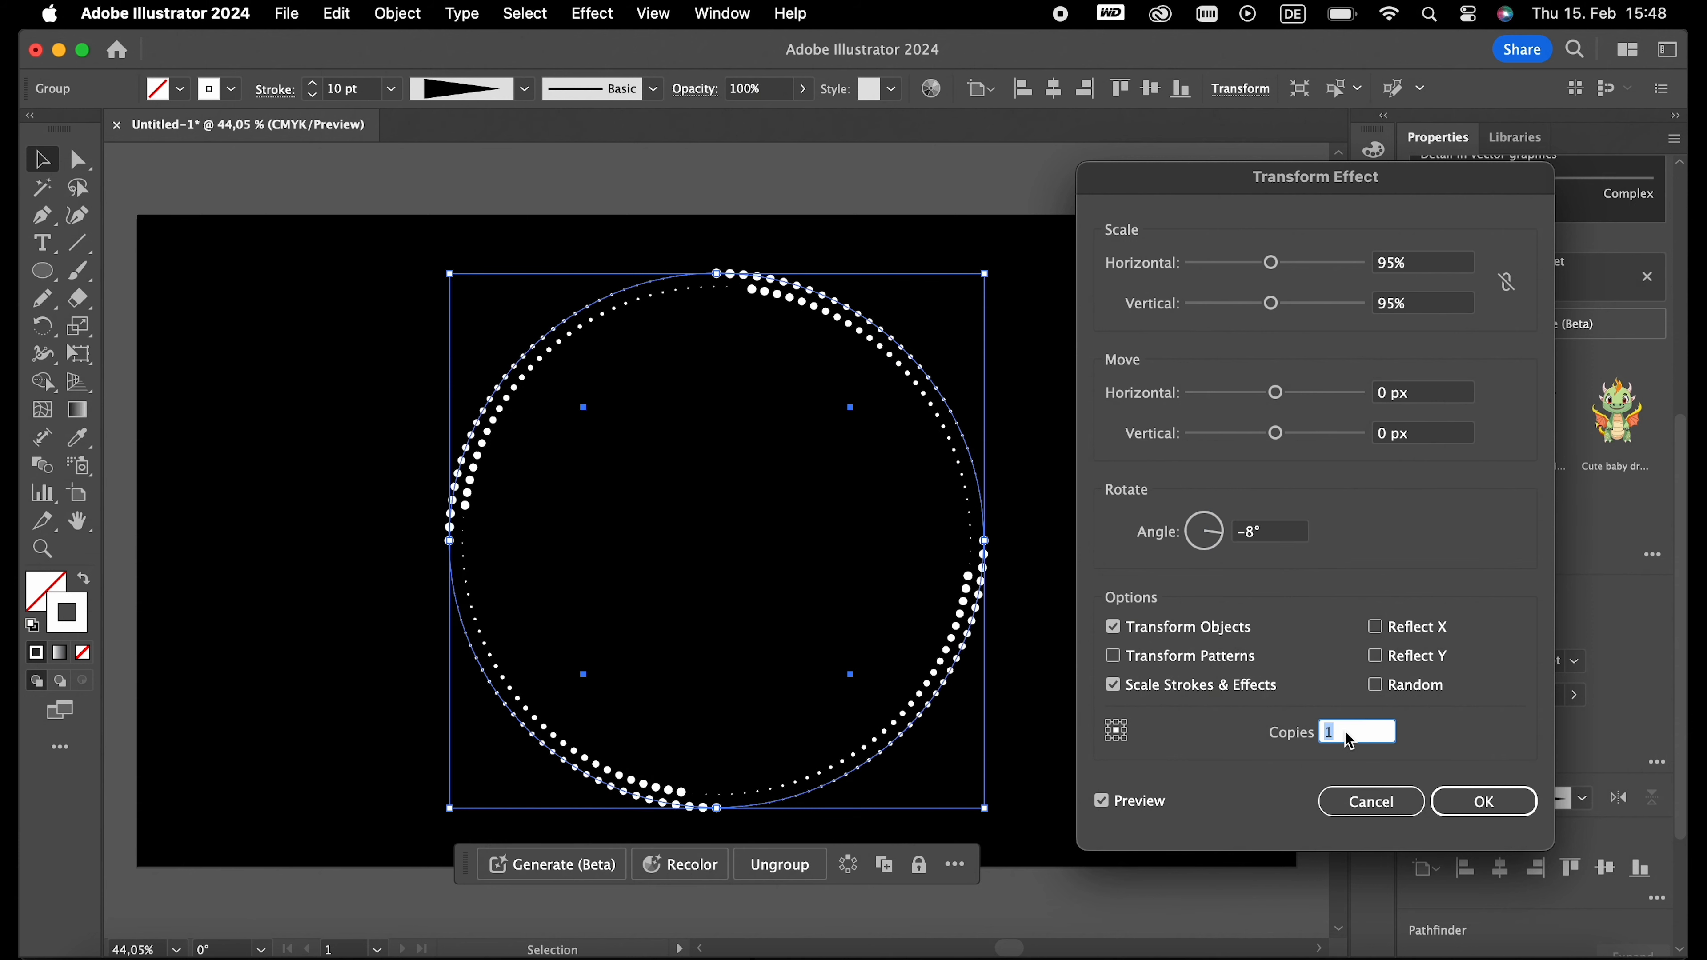
{"action": "key", "text": "Up"}
{"action": "key", "text": "Up"}
{"action": "key", "text": "Up"}
{"action": "key", "text": "Up"}
{"action": "key", "text": "Up"}
{"action": "key", "text": "Up"}
{"action": "key", "text": "Up"}
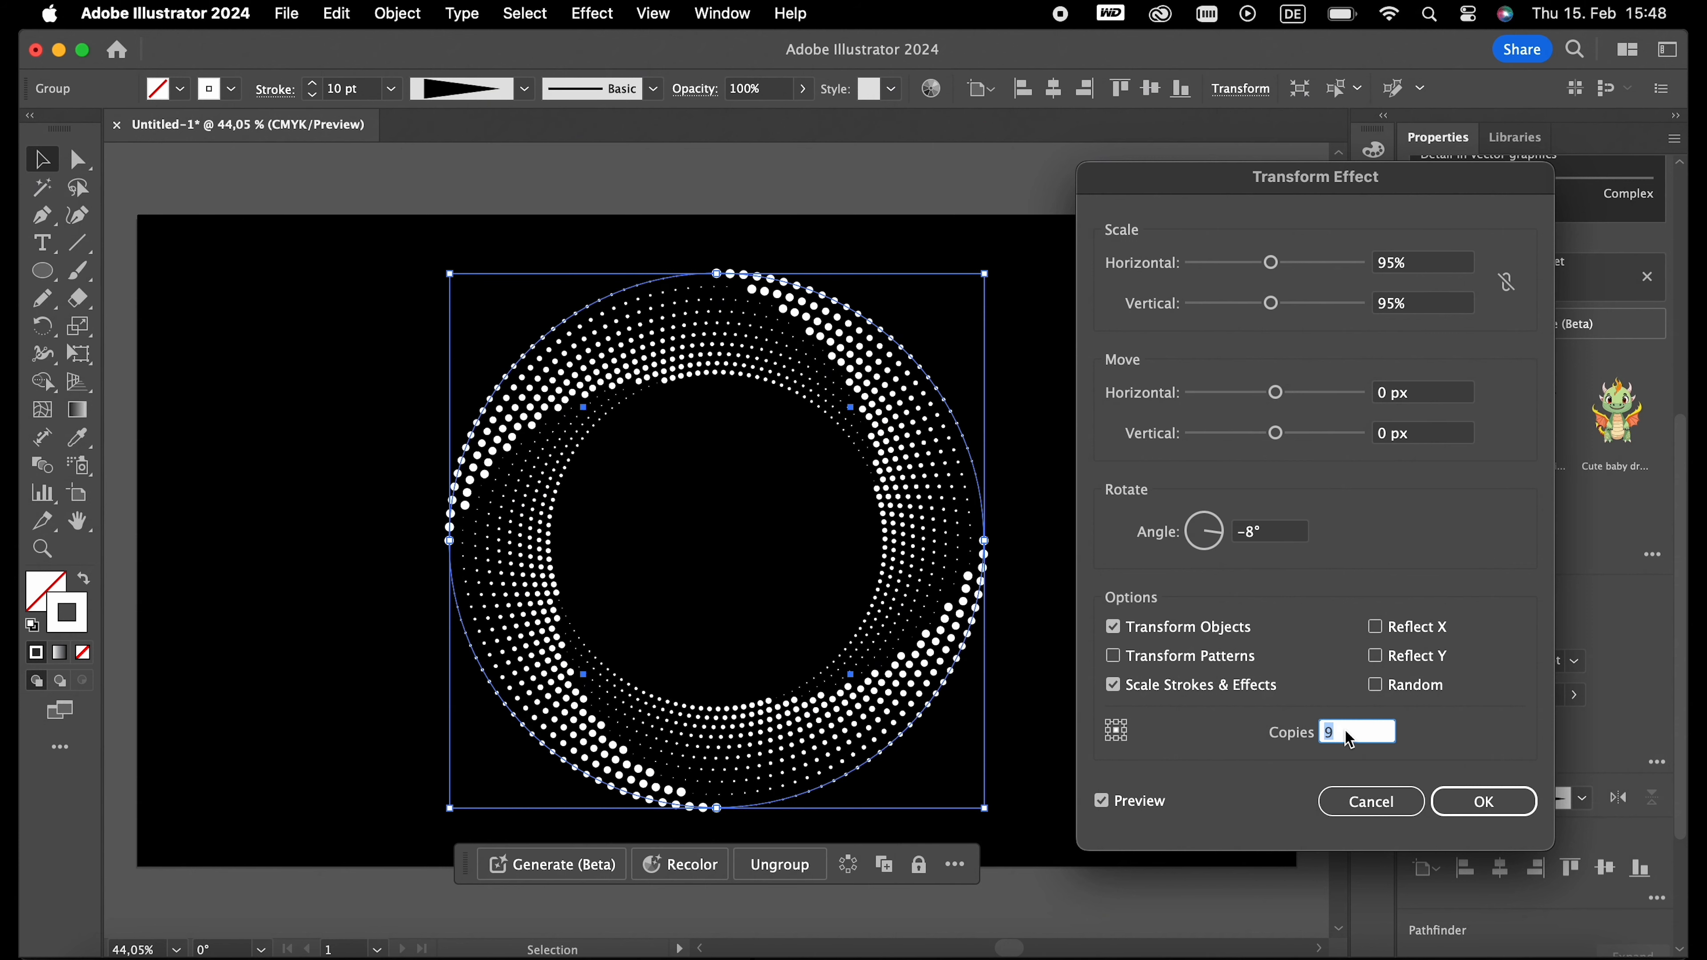
{"action": "key", "text": "Up"}
{"action": "key", "text": "Up"}
{"action": "key", "text": "Up"}
{"action": "key", "text": "Up"}
{"action": "key", "text": "Up"}
{"action": "key", "text": "Up"}
{"action": "key", "text": "Up"}
{"action": "key", "text": "Up"}
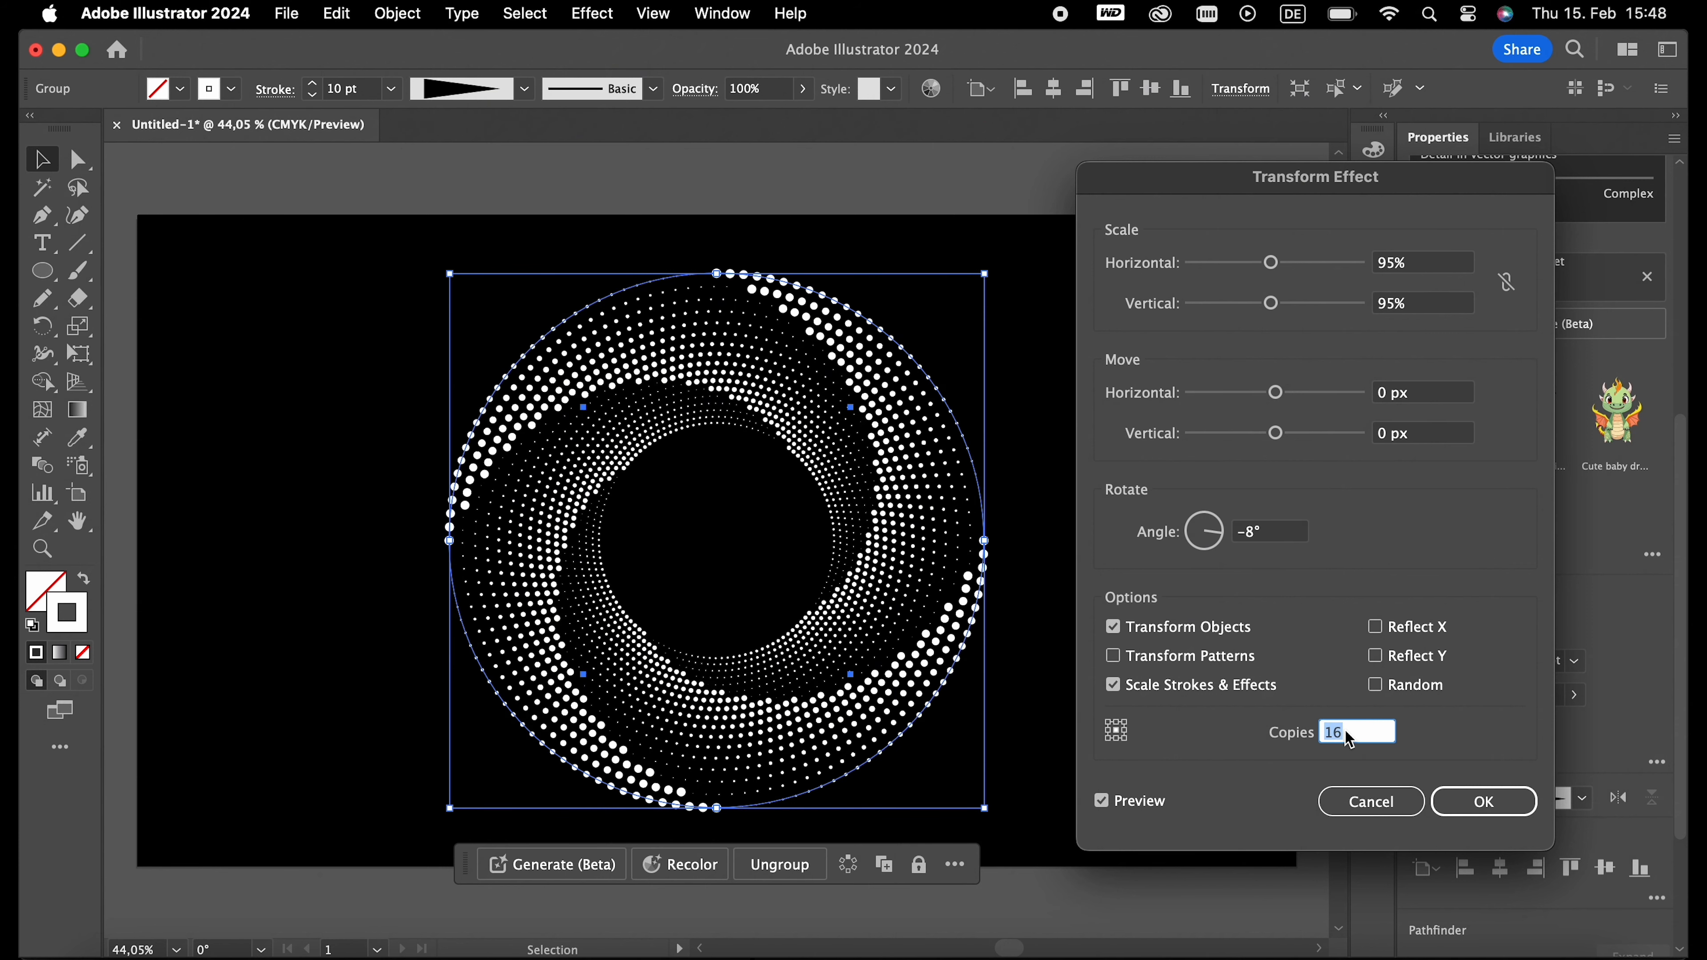
{"action": "key", "text": "Up"}
{"action": "key", "text": "Up"}
{"action": "key", "text": "Up"}
{"action": "key", "text": "Up"}
{"action": "key", "text": "Up"}
{"action": "key", "text": "Up"}
{"action": "key", "text": "Up"}
{"action": "key", "text": "Up"}
{"action": "key", "text": "Up"}
{"action": "key", "text": "Up"}
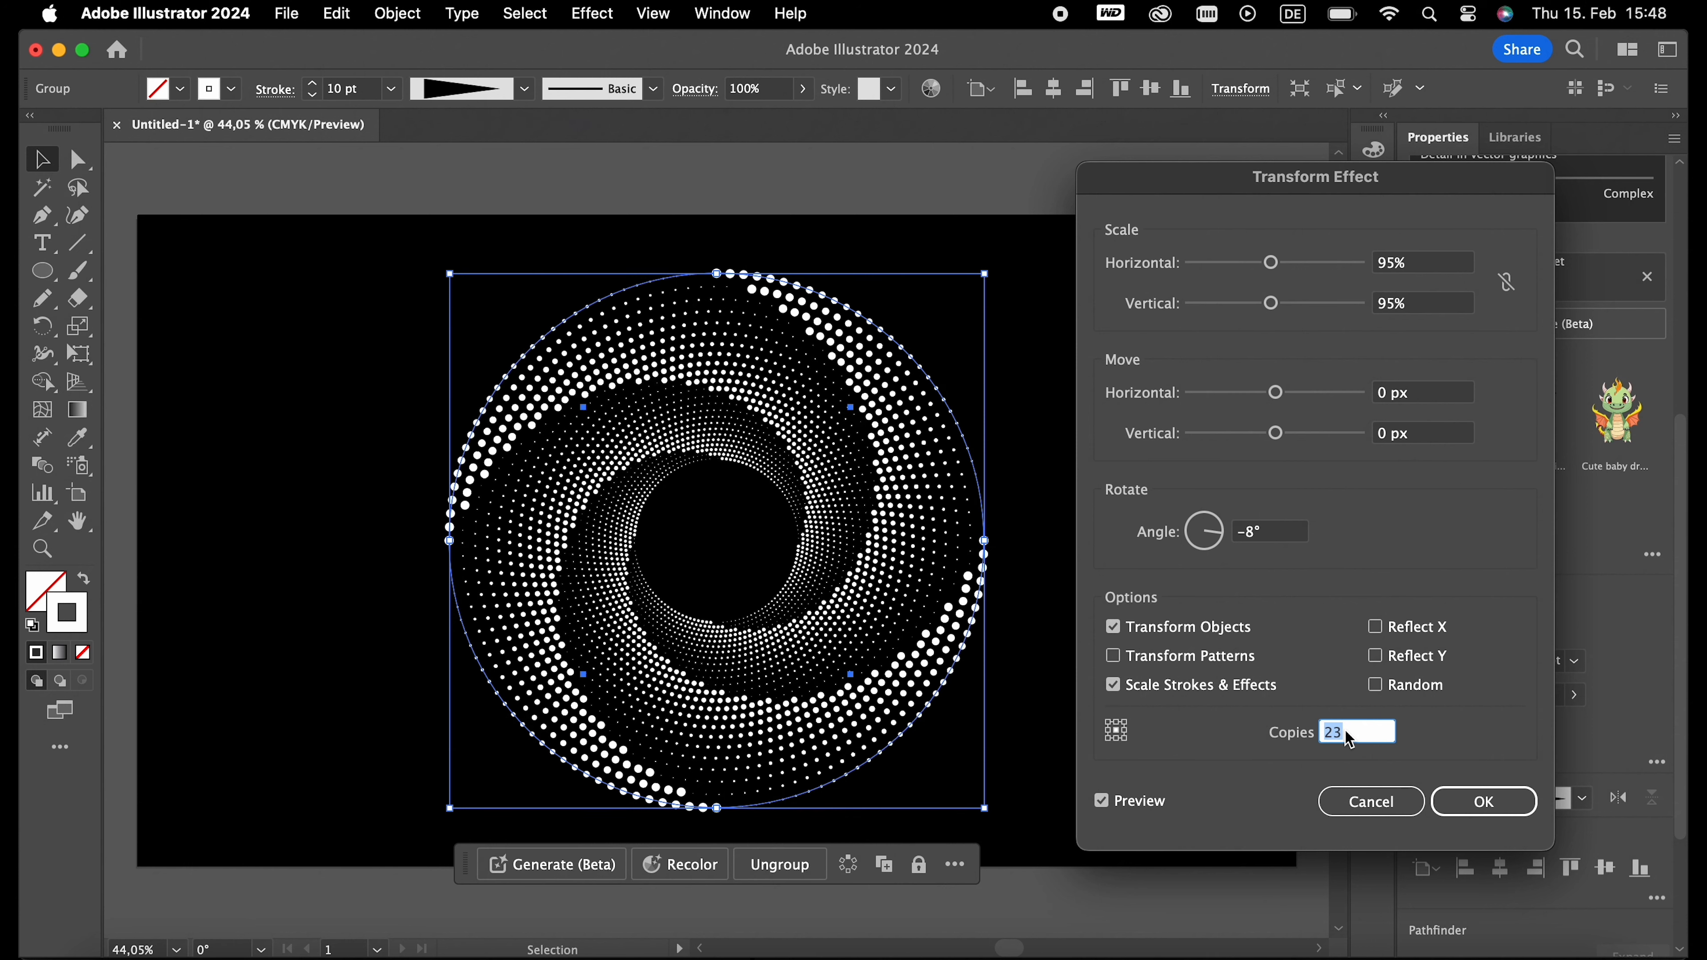
{"action": "key", "text": "Up"}
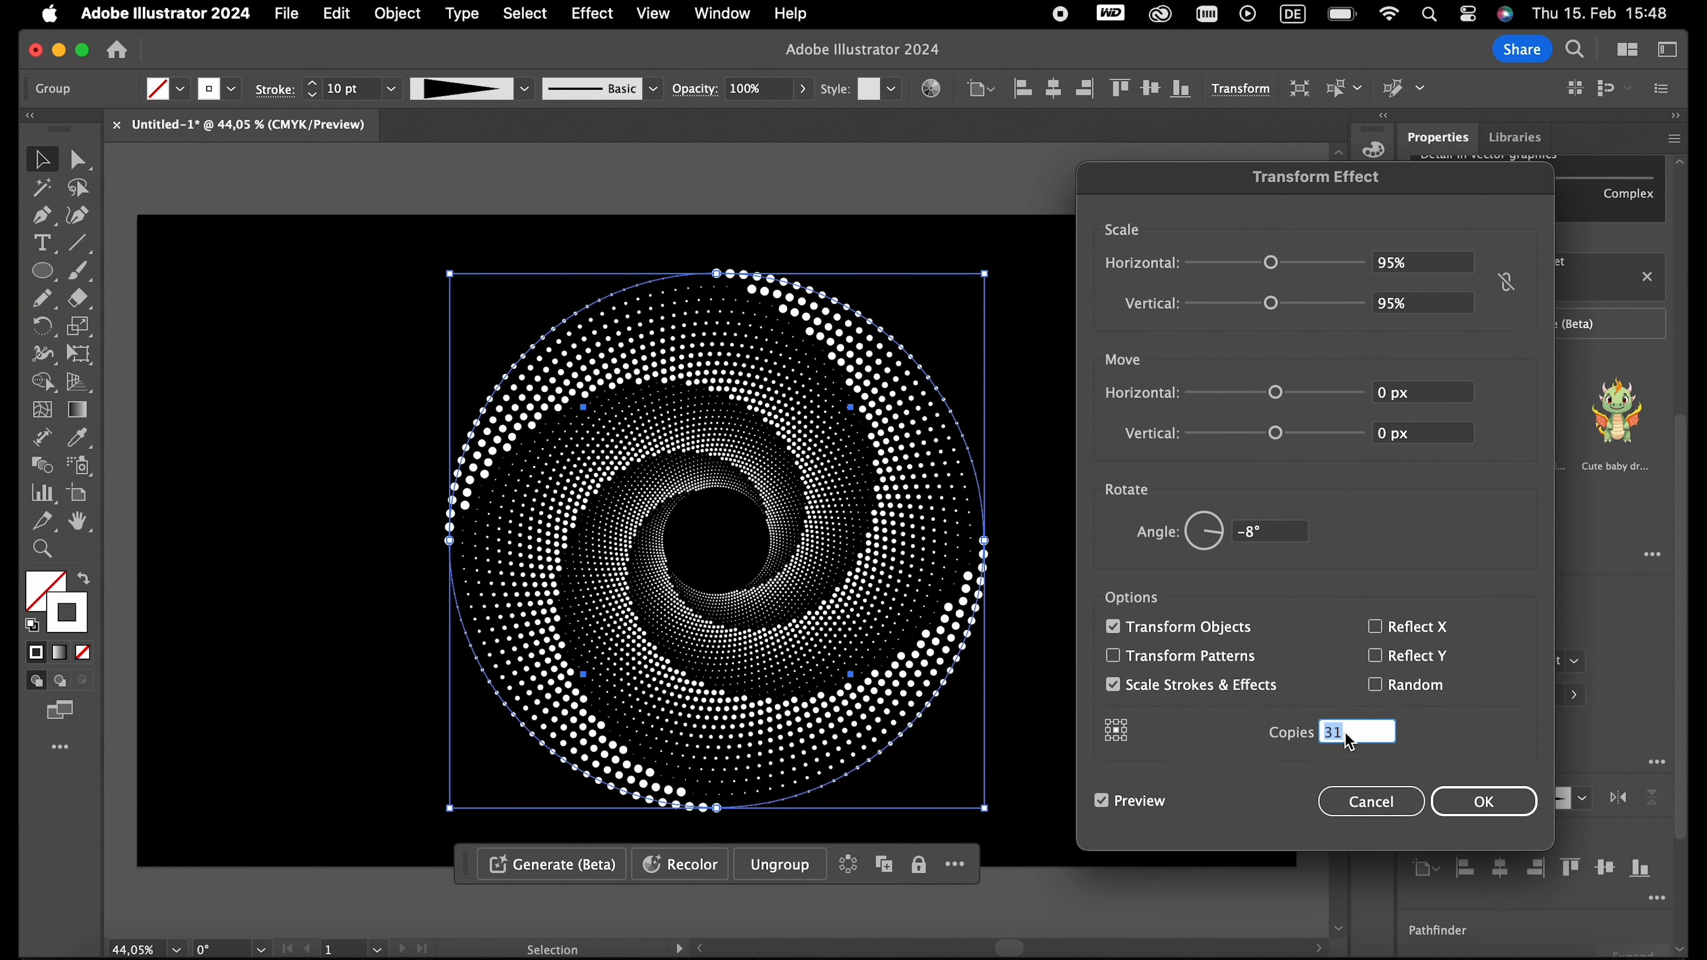
{"action": "key", "text": "Up"}
{"action": "key", "text": "Up"}
{"action": "key", "text": "Up"}
{"action": "key", "text": "Up"}
{"action": "key", "text": "Up"}
{"action": "key", "text": "Up"}
{"action": "key", "text": "Up"}
{"action": "key", "text": "Up"}
{"action": "key", "text": "Up"}
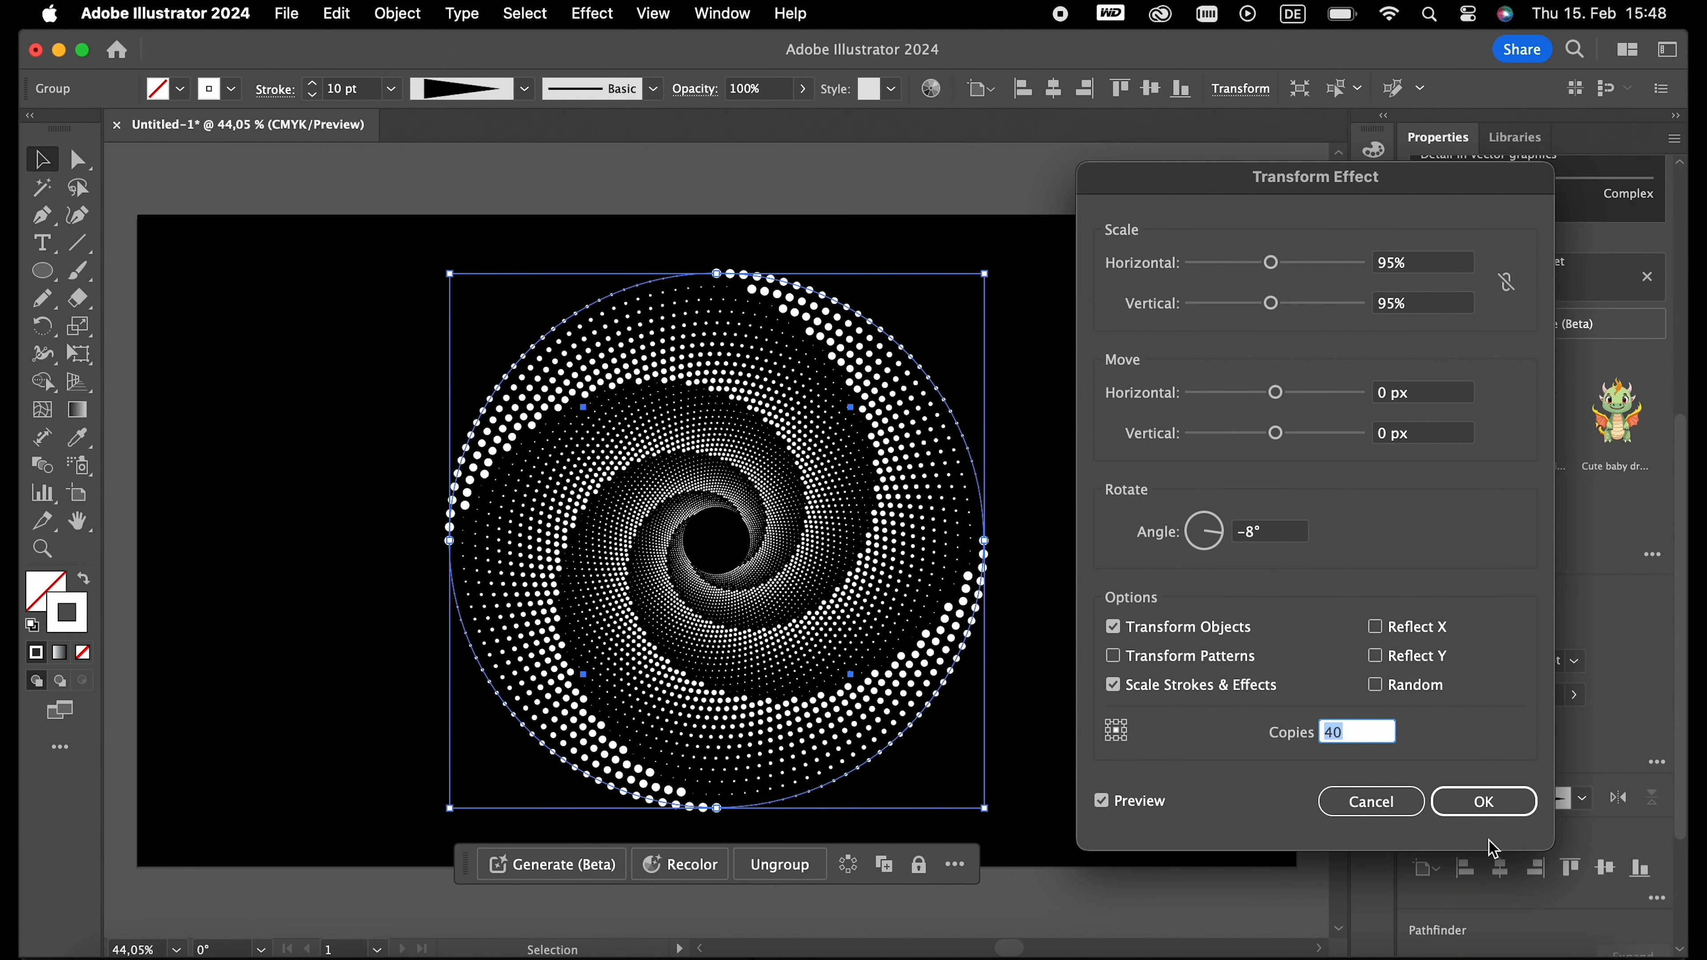
{"action": "left_click", "coordinate": [1483, 799]}
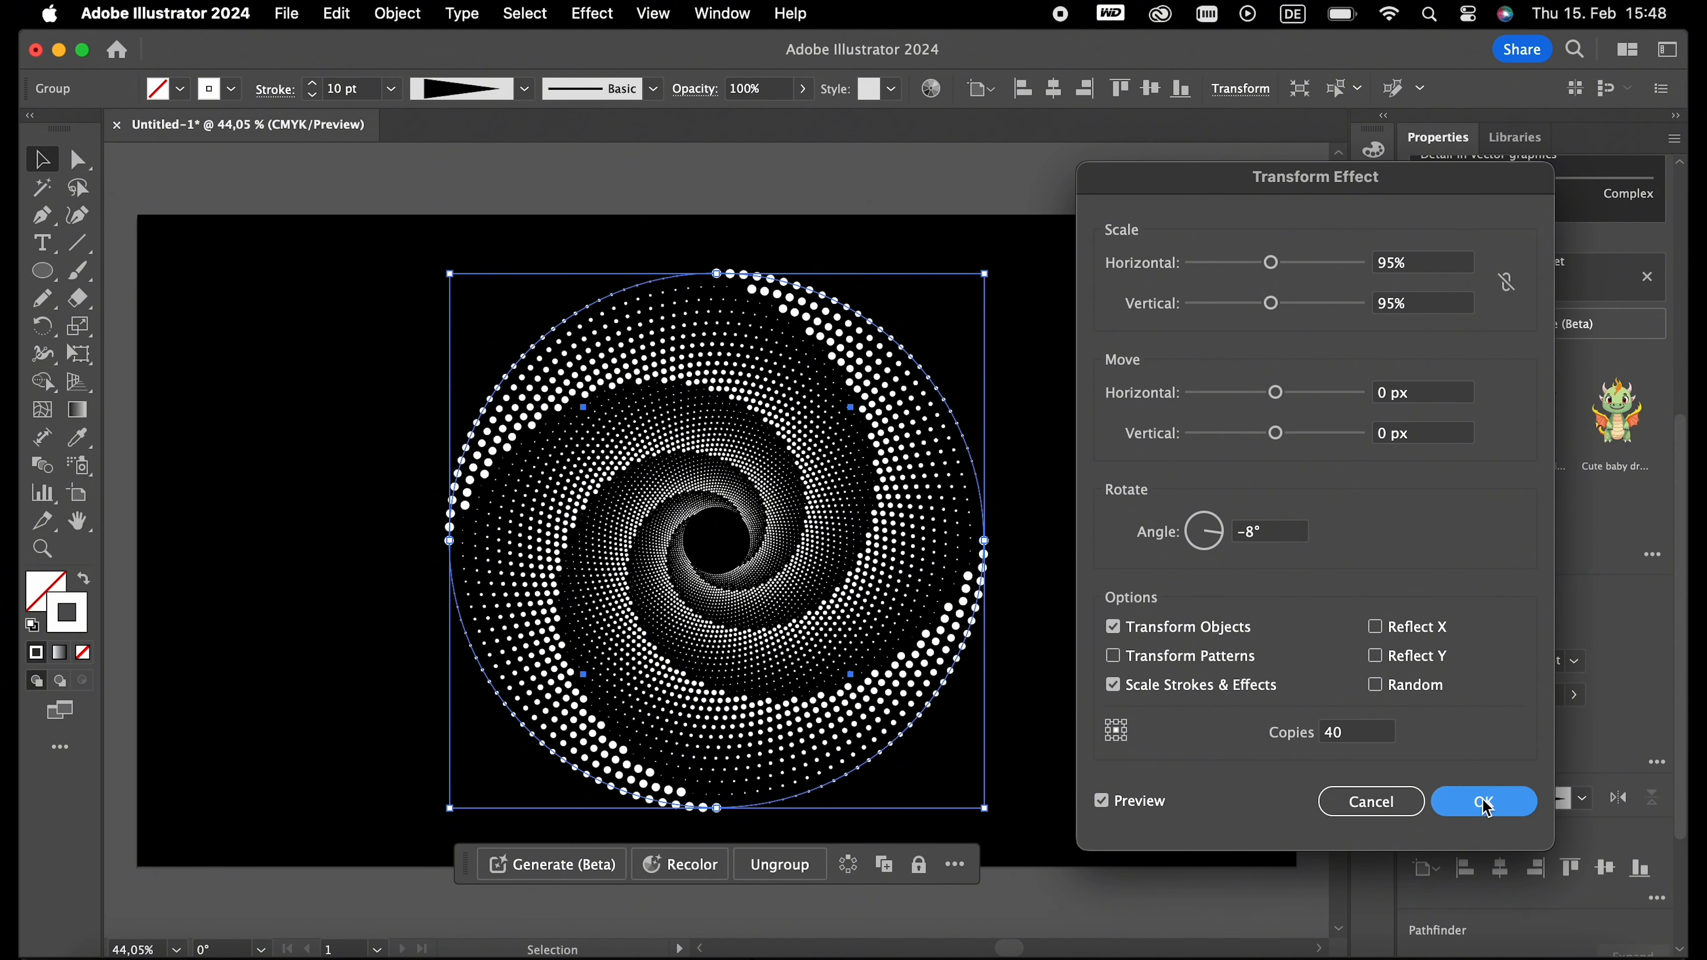
{"action": "left_click", "coordinate": [1166, 601]}
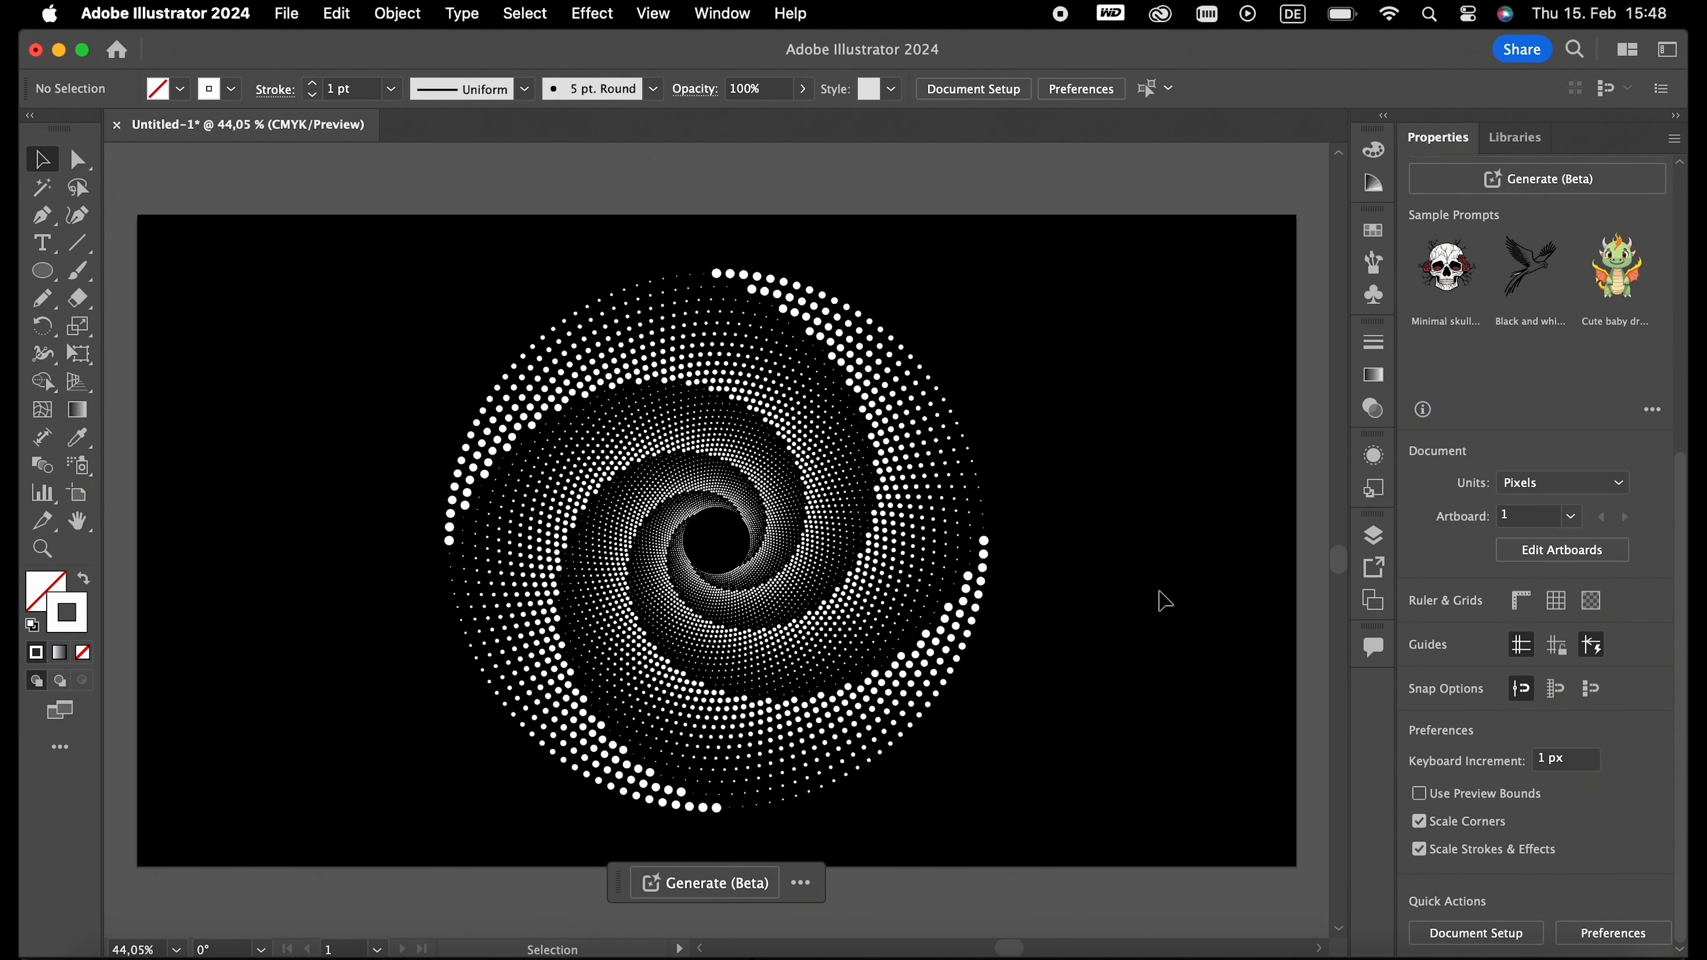